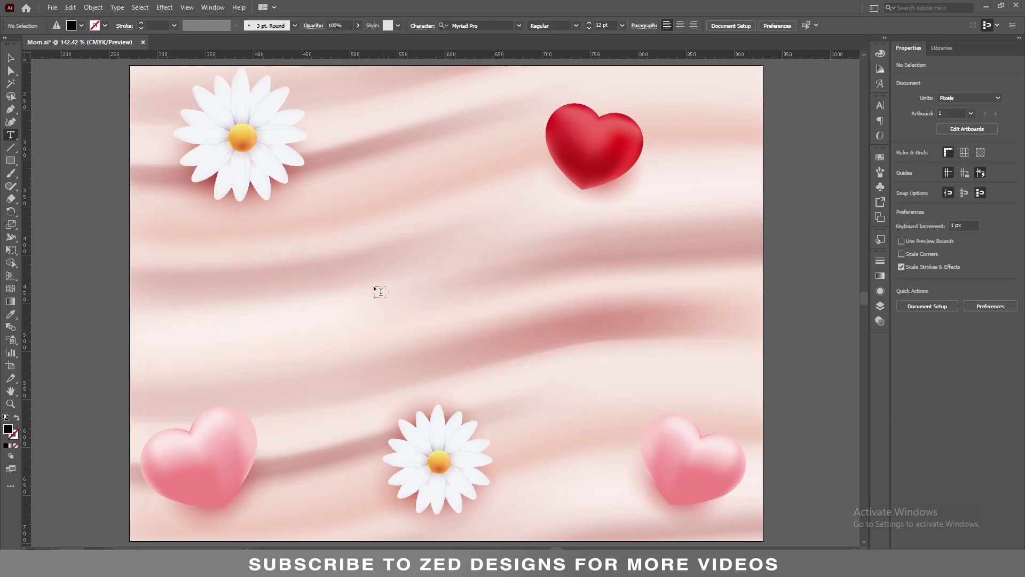
Add the point text "mom" near the middle of the artboard
click(373, 285)
text(mom)
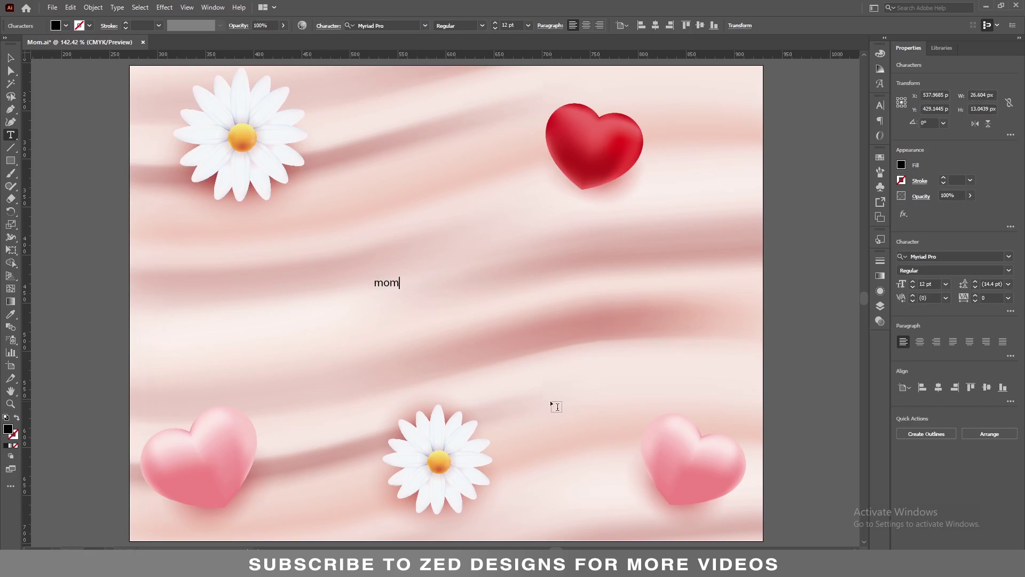
key(Escape)
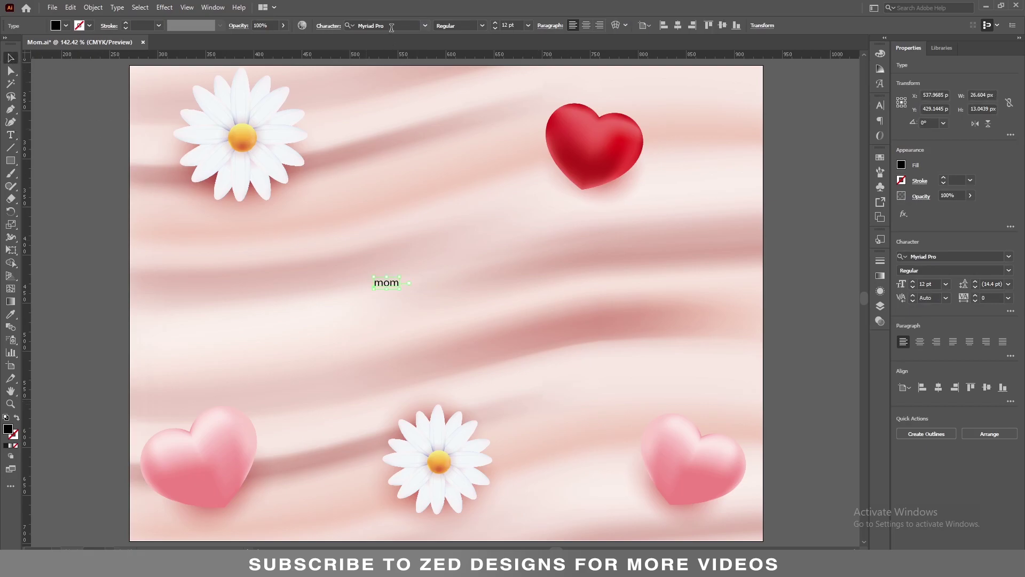
Set the "mom" text in Knicknack Regular at 200 pt
text(knic)
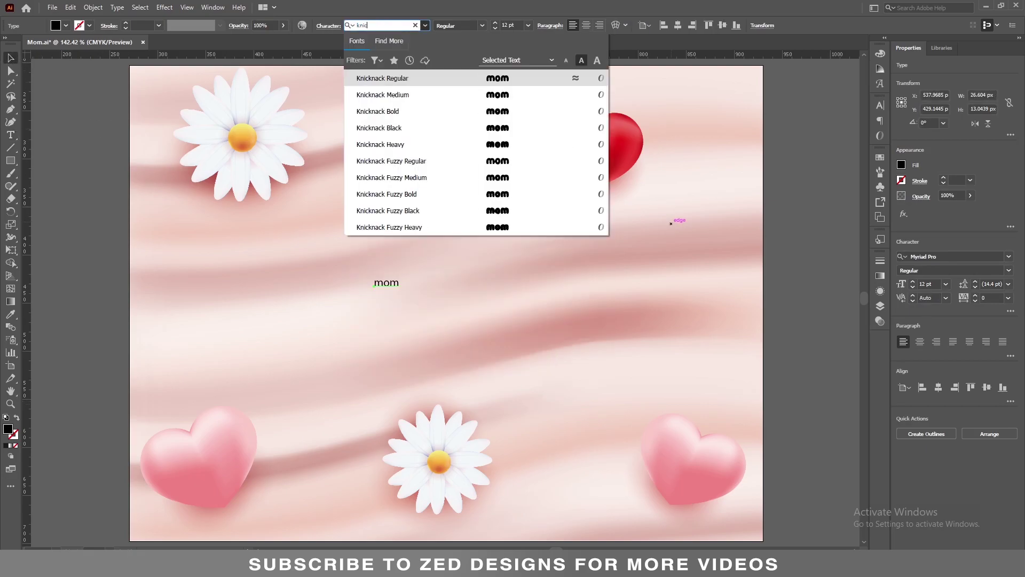
click(497, 80)
key(Tab)
key(Tab)
text(200)
key(Return)
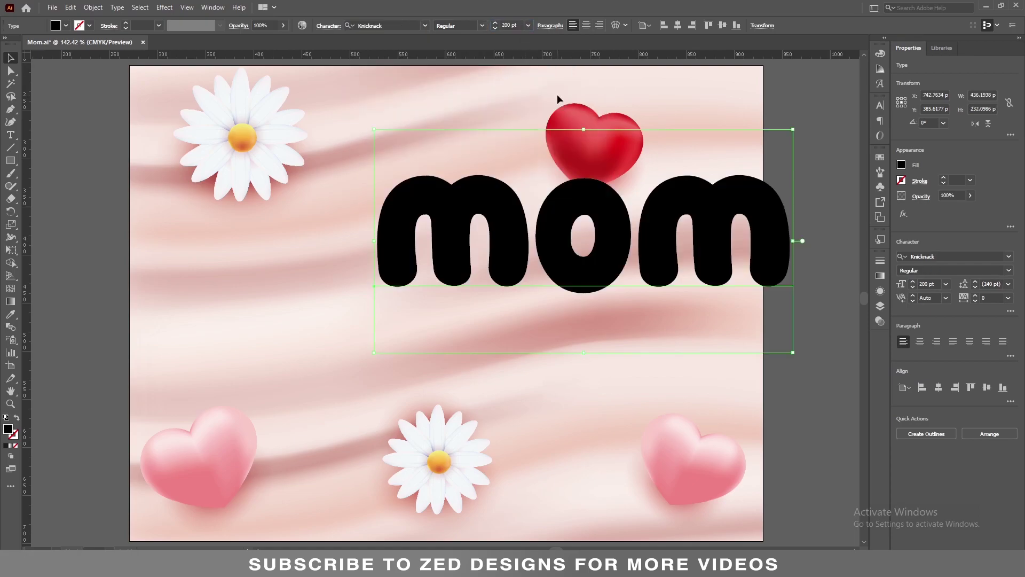
Centre-align the text paragraph and centre the text horizontally and vertically on the artboard
click(585, 25)
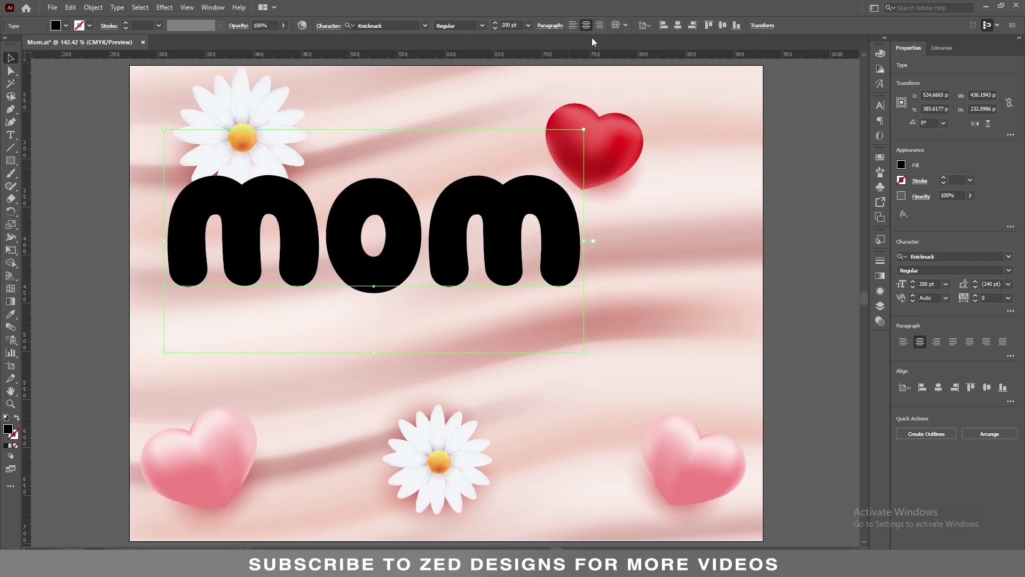
click(678, 25)
click(723, 26)
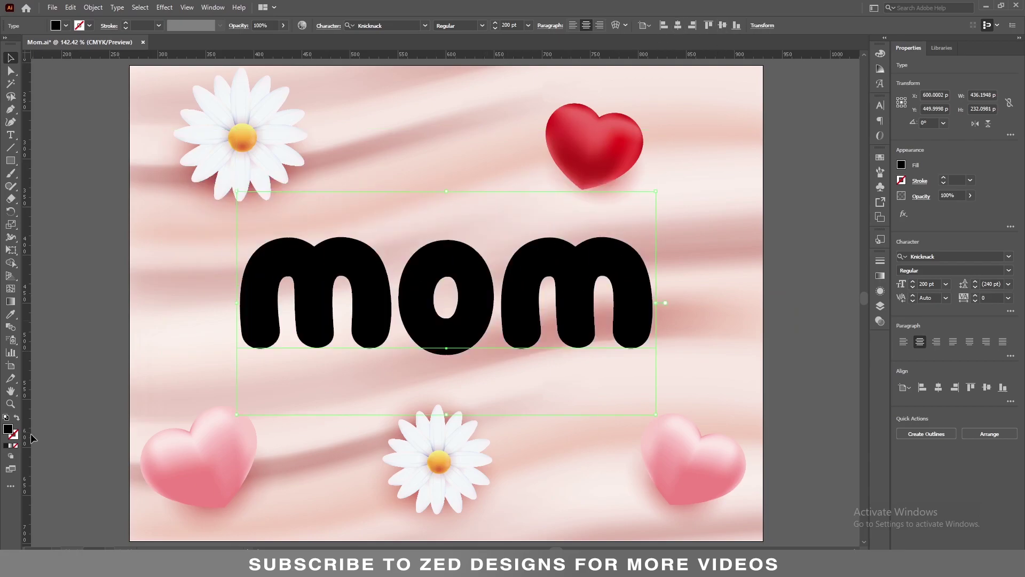
Remove the text's base fill and add a new fill to its appearance
click(16, 446)
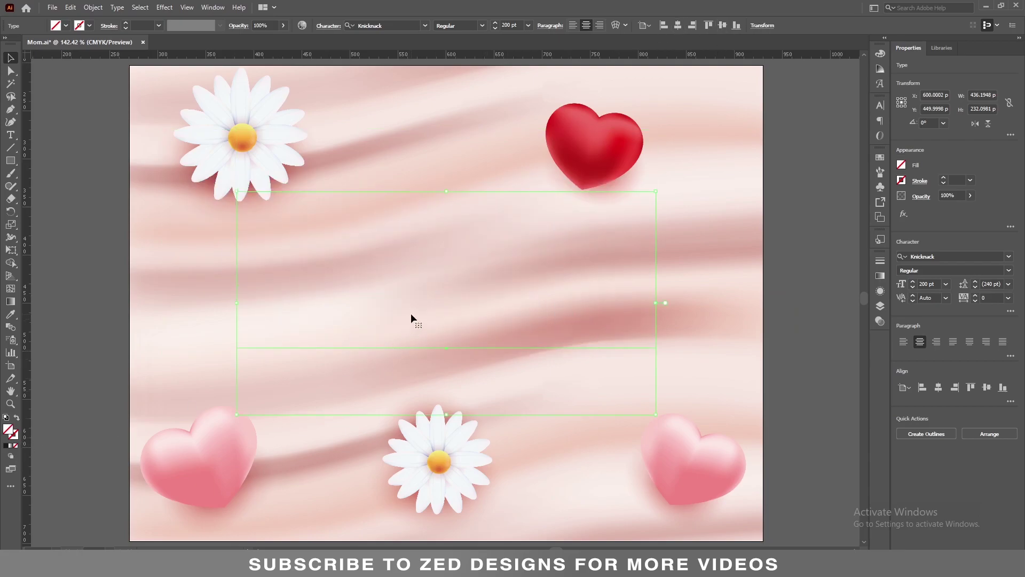
click(880, 291)
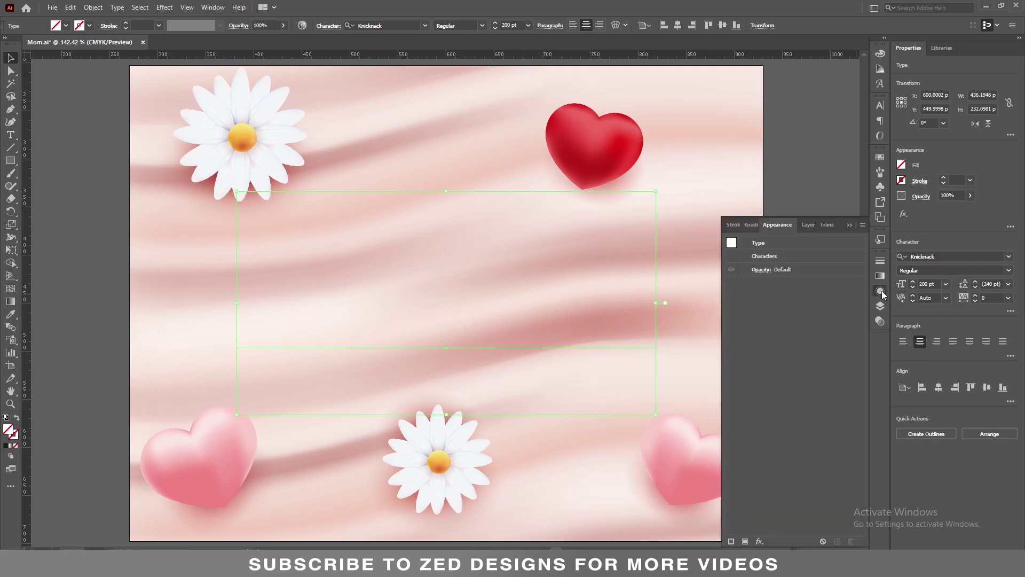
click(746, 542)
click(743, 283)
click(744, 256)
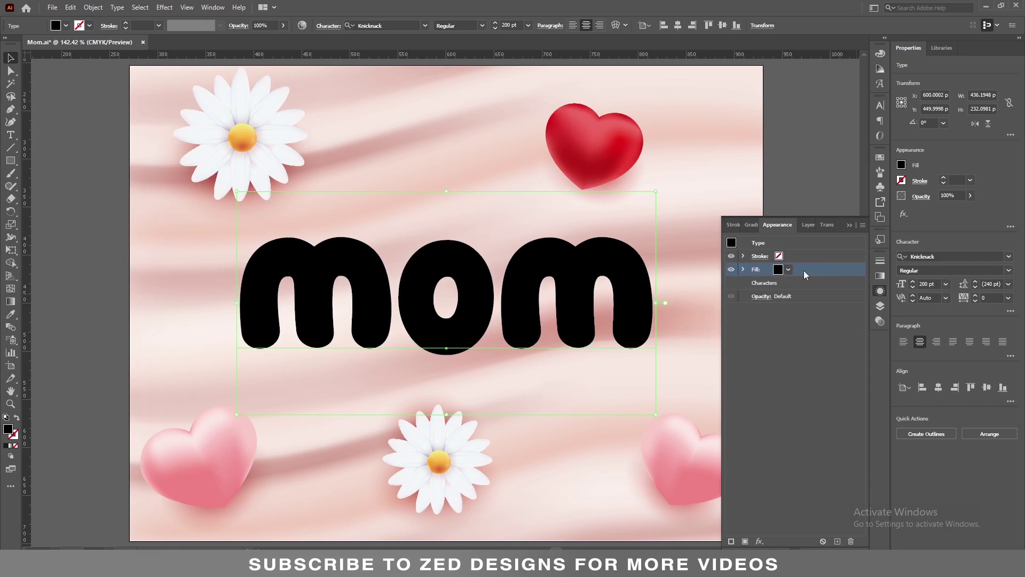
Apply a linear gradient to the text's new fill and set its angle to 90°
click(881, 276)
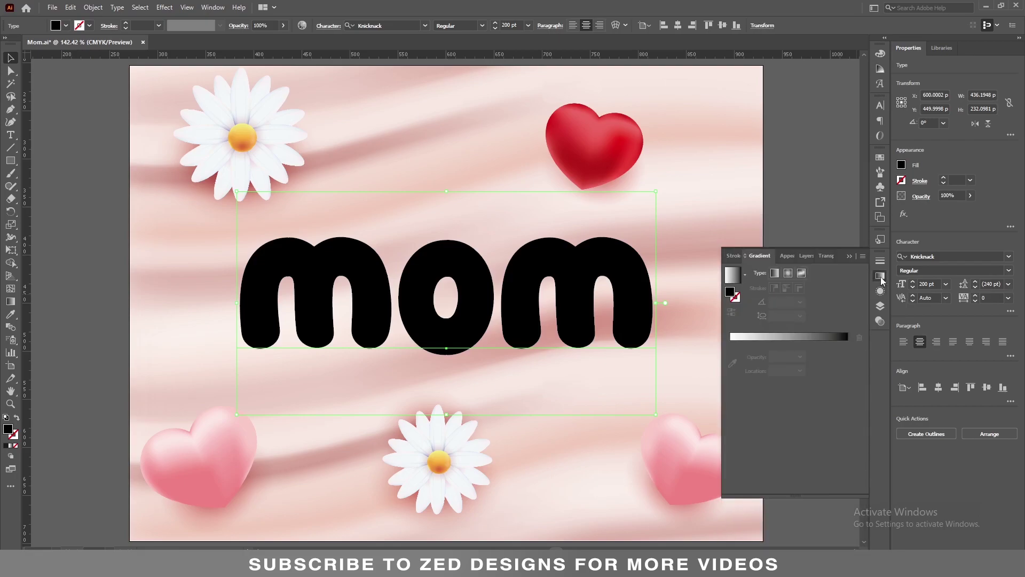
click(842, 337)
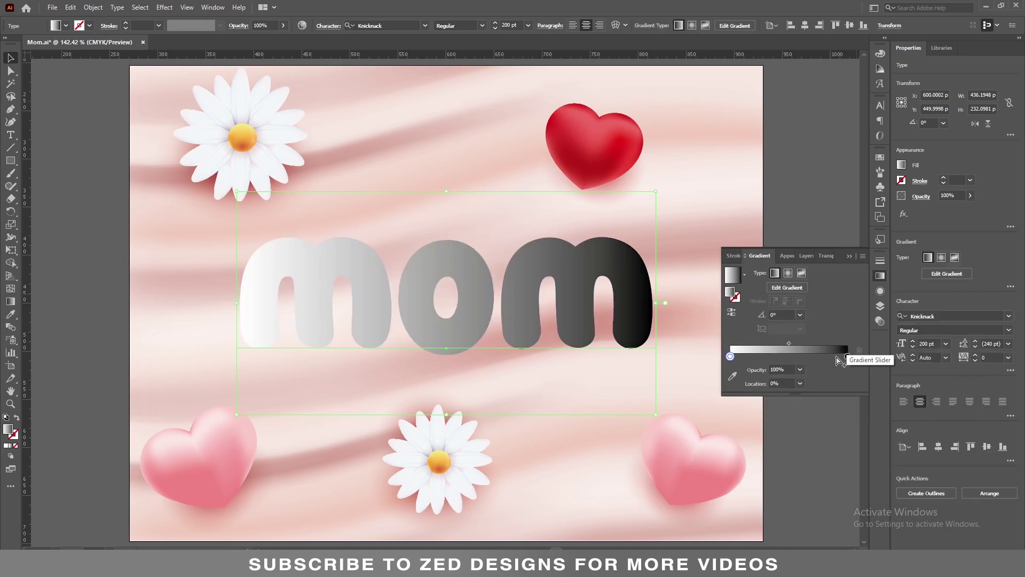
click(801, 316)
click(809, 361)
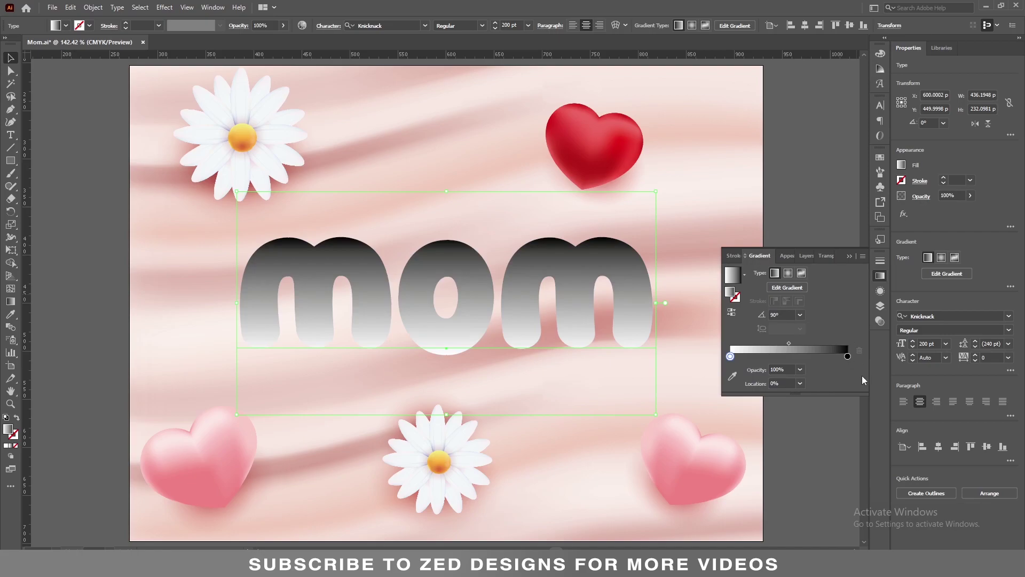
Change the gradient's black end stop to RGB colour FFFFFF
double_click(848, 356)
click(848, 369)
click(877, 383)
click(828, 449)
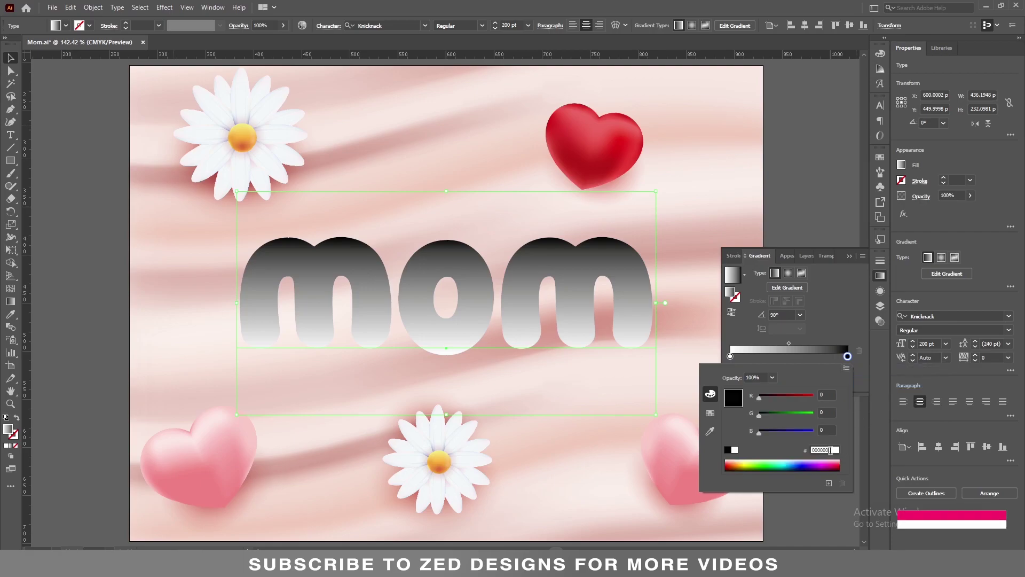
text(ffffff)
key(Return)
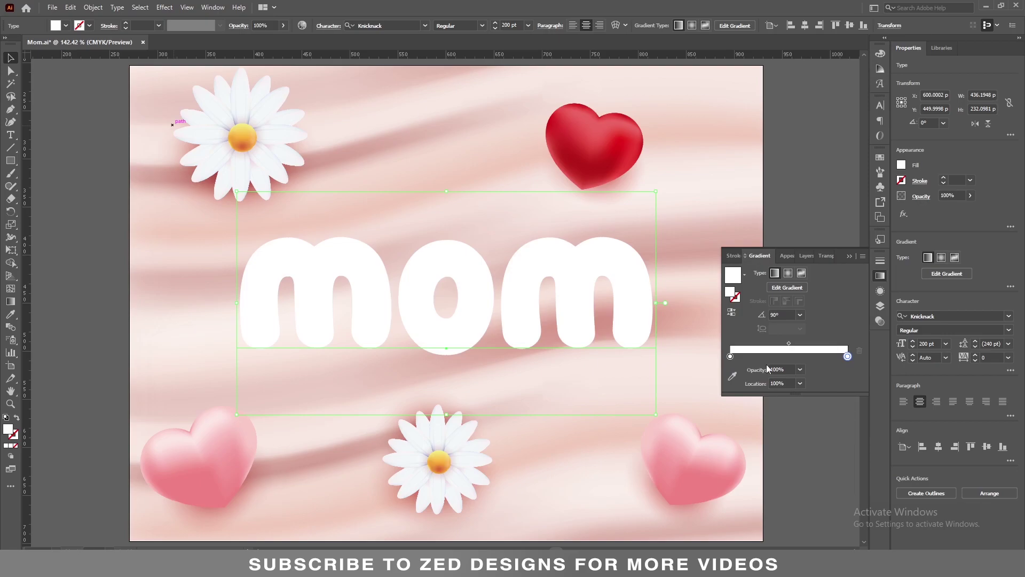
Set the gradient's start stop at 0% to RGB colour D5E3E5
double_click(730, 356)
click(847, 368)
click(868, 380)
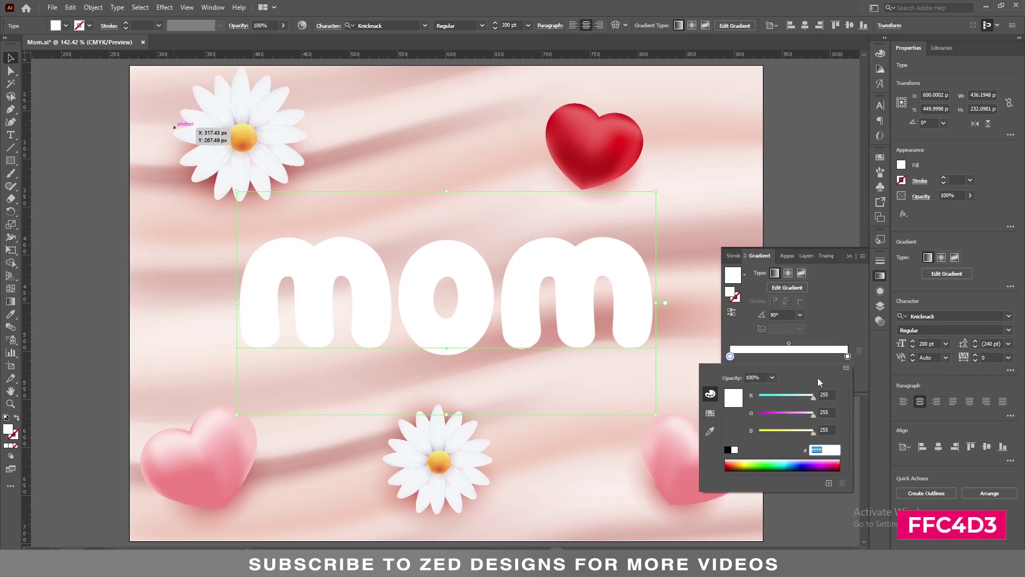
text(d5e3e5)
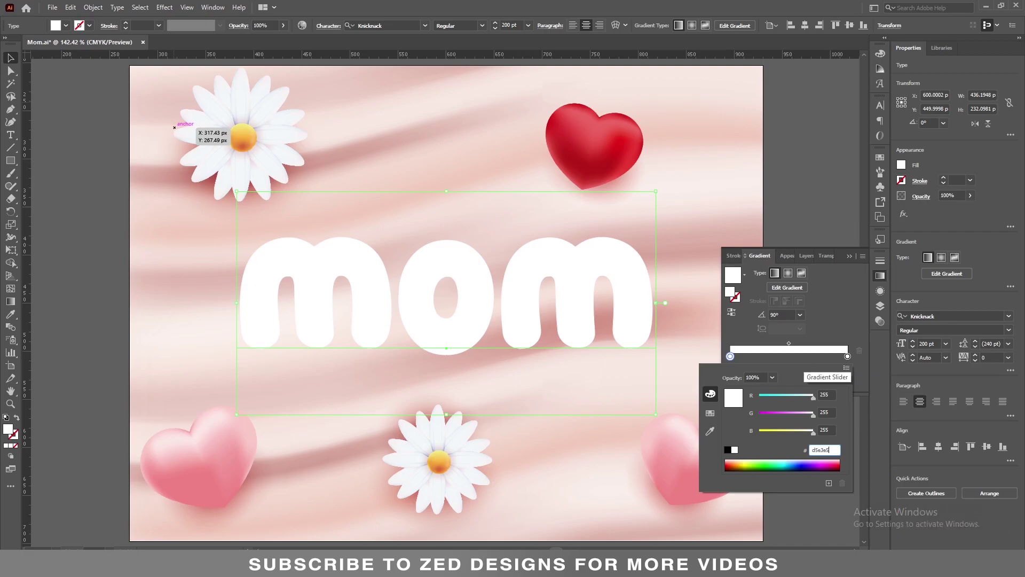
key(Return)
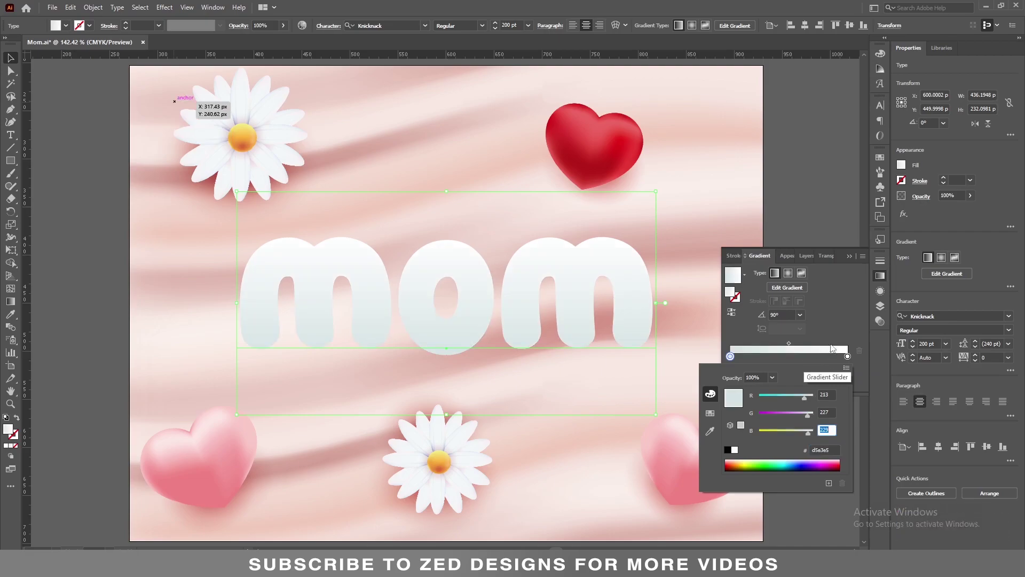
click(820, 322)
Duplicate the text's gradient fill and keep the upper copy selected in the appearance stack
click(880, 293)
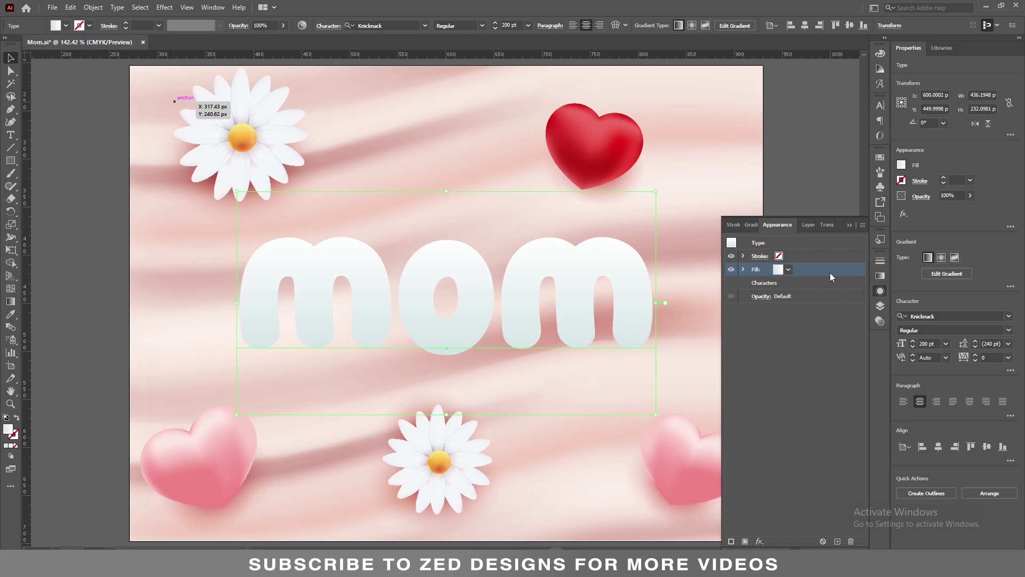
click(838, 542)
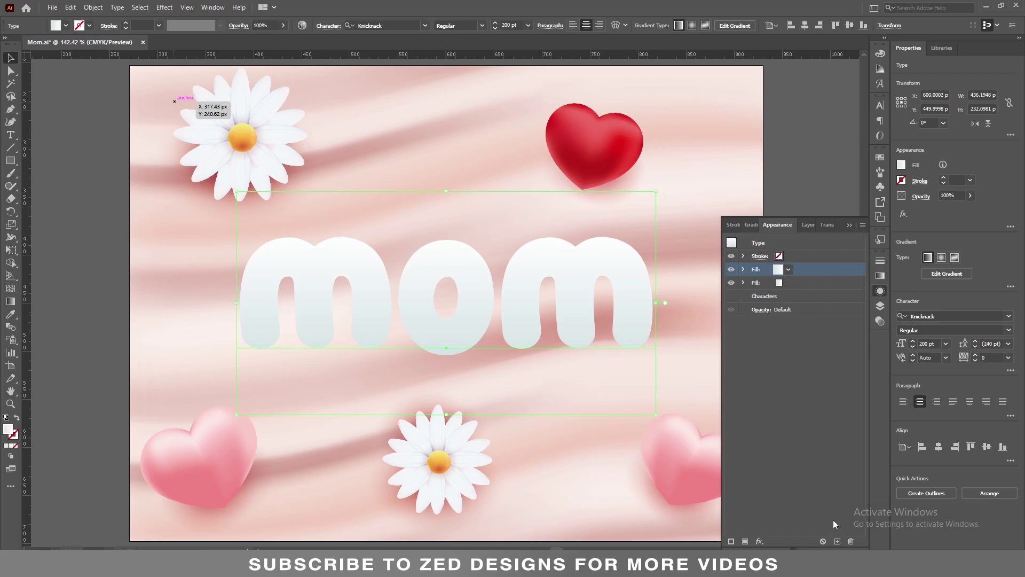
drag(790, 270, 799, 281)
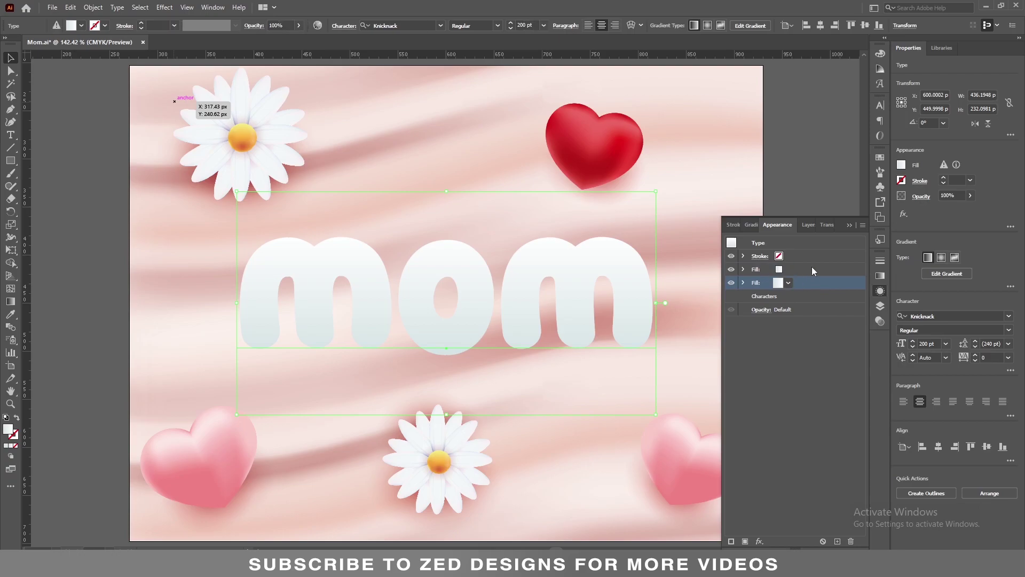
key(ctrl+z)
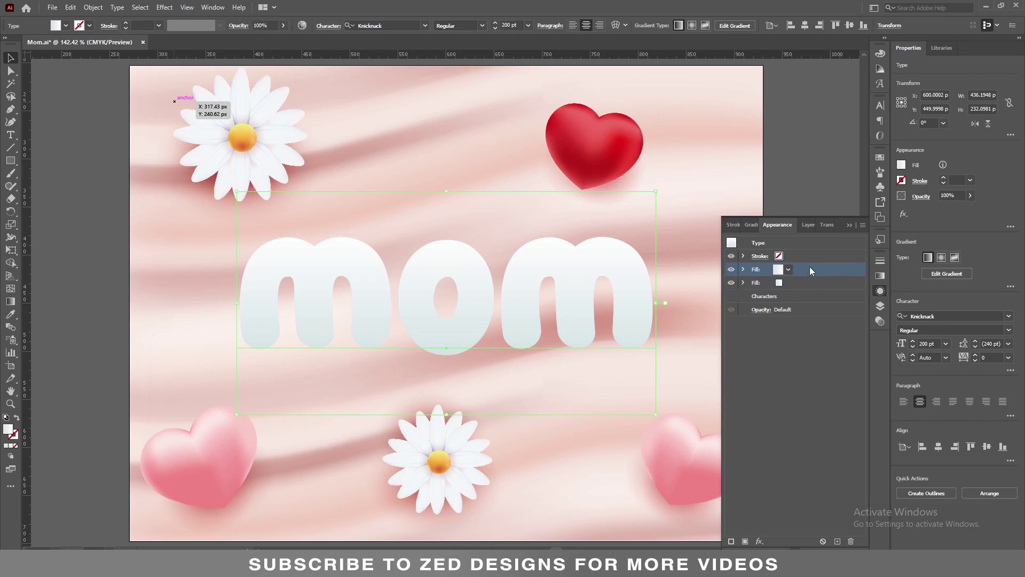
Set the end stop of the upper fill's gradient to colour FFD4E1
click(880, 276)
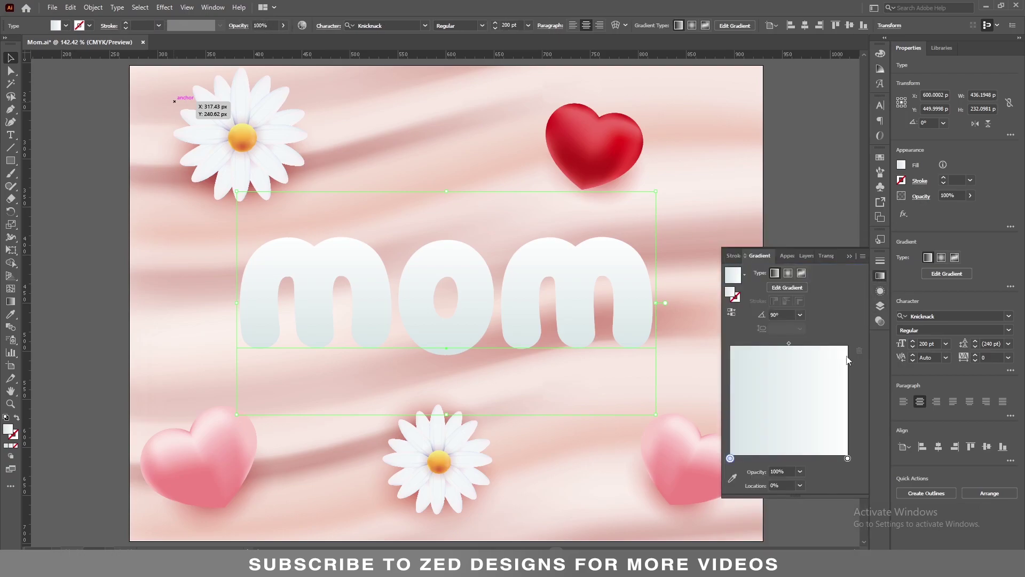
click(847, 458)
double_click(847, 458)
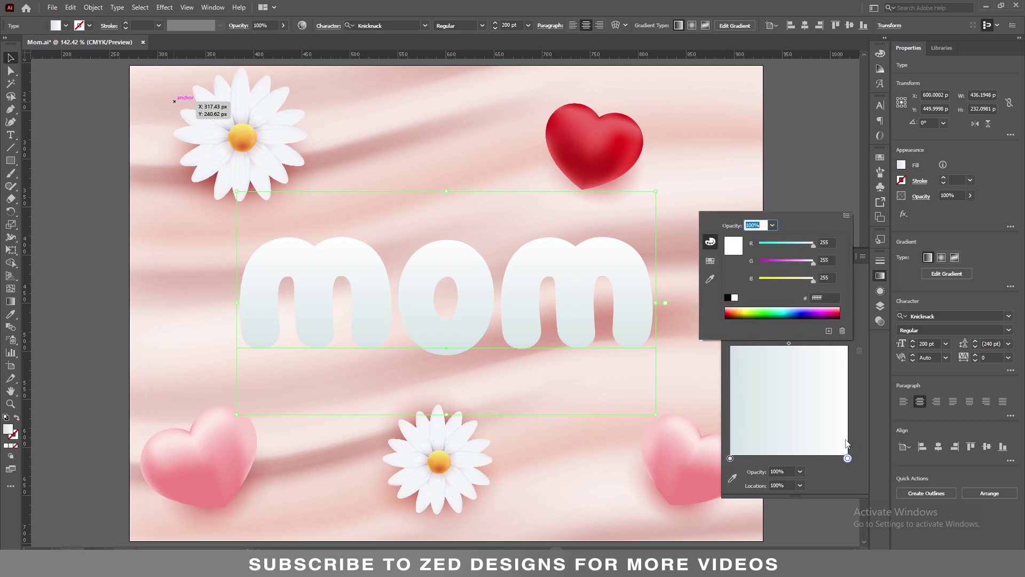
click(846, 215)
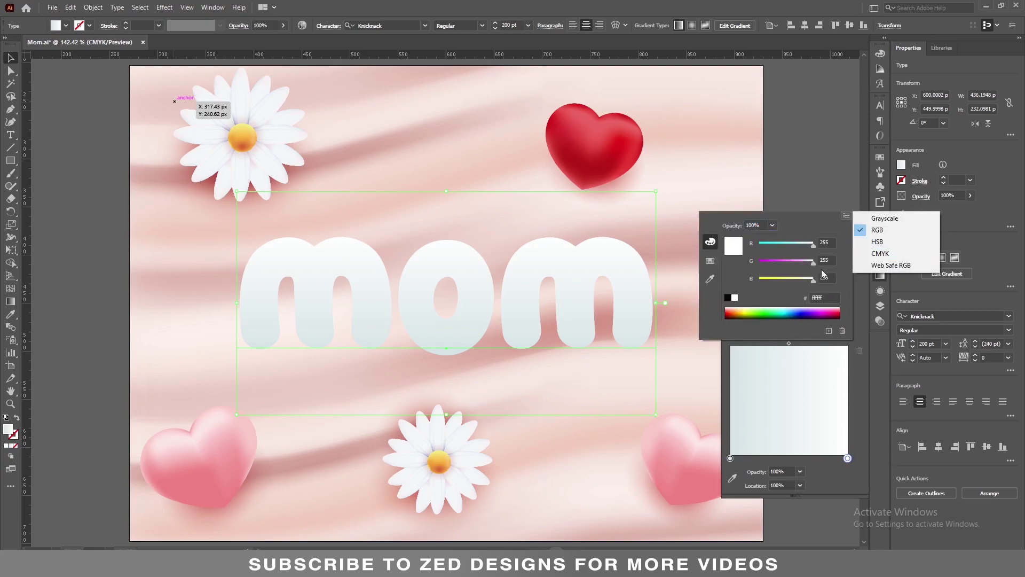
key(Escape)
click(825, 298)
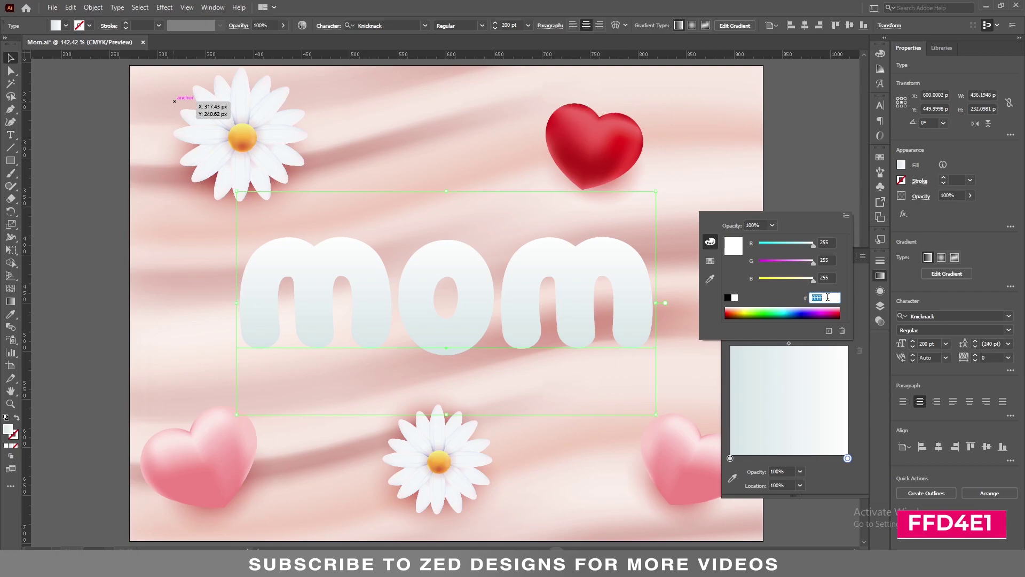
text(ffd4e)
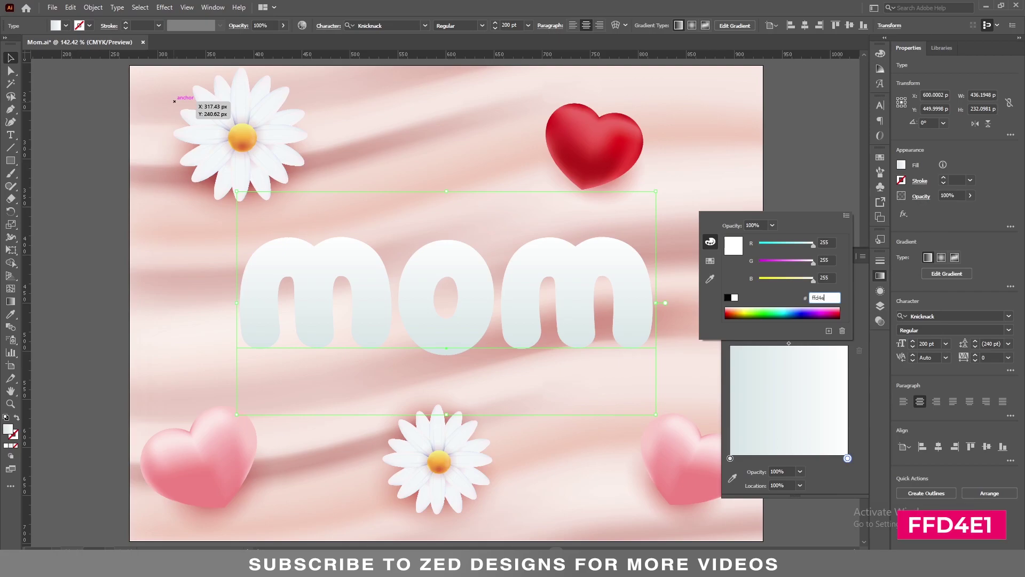
text(1)
key(Return)
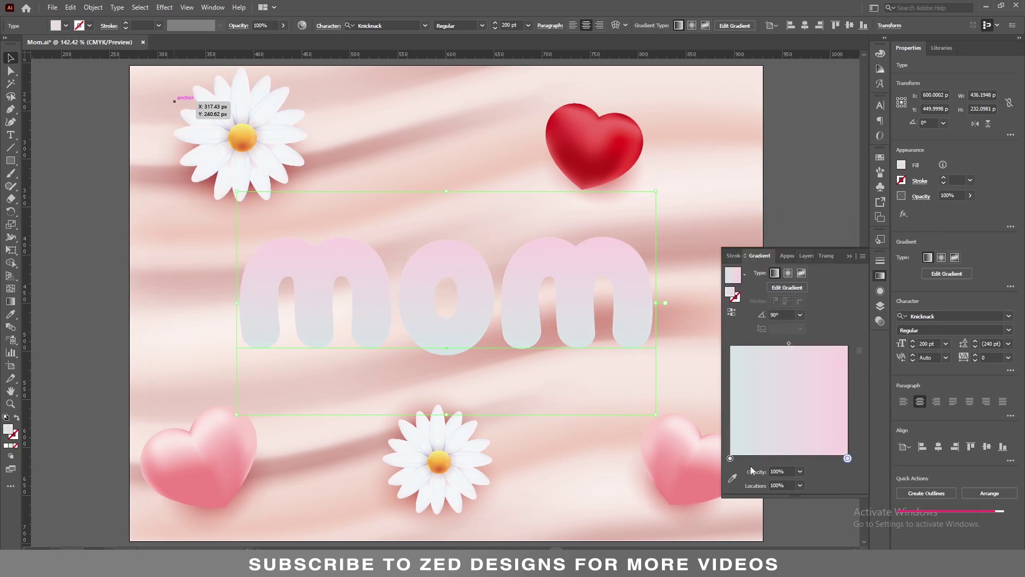
Set the upper fill's gradient start stop to colour FFFEFF and the gradient angle to -90°
double_click(731, 458)
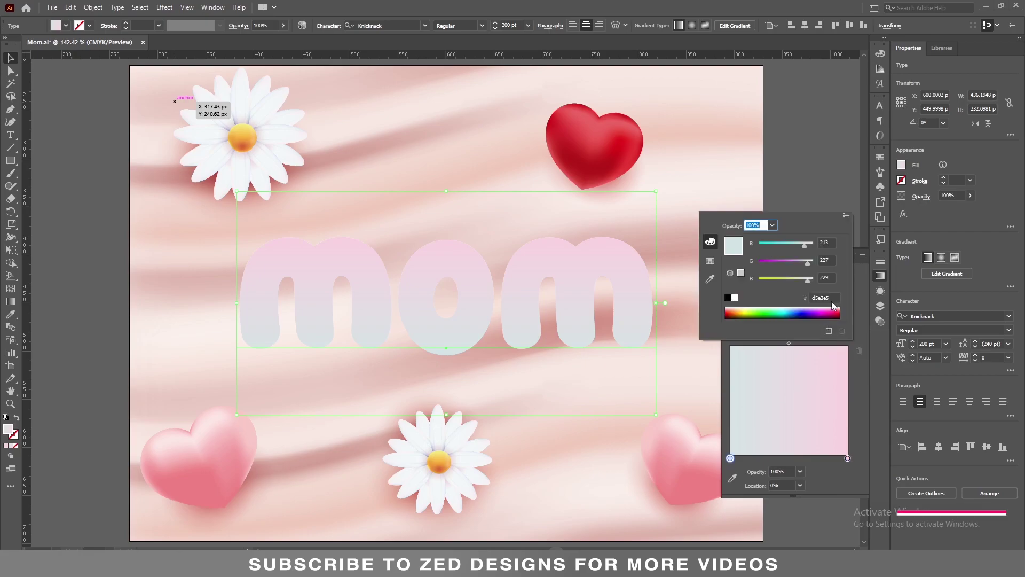
click(831, 299)
text(ff)
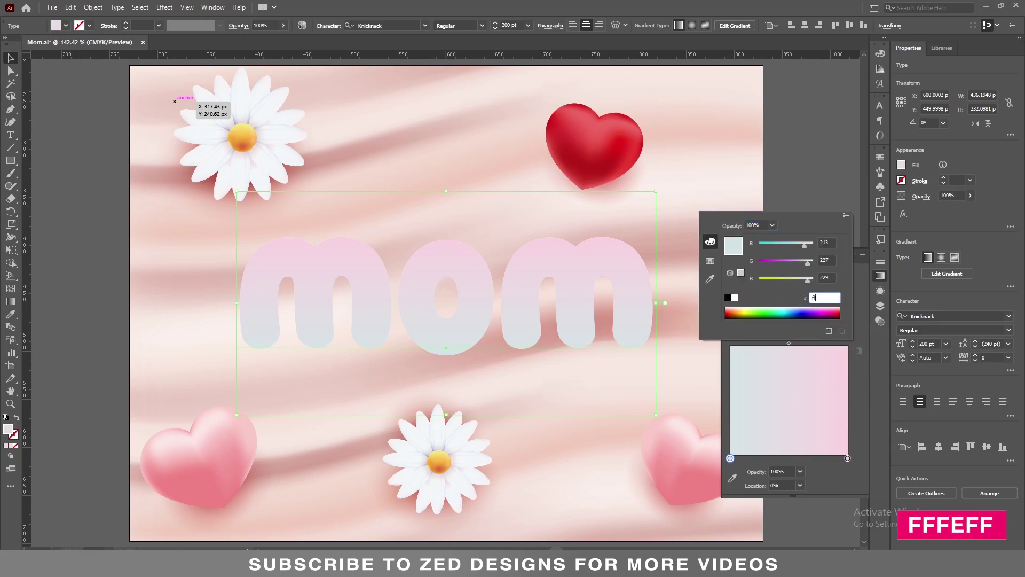
text(feff)
key(Return)
click(857, 287)
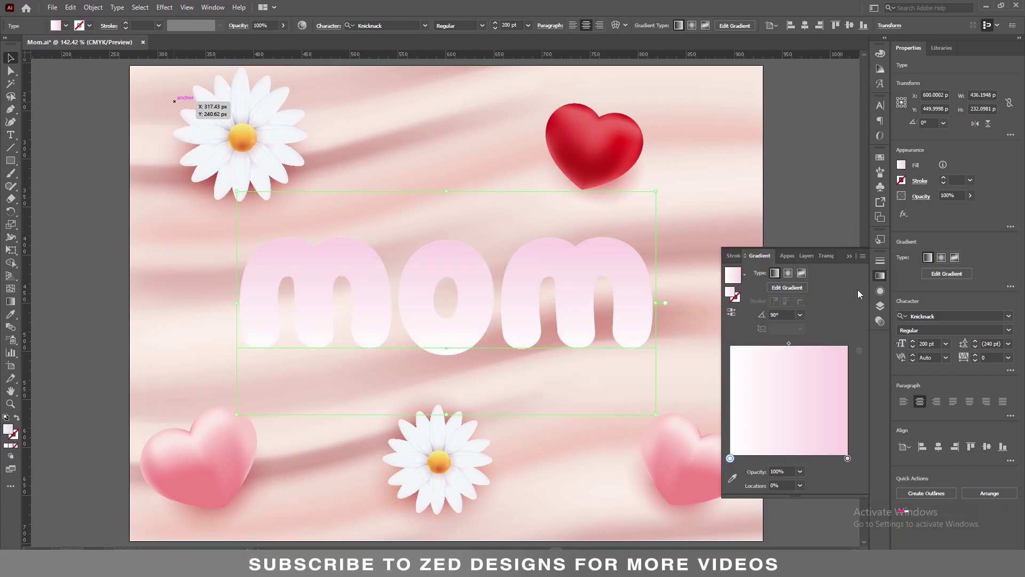
click(801, 318)
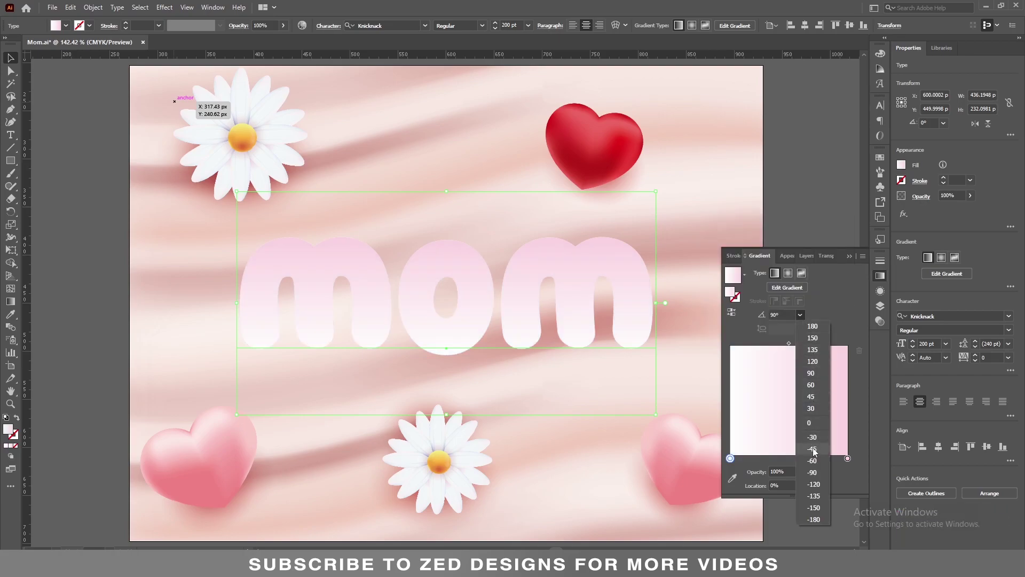
click(813, 472)
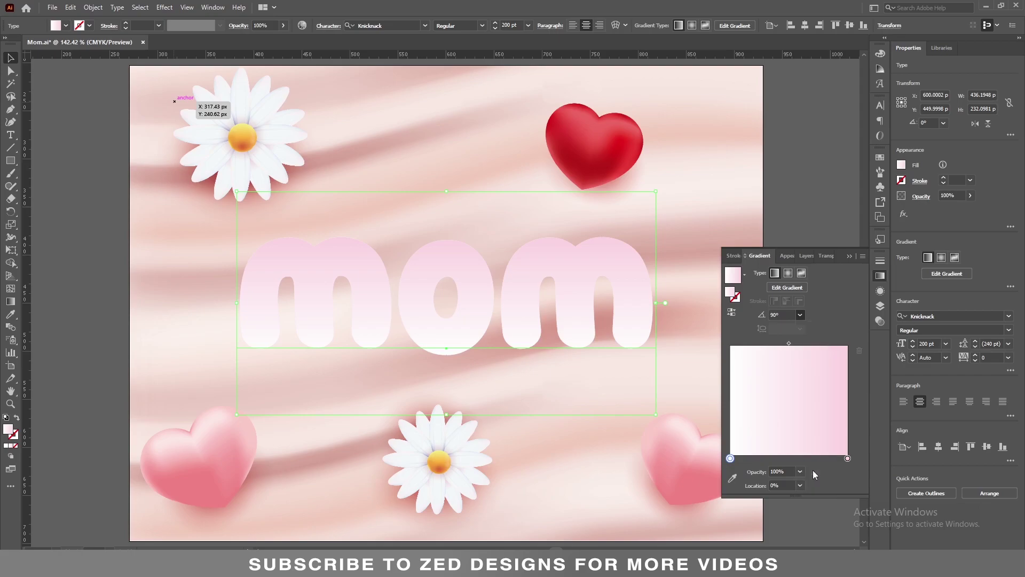
Apply an Offset Path effect of -1 px to the text's upper pink gradient fill
click(881, 291)
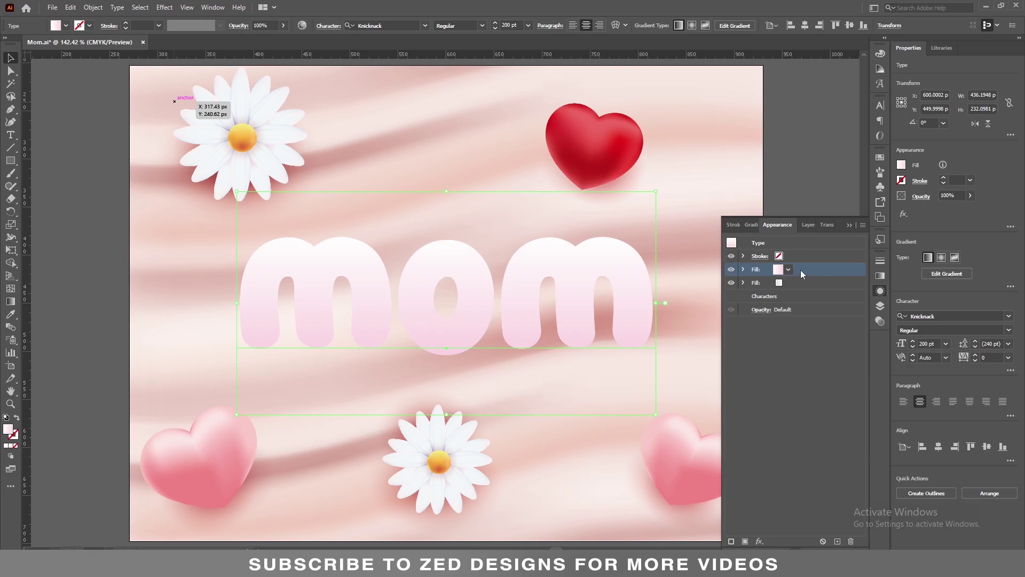
click(760, 540)
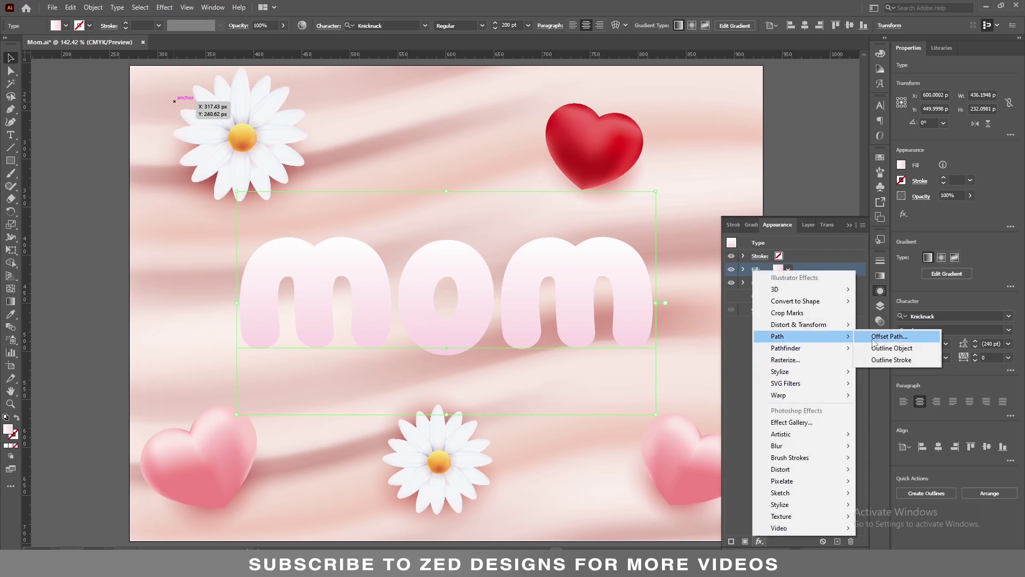
click(889, 336)
text(-1)
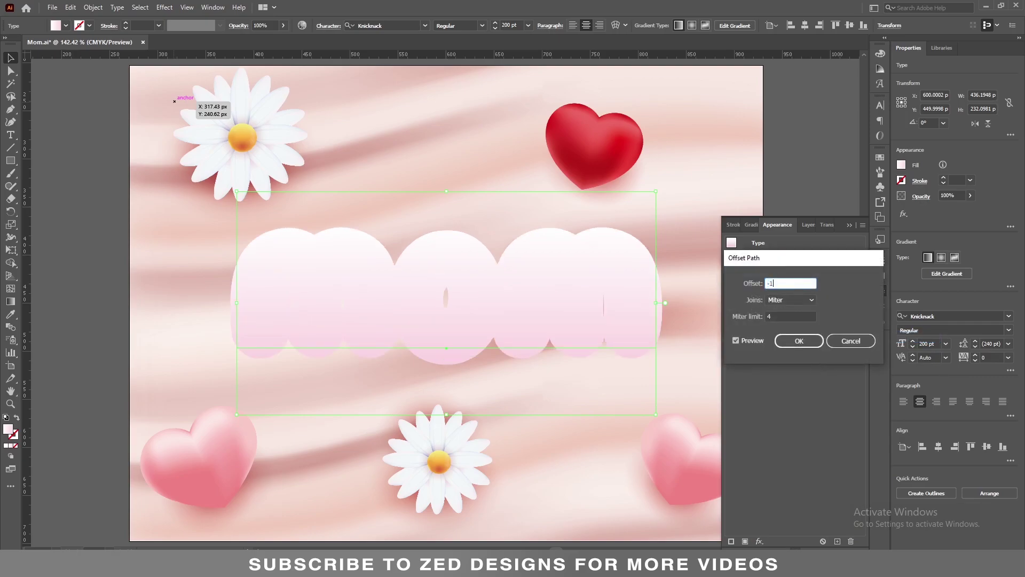
key(Tab)
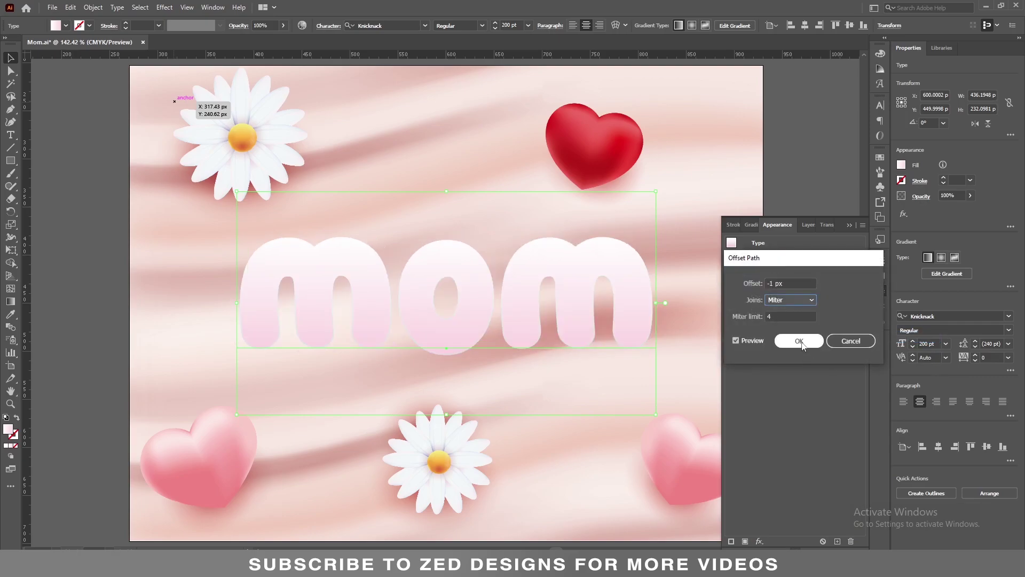
click(800, 341)
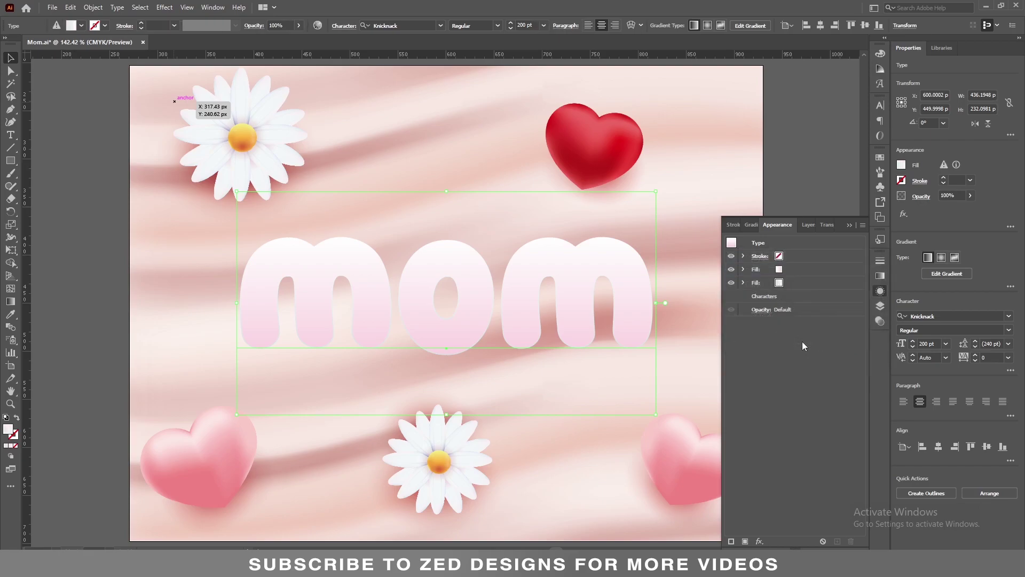
Add a Transform effect to the upper fill that moves it 1.3 px horizontally and 1.3 px vertically
click(807, 271)
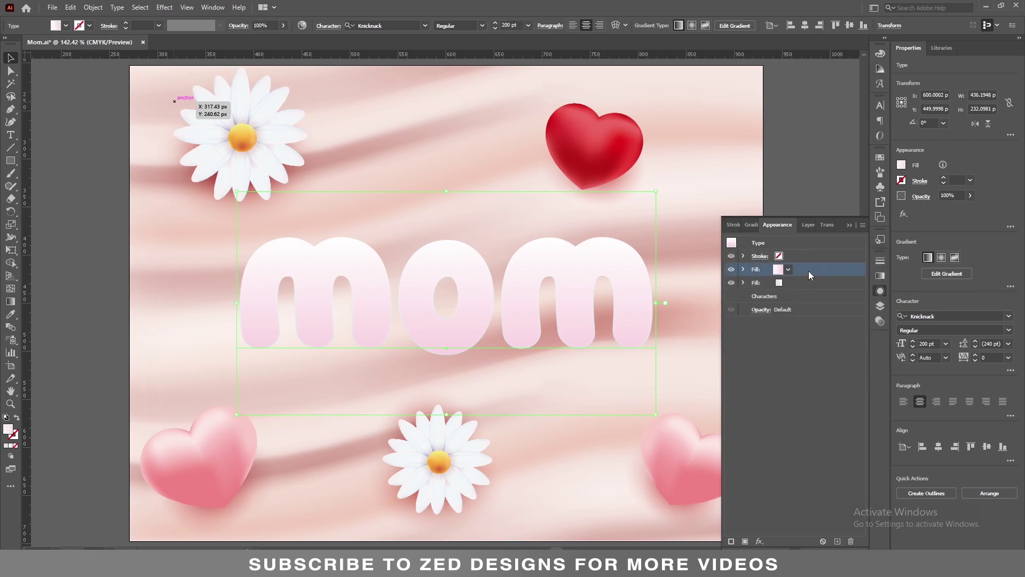
click(759, 541)
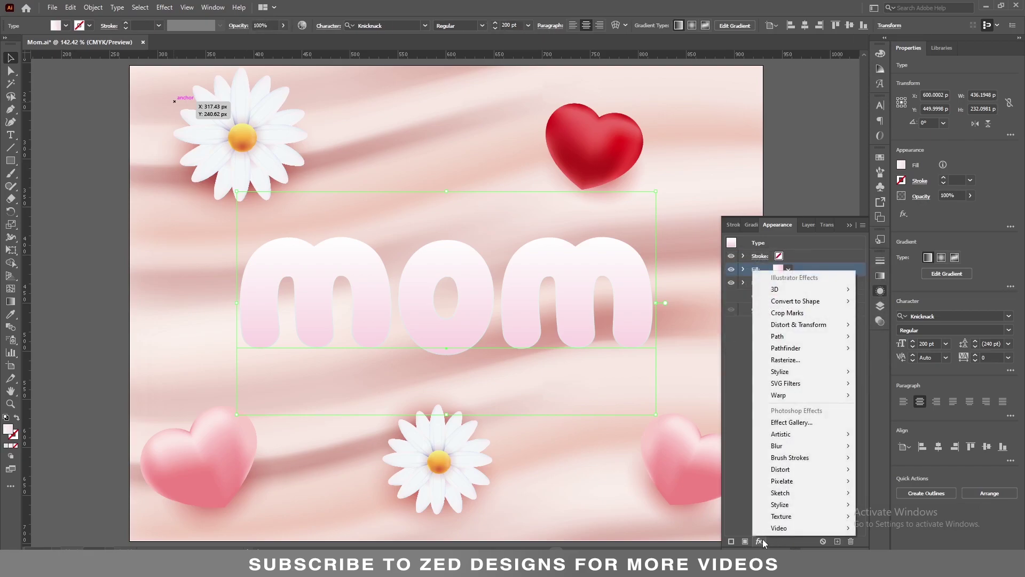
mouse_move(828, 331)
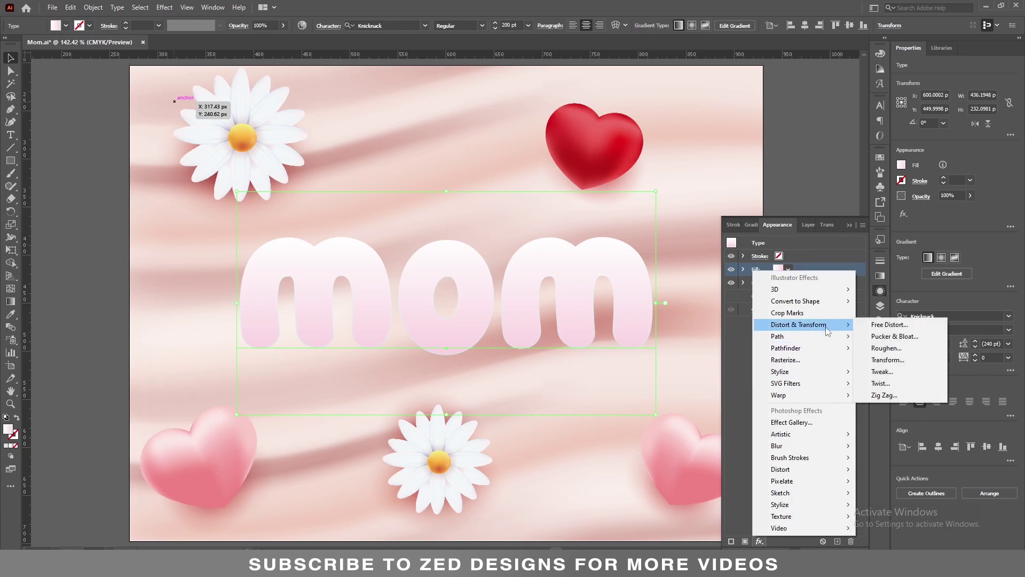
click(903, 359)
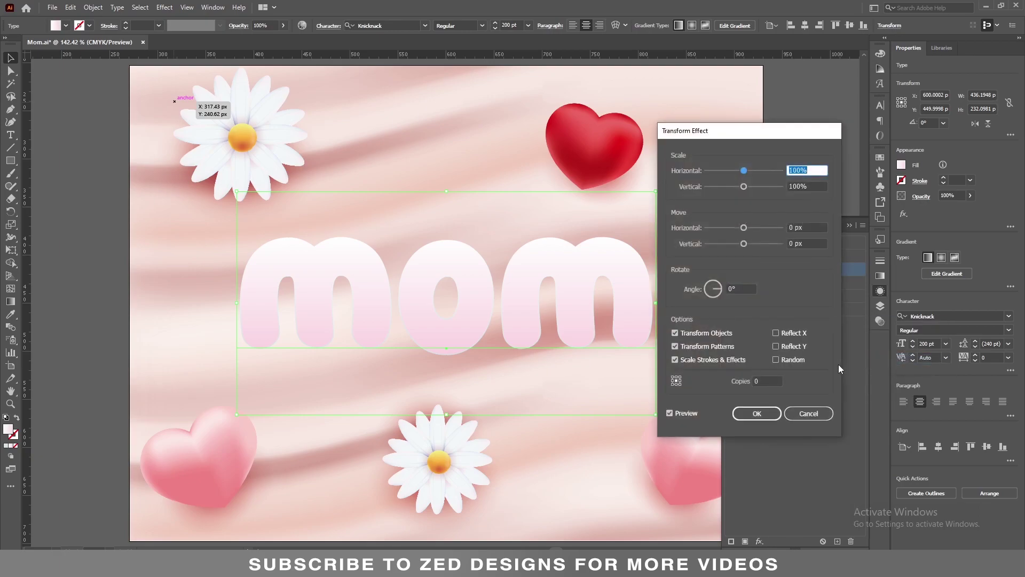
click(817, 229)
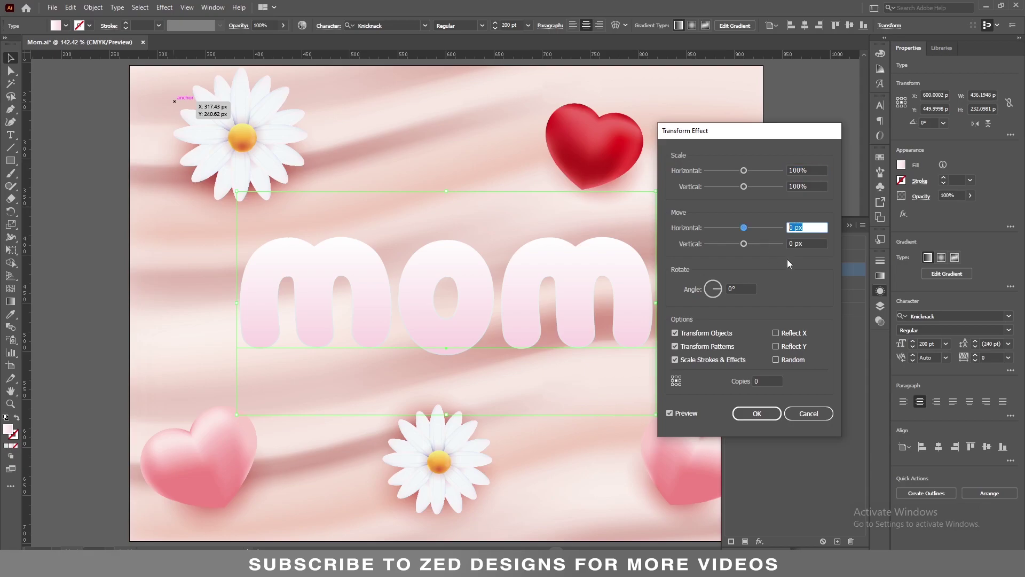
text(1.3)
key(Tab)
text(1.3)
key(shift+Tab)
click(763, 413)
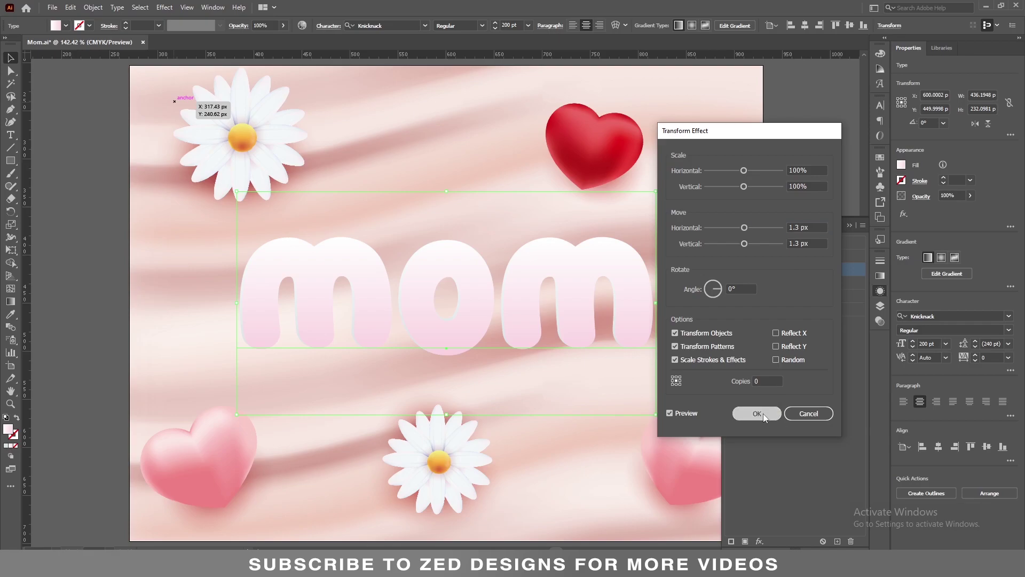
Duplicate the text's lower pale blue-grey gradient fill and select the bottom copy in the appearance stack
click(803, 281)
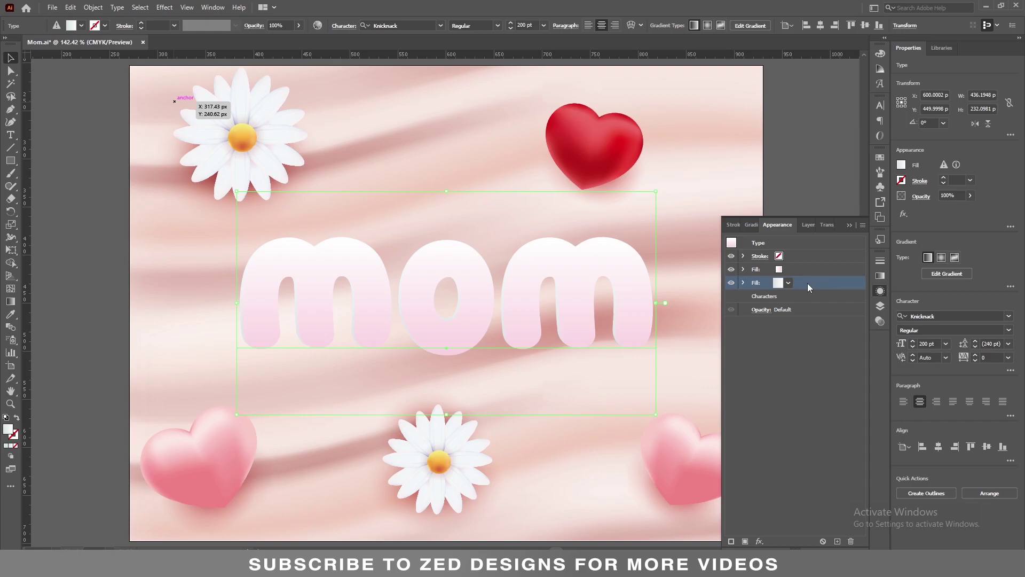
click(837, 541)
click(804, 296)
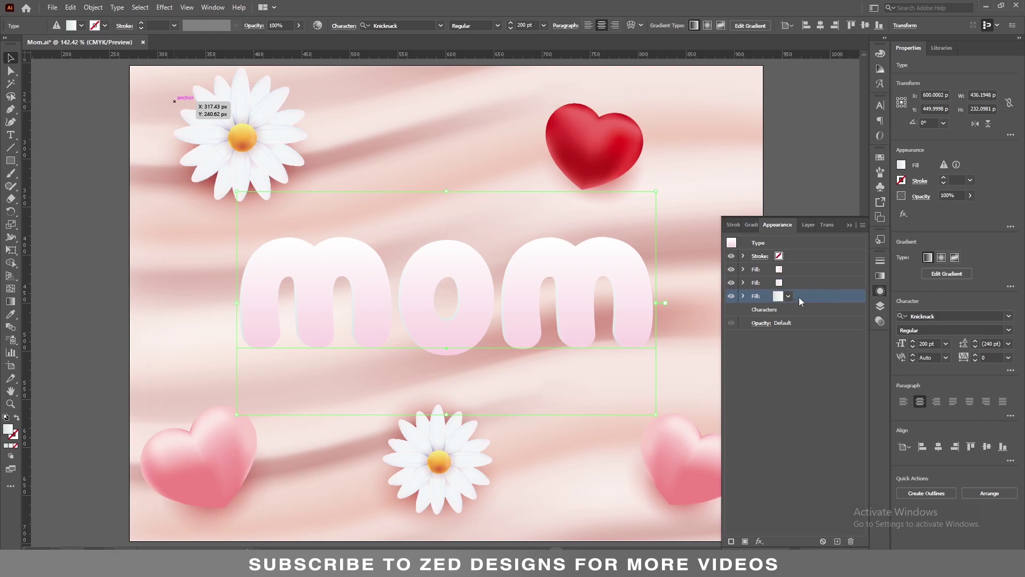
Set the end stop of the bottom fill's gradient to colour FBC9D5
click(881, 276)
click(847, 459)
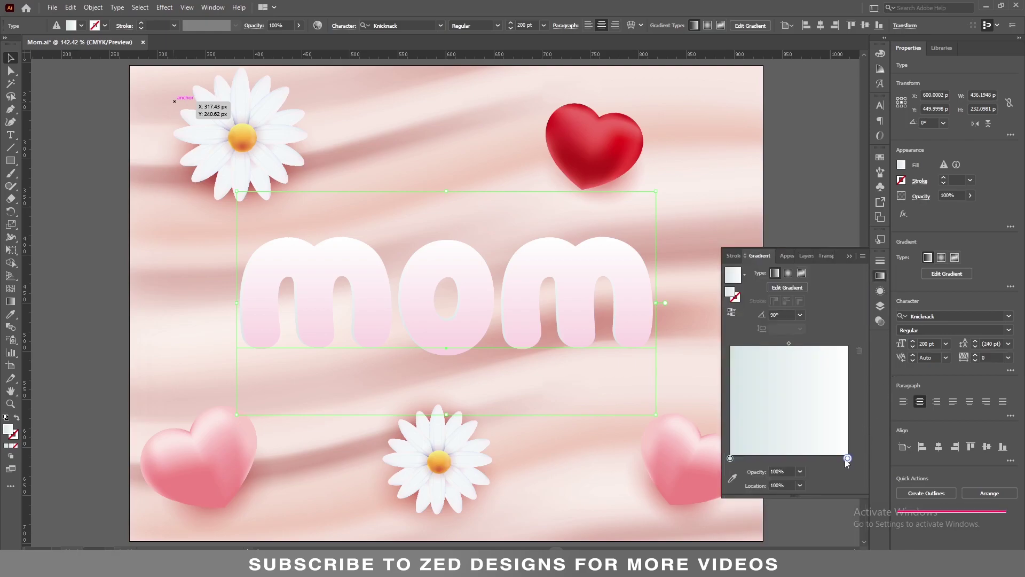
double_click(845, 459)
double_click(829, 298)
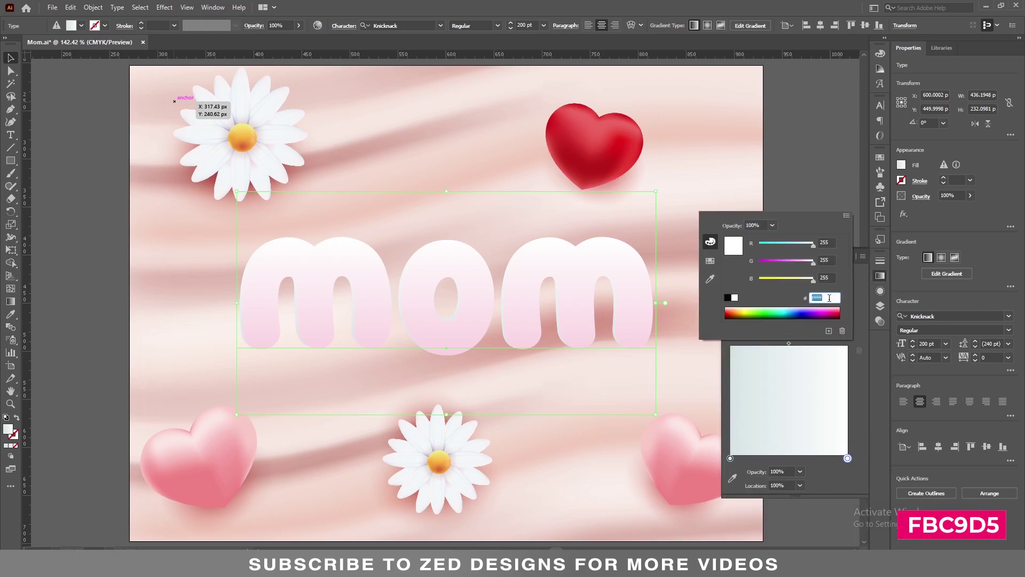
text(fbc9d5)
key(Return)
Set the bottom fill's gradient start stop to colour FFC4D3 and choose a preset gradient angle
click(730, 458)
double_click(730, 458)
click(837, 295)
double_click(837, 295)
text(ffc4d3)
key(Tab)
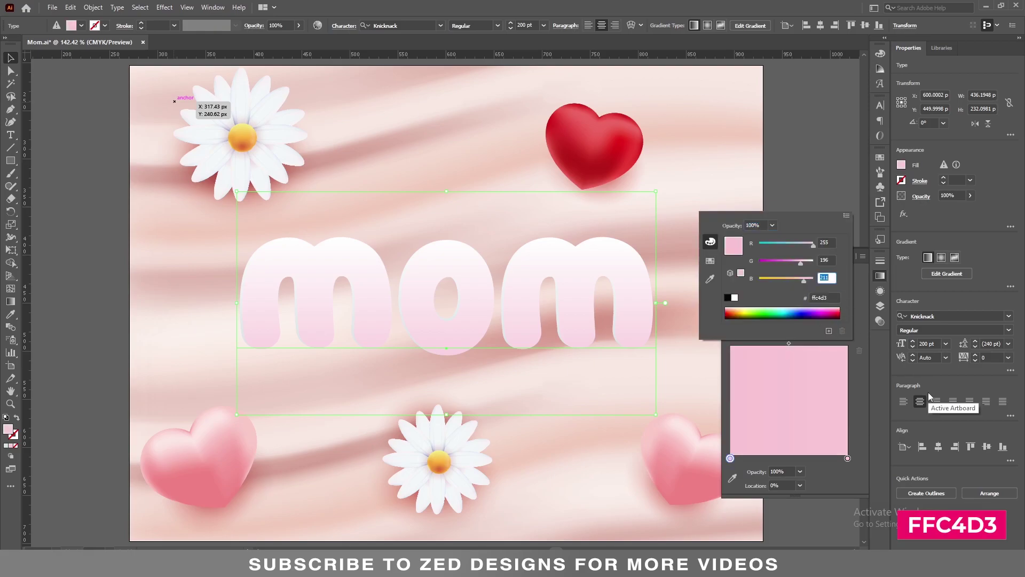
click(830, 471)
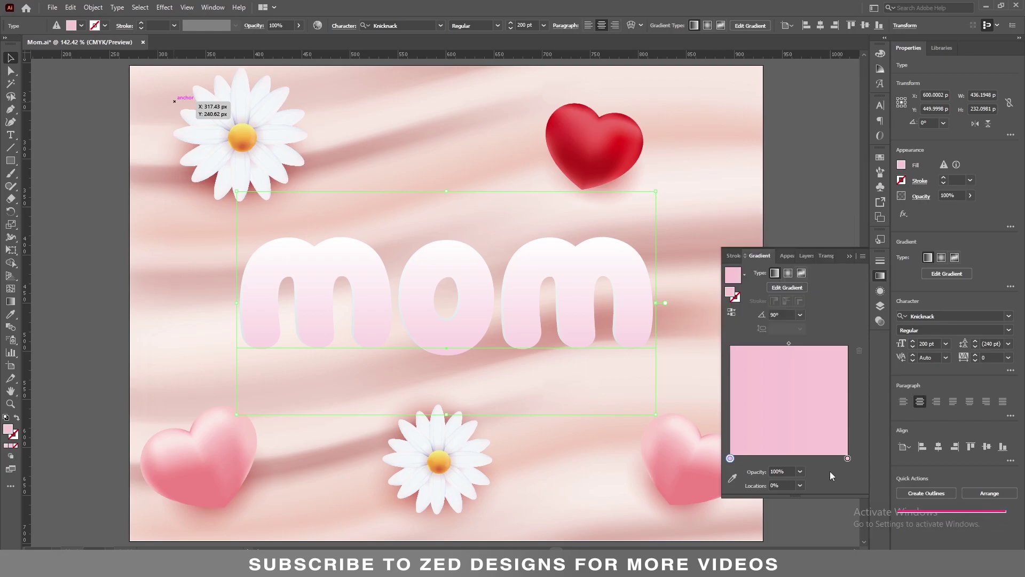
click(800, 316)
click(812, 368)
Add a Transform effect to the bottom pink fill with a vertical move of 0.3 px and 35 copies
click(881, 292)
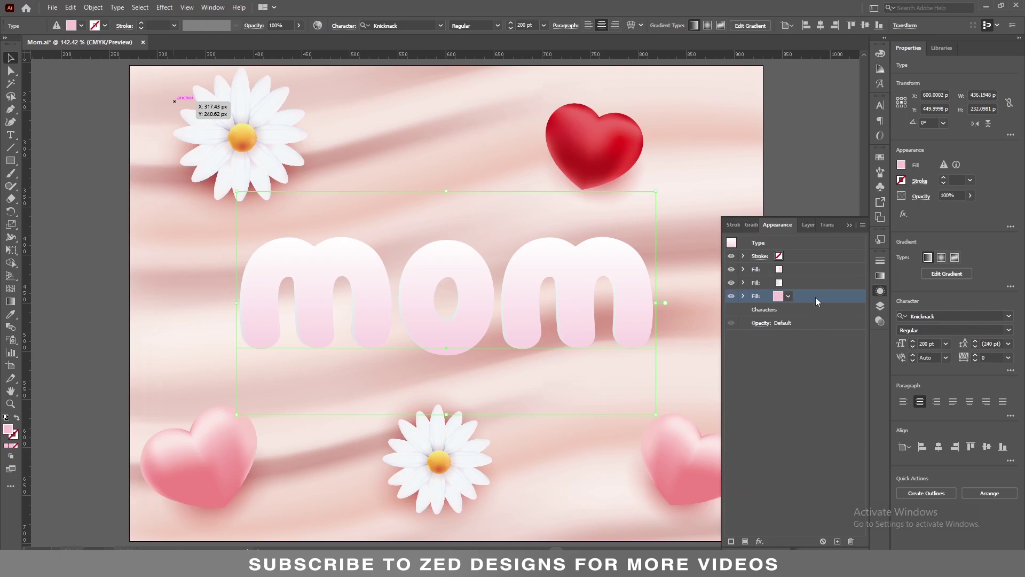
click(759, 541)
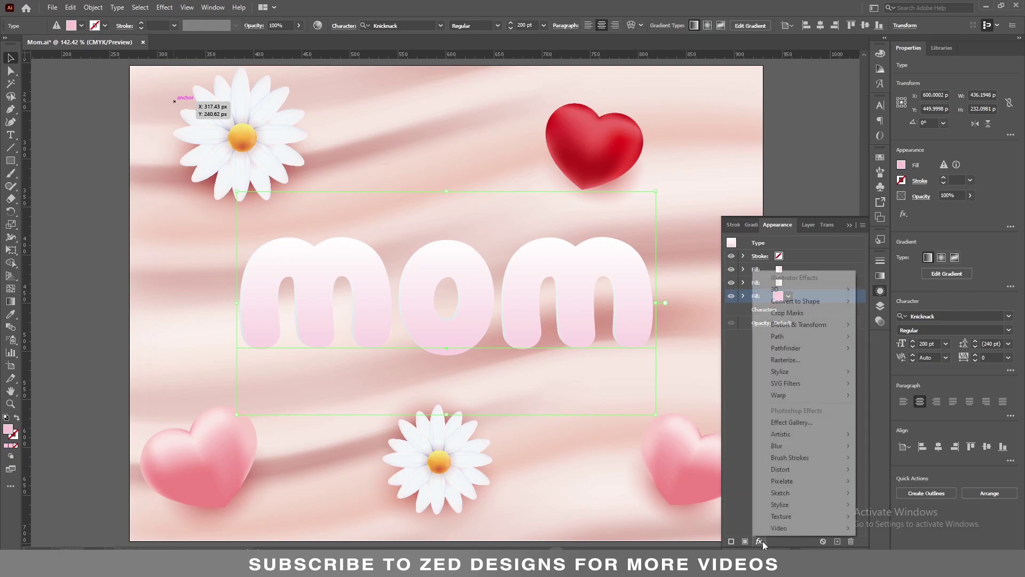
mouse_move(826, 326)
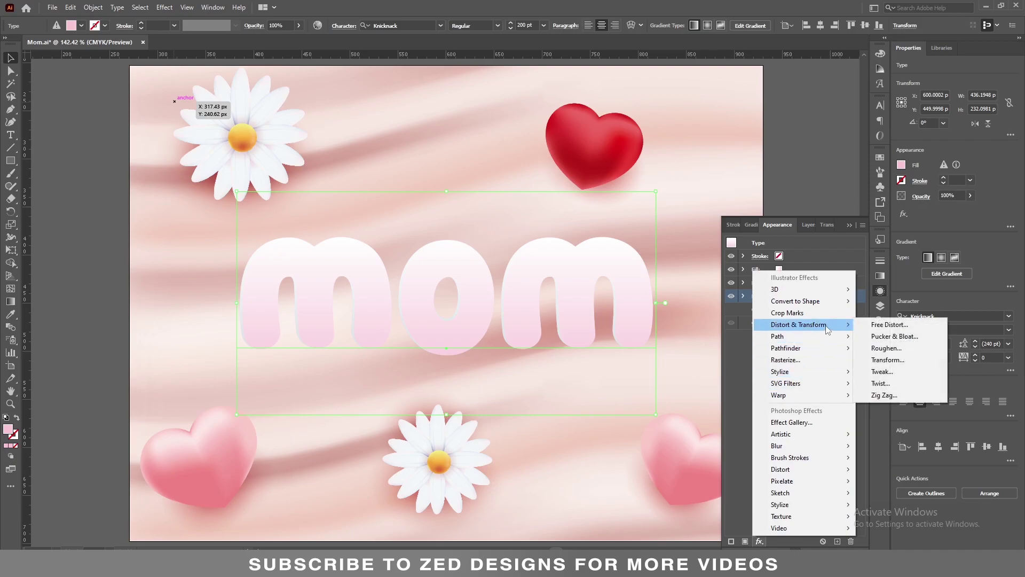
click(887, 360)
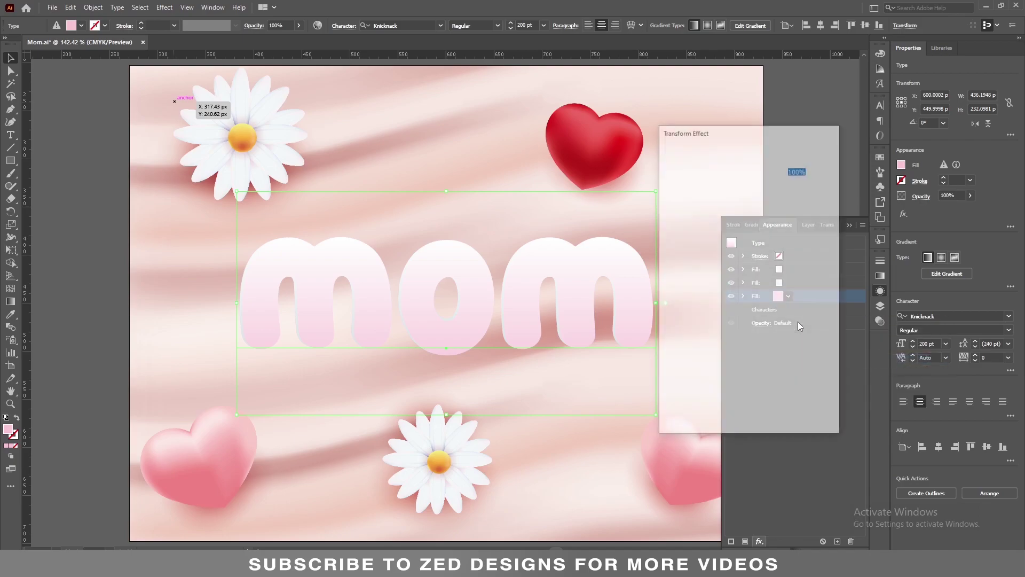
click(793, 243)
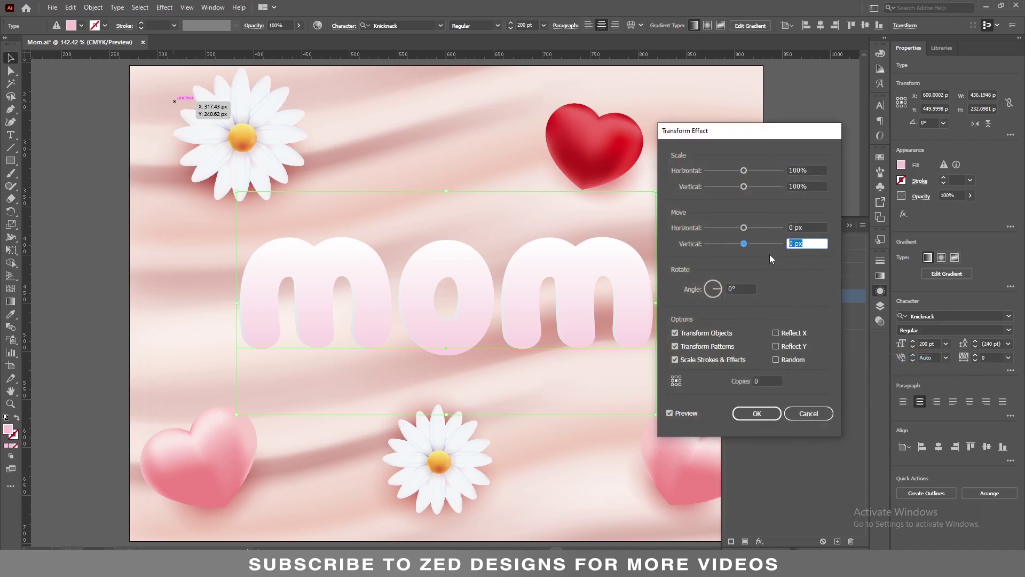
text(0.3)
key(Tab)
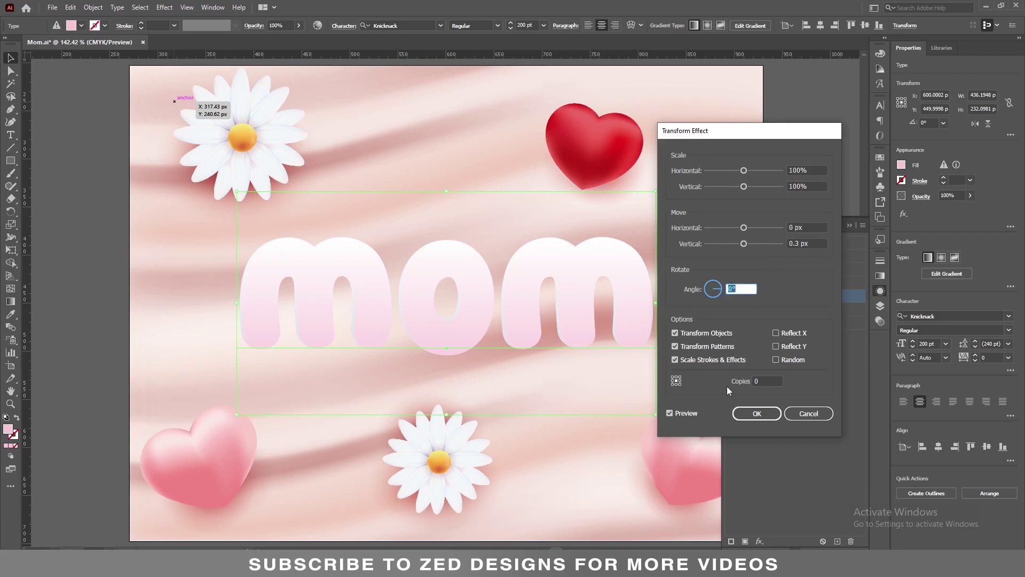
click(771, 380)
text(35)
key(Tab)
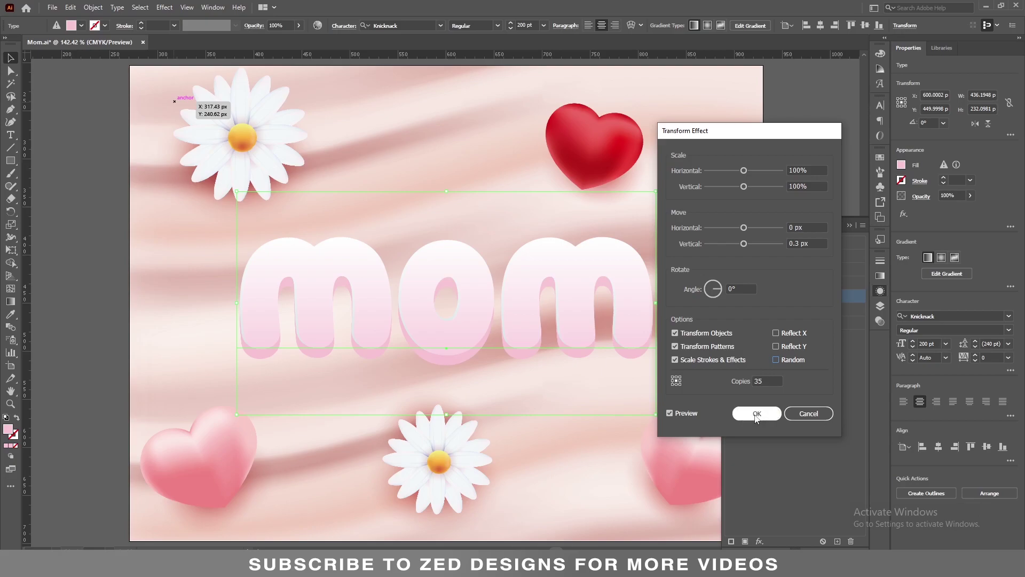
click(756, 414)
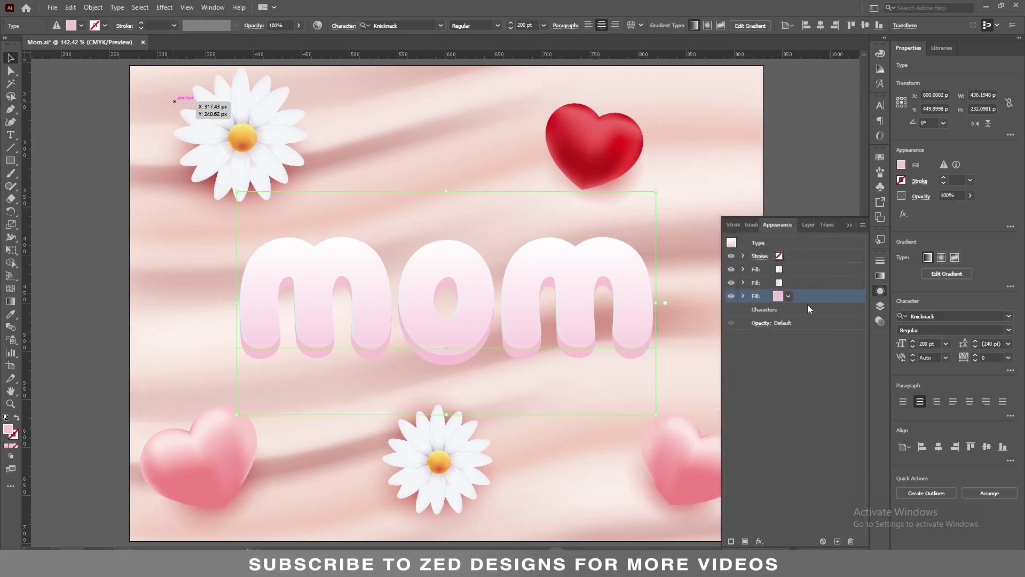
Add an Inner Glow effect to the bottom pink fill and set the glow colour to E25A81
click(760, 541)
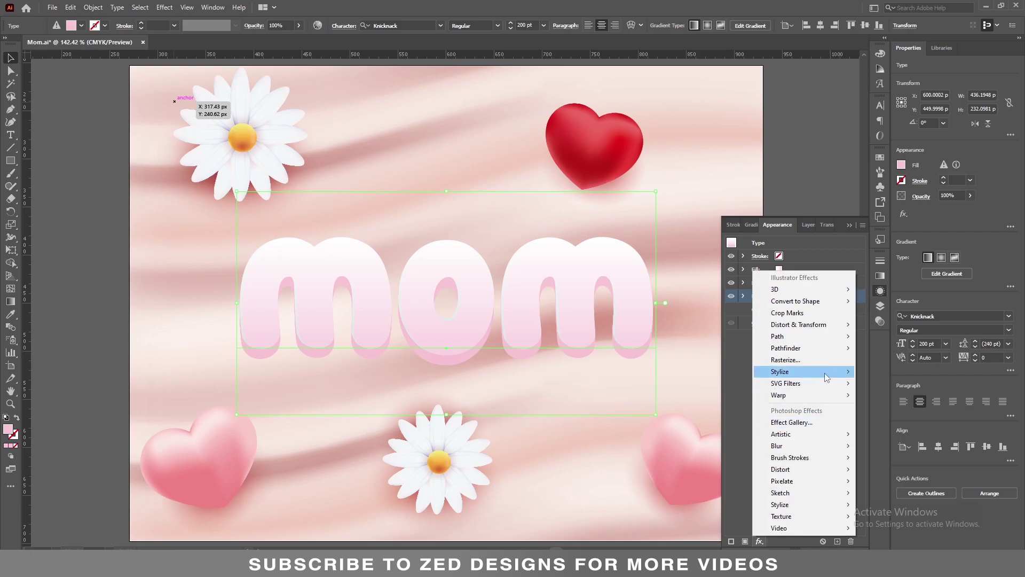
mouse_move(827, 377)
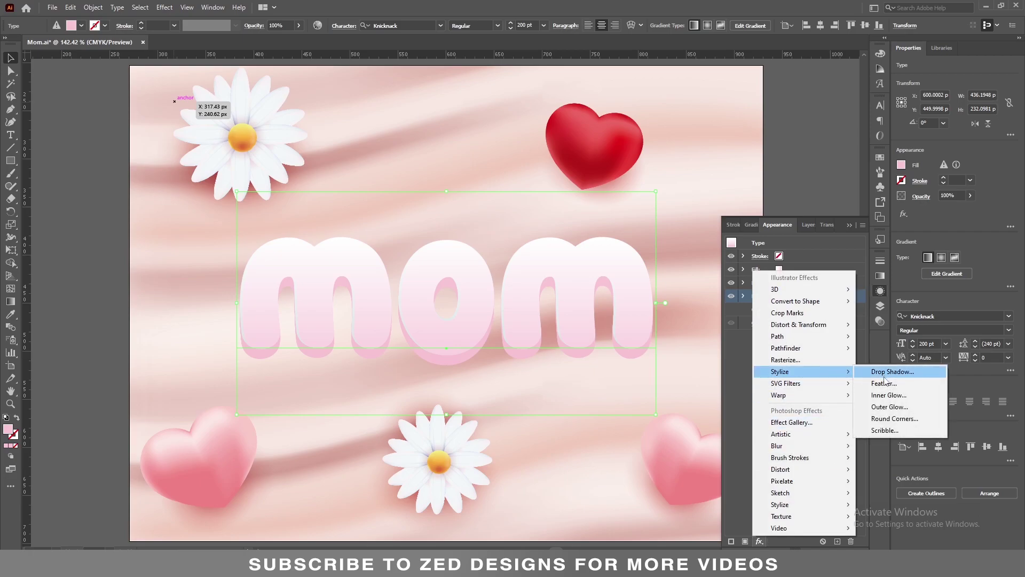
click(881, 394)
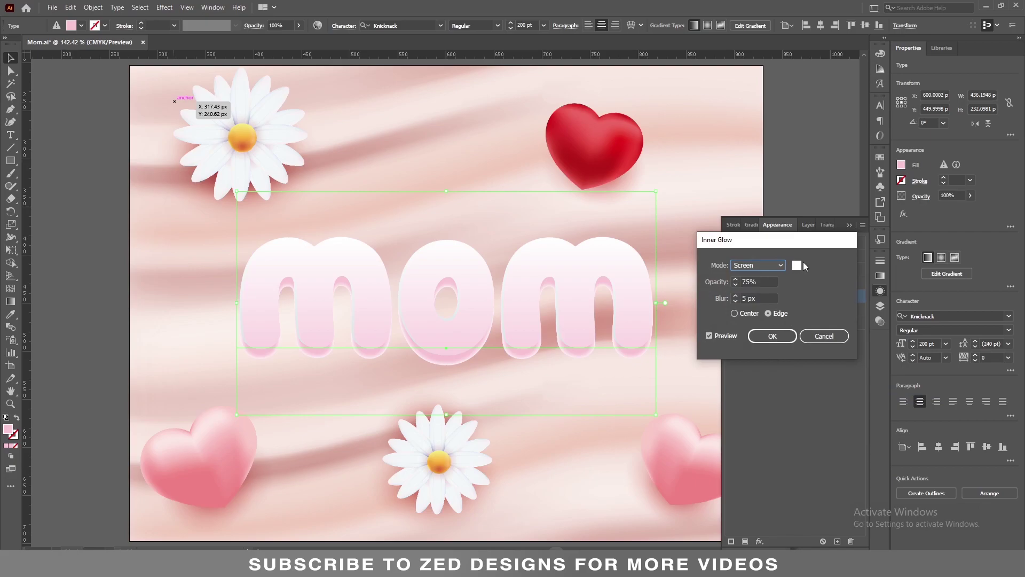
click(799, 266)
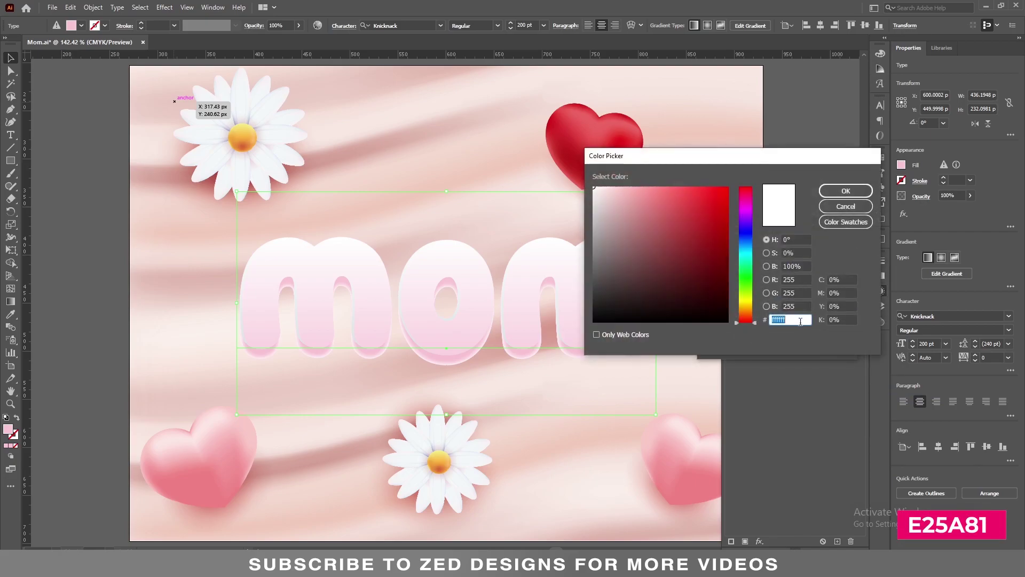
text(e25a81)
key(Tab)
click(838, 192)
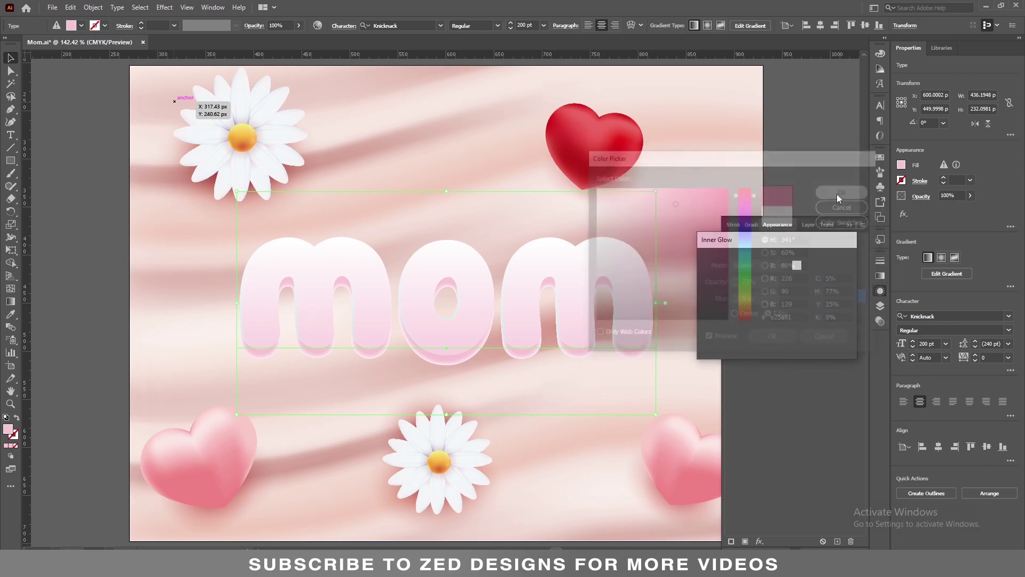
Set the inner glow's mode to Multiply and its blur to 7 px, and apply the effect
click(769, 265)
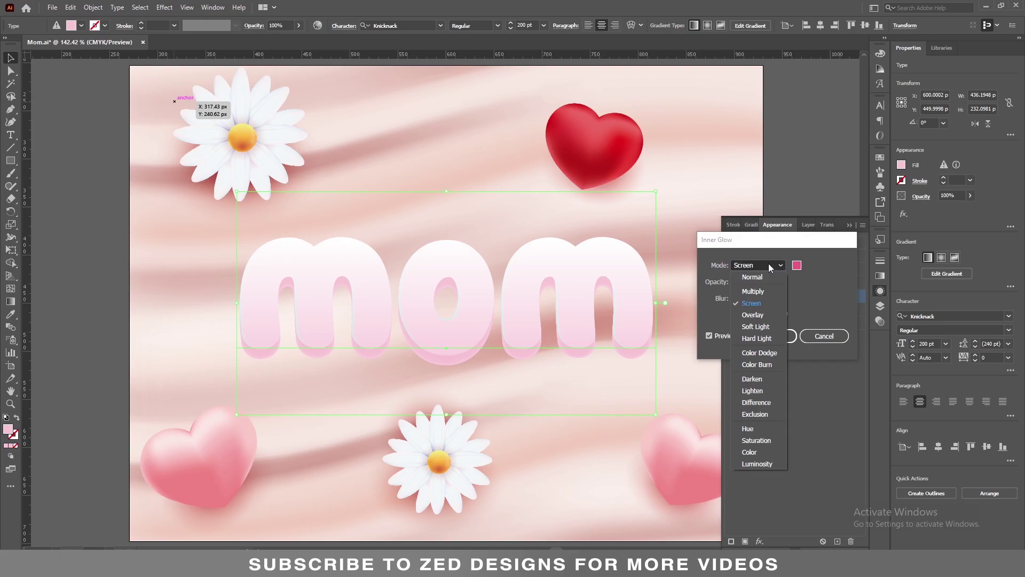
click(764, 291)
drag(765, 283, 720, 299)
text(7)
key(shift+Tab)
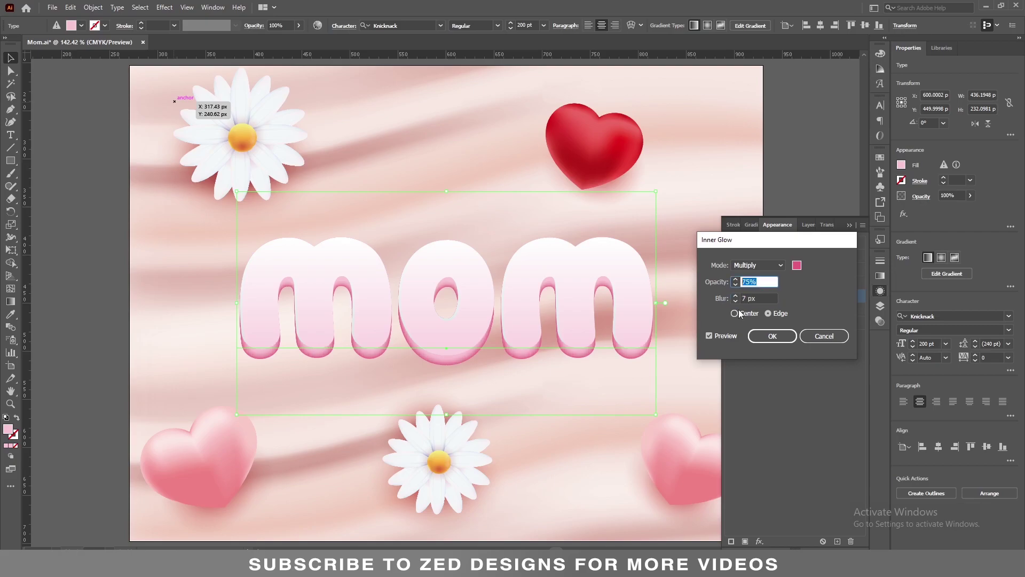
click(770, 336)
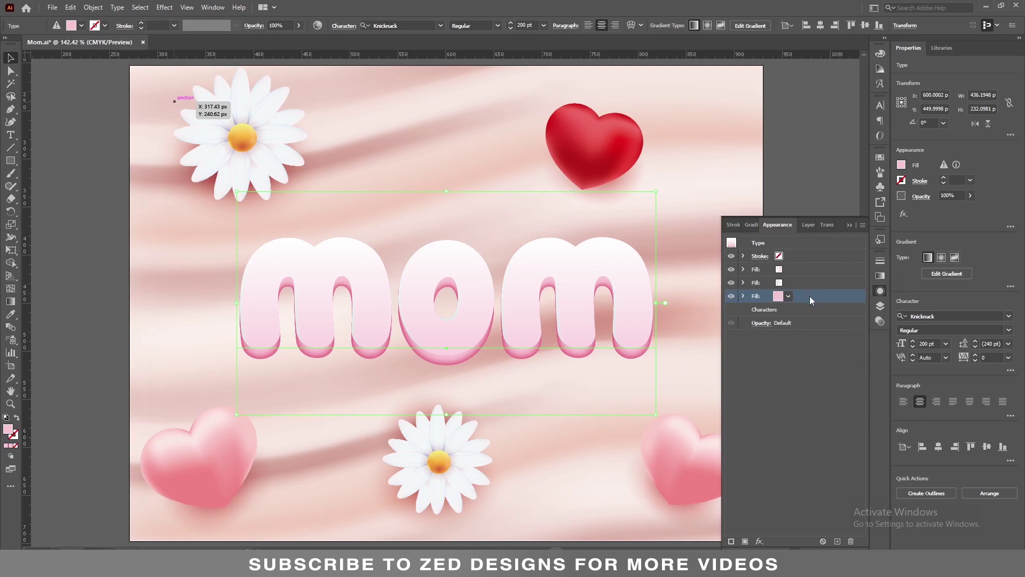
Duplicate the second fill and move the copy below the pink fill at the bottom of the appearance stack
click(812, 284)
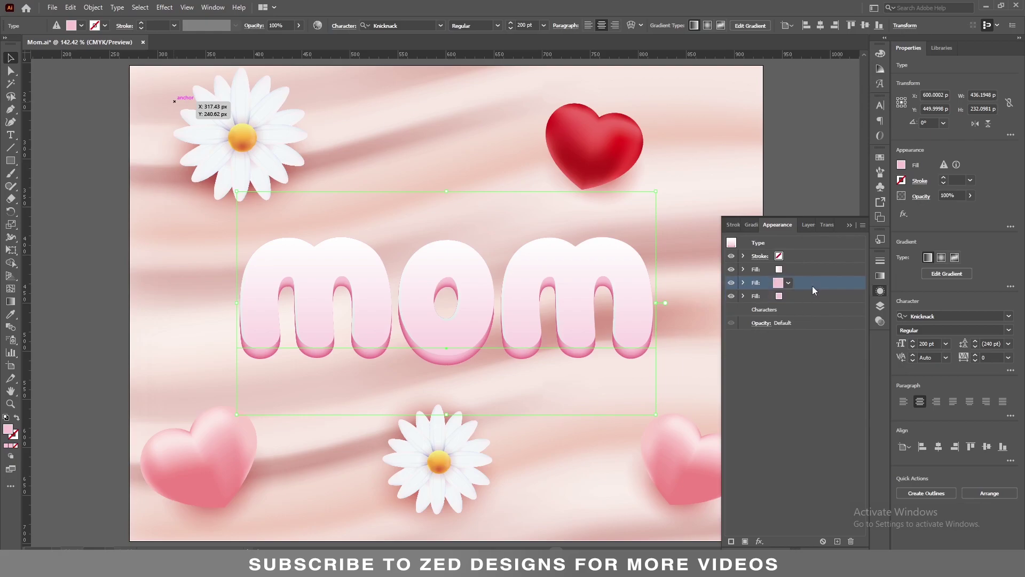
click(837, 541)
drag(802, 284, 795, 311)
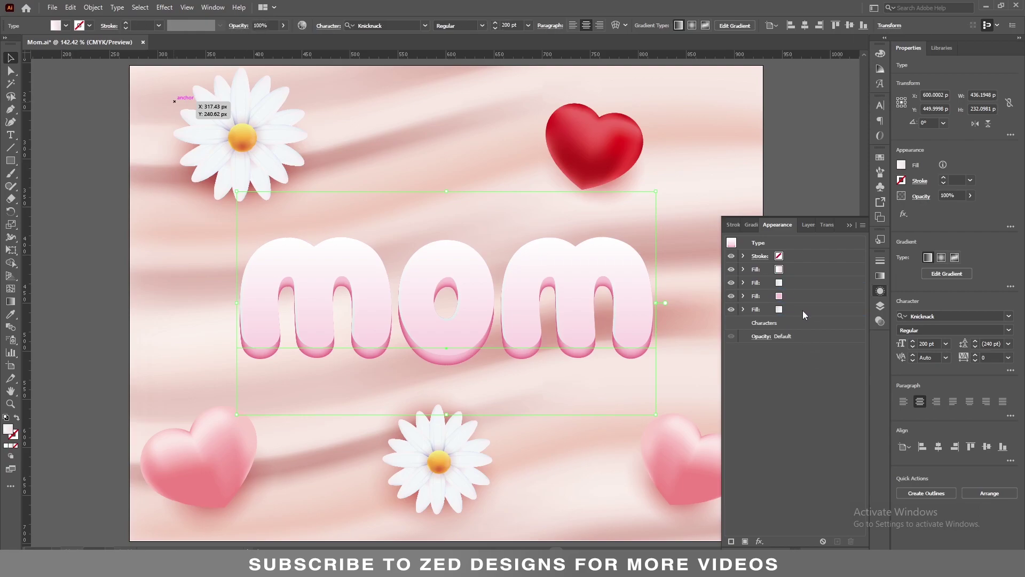
Change the bottom fill of the text to the solid colour E8586D
click(803, 310)
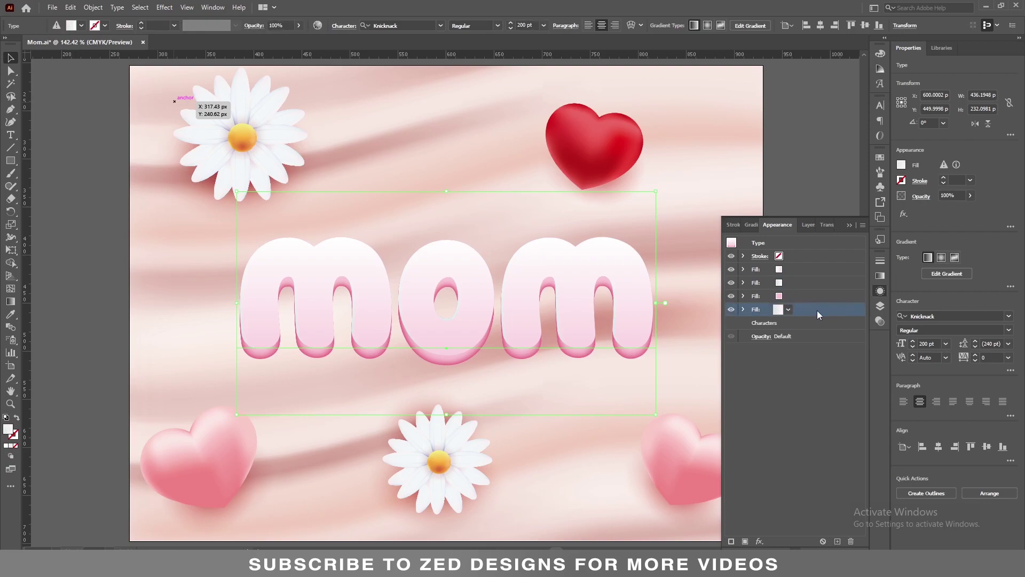
double_click(11, 430)
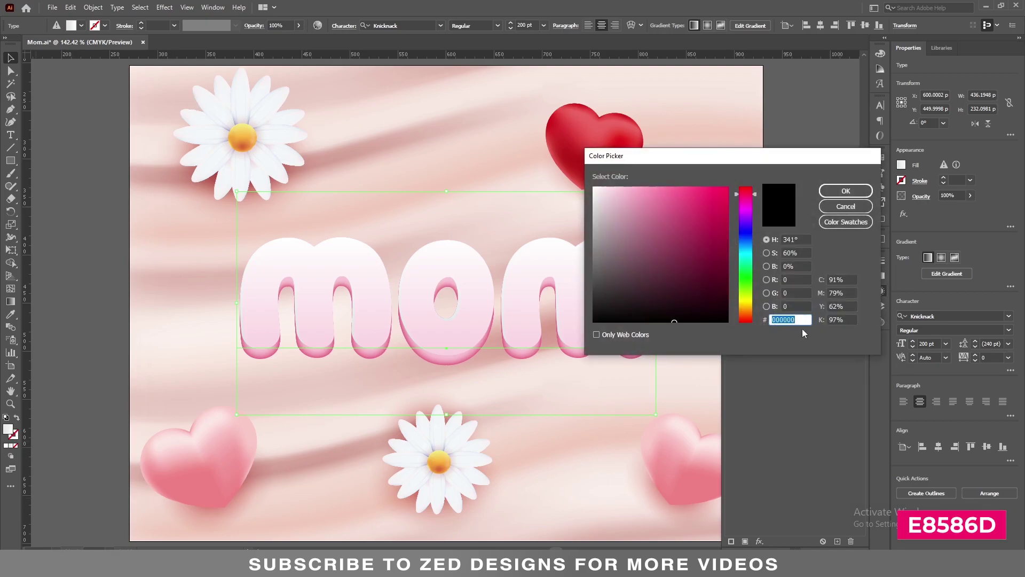
text(e8586d)
click(846, 191)
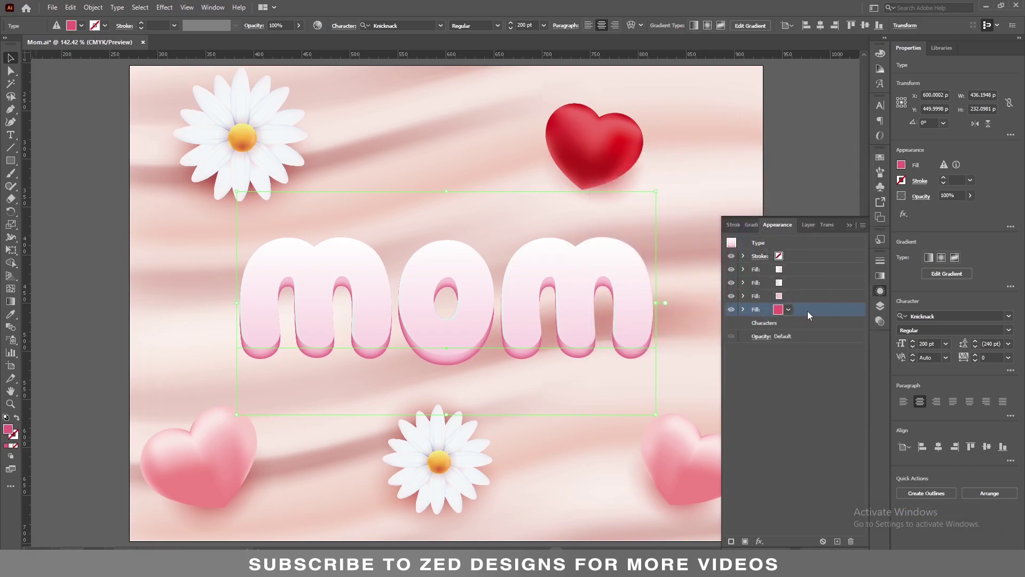
Add an Offset Path effect of 3 px to the bottom dark pink fill
click(760, 542)
mouse_move(812, 336)
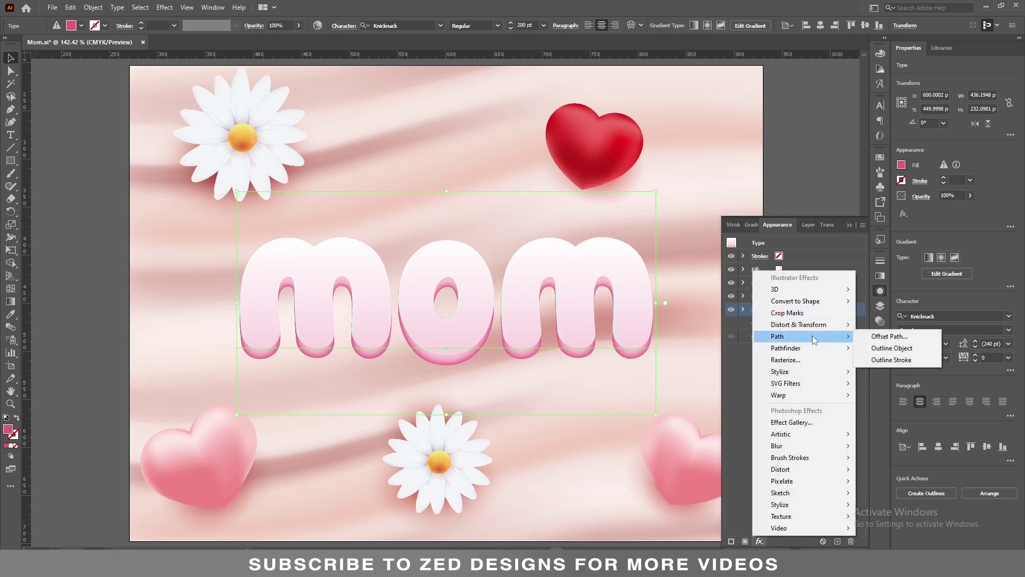
click(880, 336)
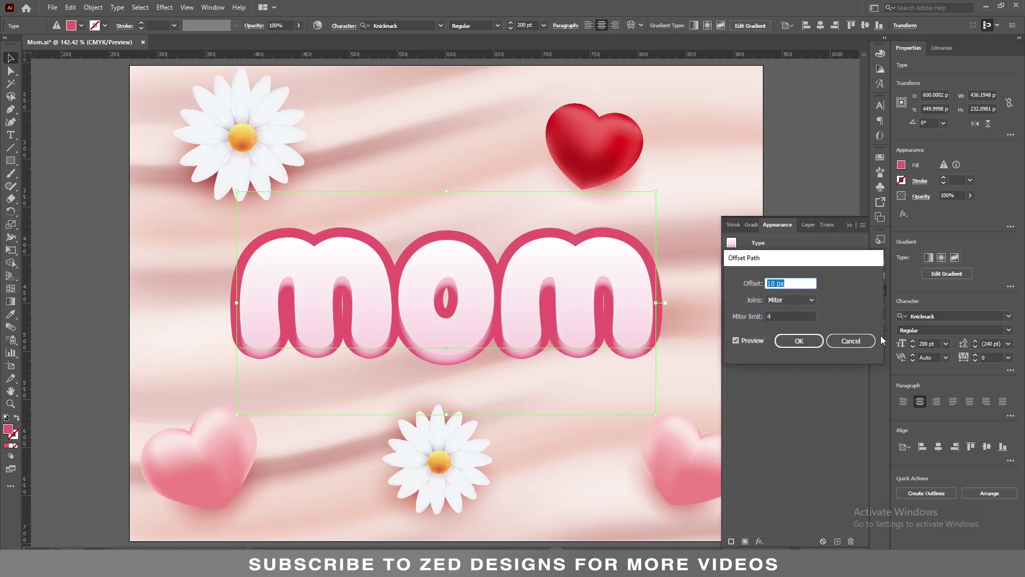
text(3)
key(Tab)
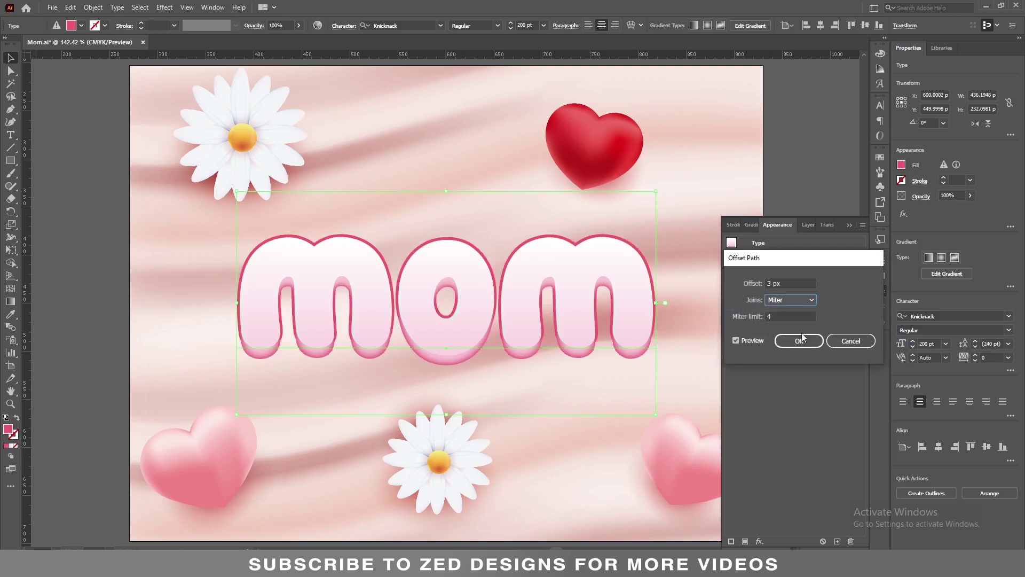
click(803, 341)
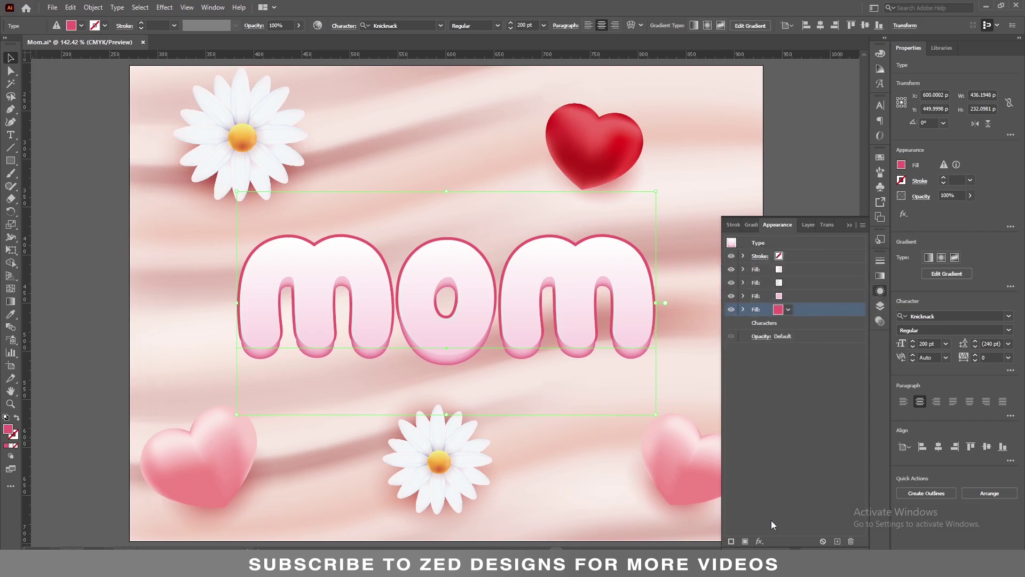
Add a Transform effect to the bottom dark pink fill with a vertical move of 12 px and no horizontal move
click(760, 541)
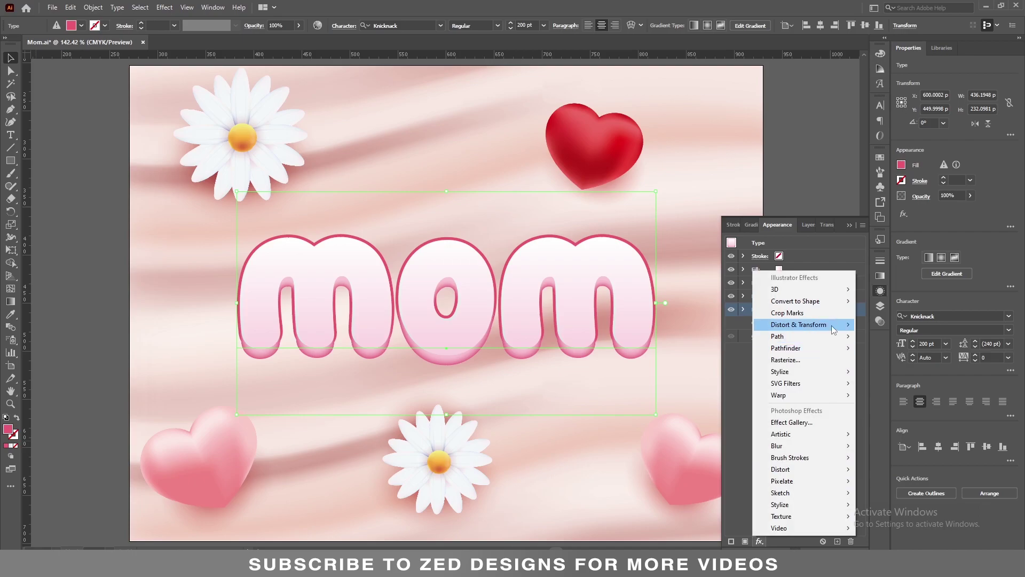
mouse_move(833, 328)
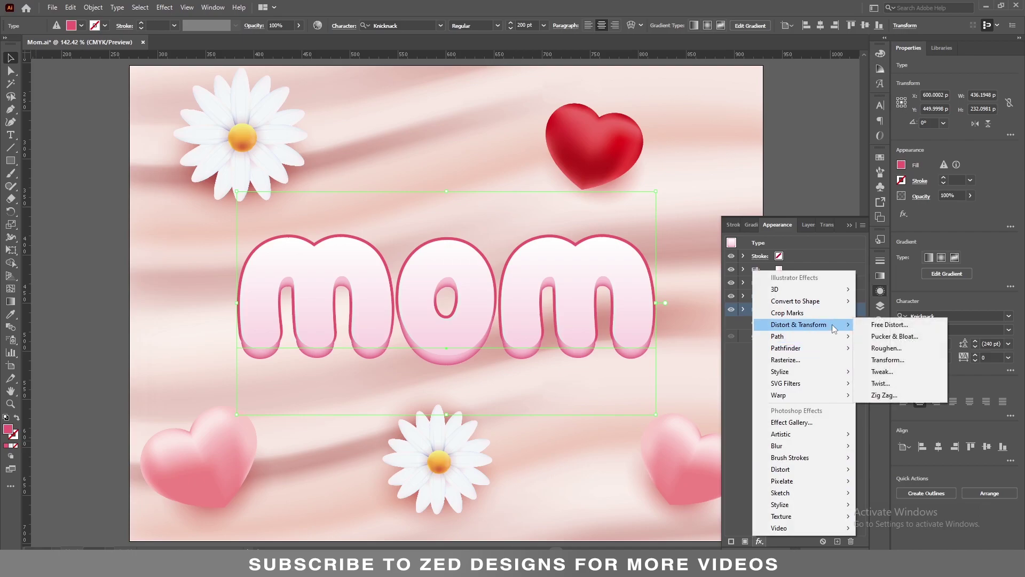
click(885, 361)
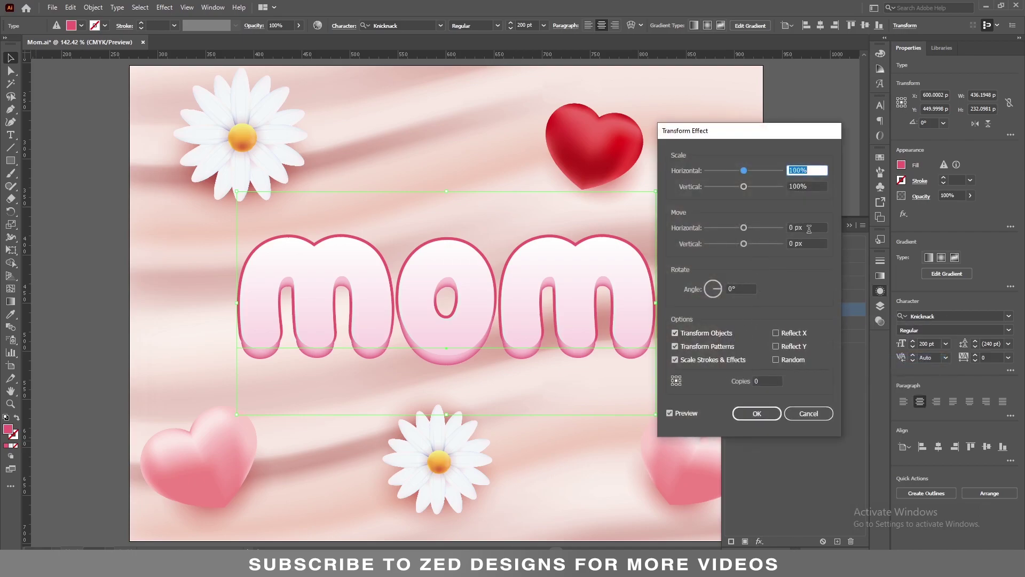
click(809, 228)
text(12)
key(BackSpace)
key(BackSpace)
text(0)
key(Tab)
text(12)
key(shift+Tab)
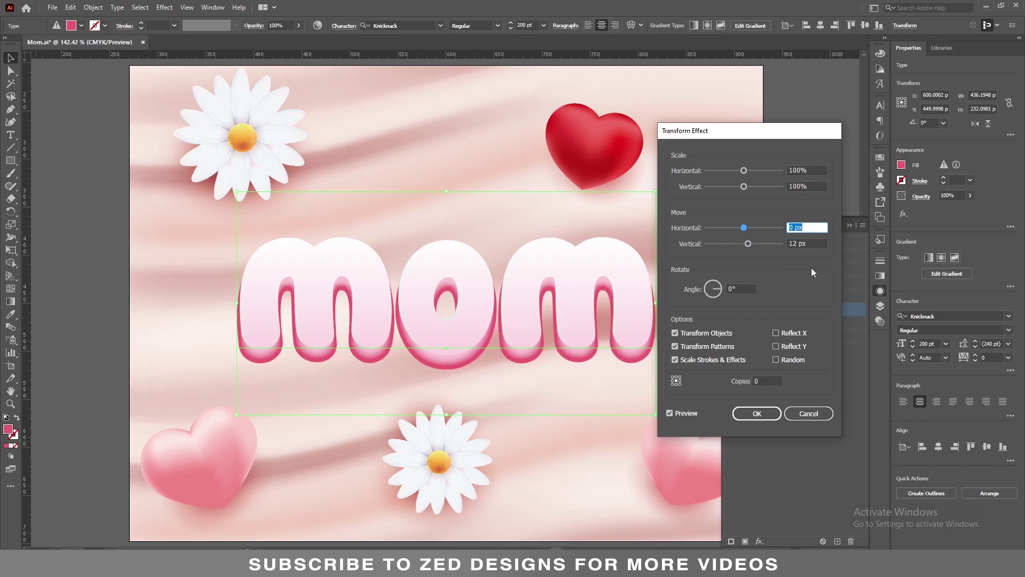
click(757, 414)
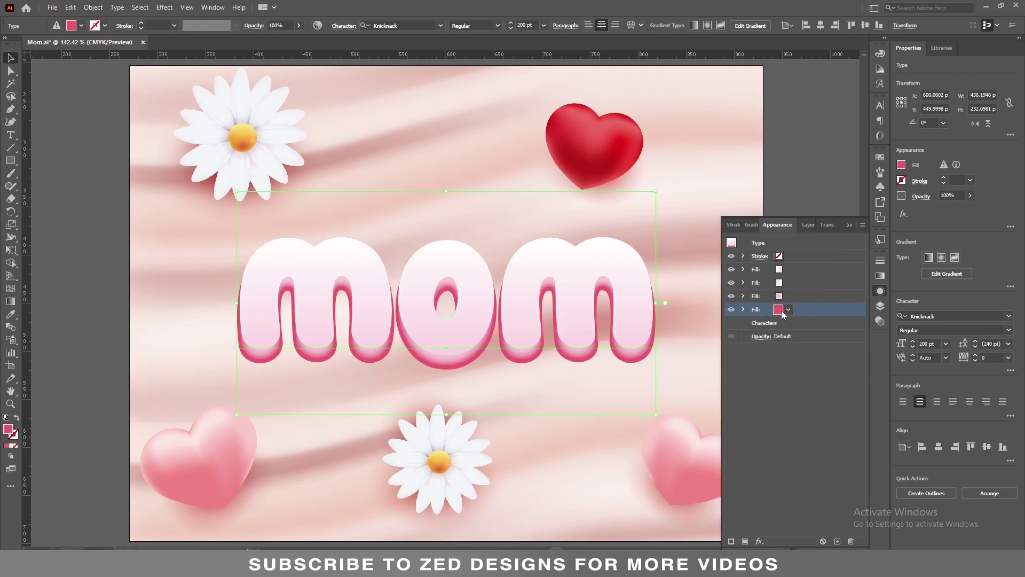
Add a Gaussian Blur effect with a radius of 3 pixels to the bottom dark pink fill
click(759, 541)
mouse_move(813, 447)
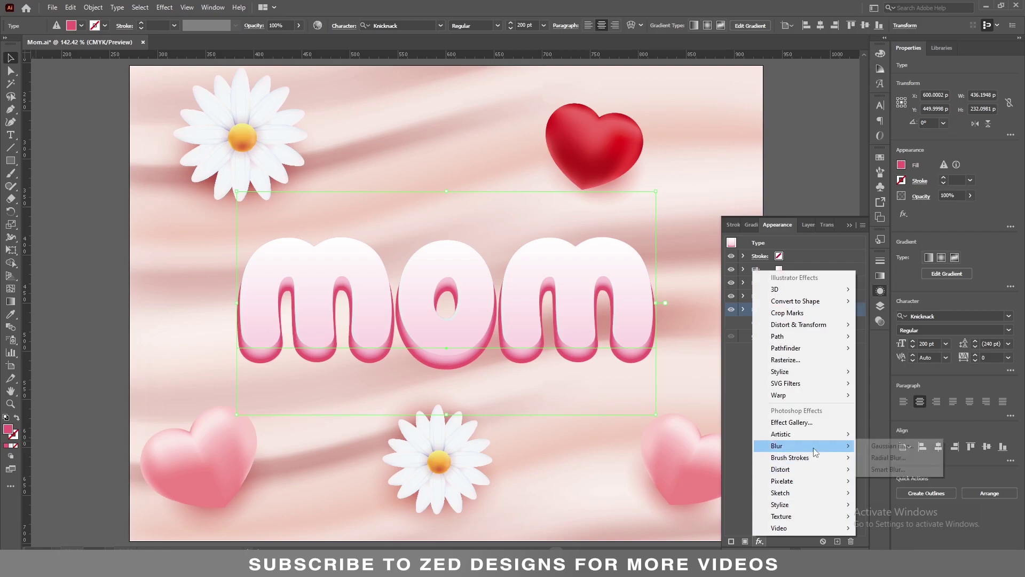
click(877, 445)
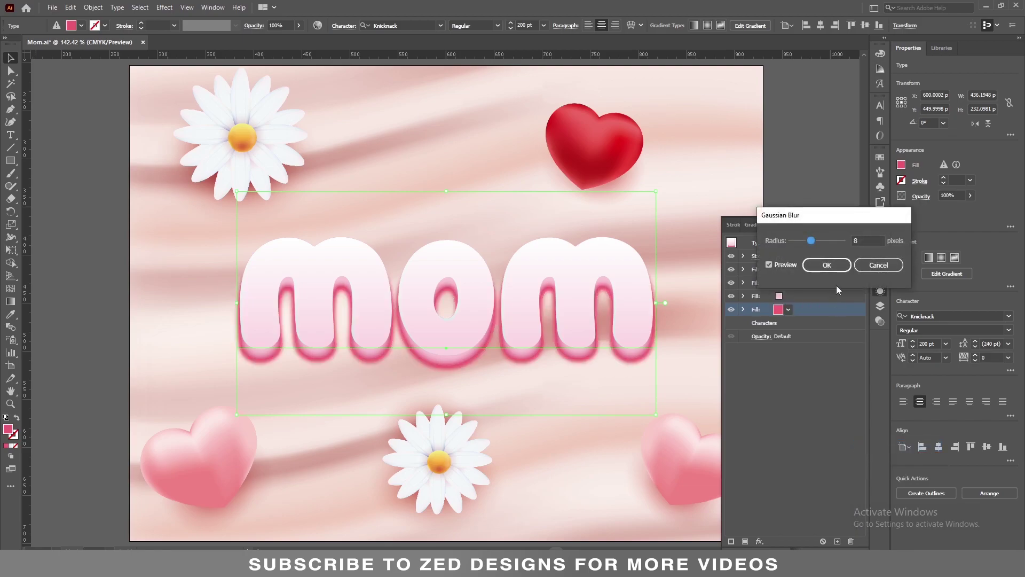
double_click(866, 239)
text(3)
key(Tab)
click(825, 266)
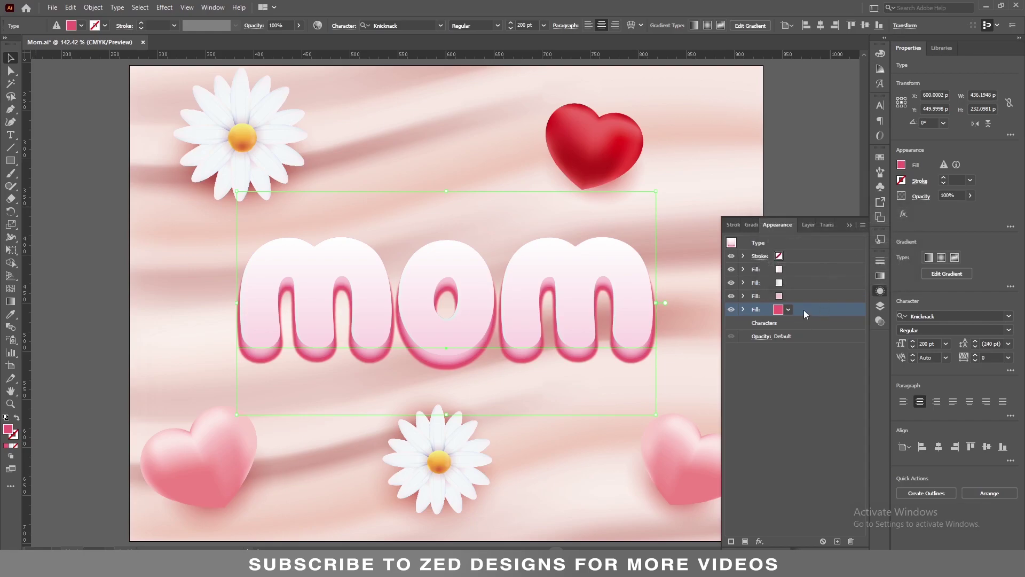
Duplicate the second fill and move the copy below the dark pink fill at the end of the appearance stack
click(805, 284)
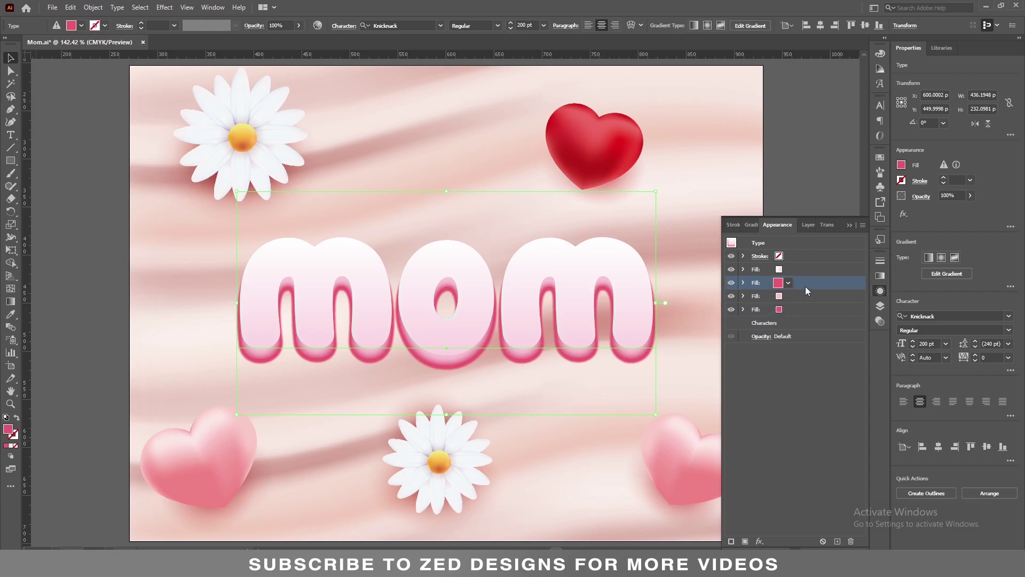
click(837, 541)
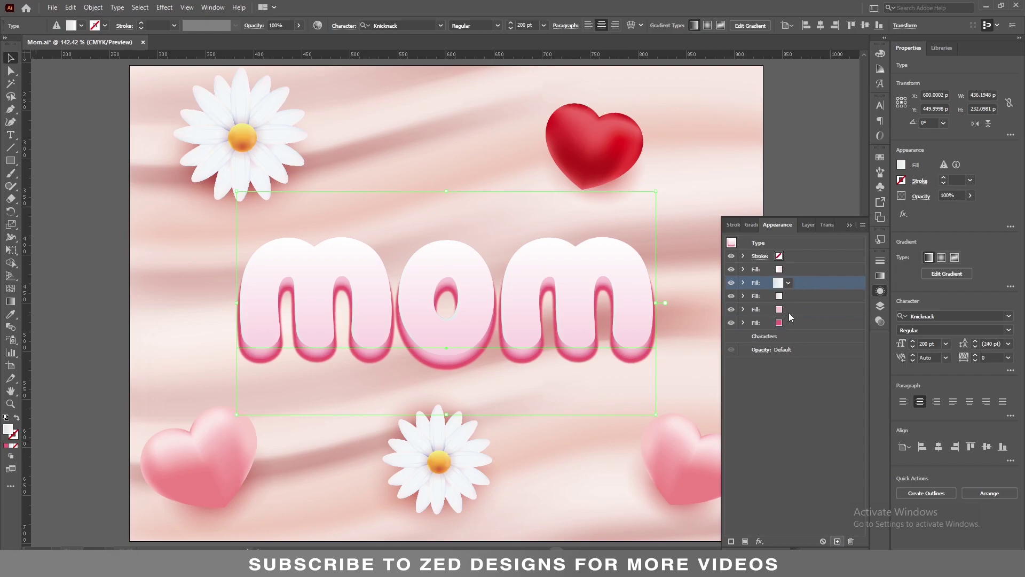
drag(793, 317, 790, 326)
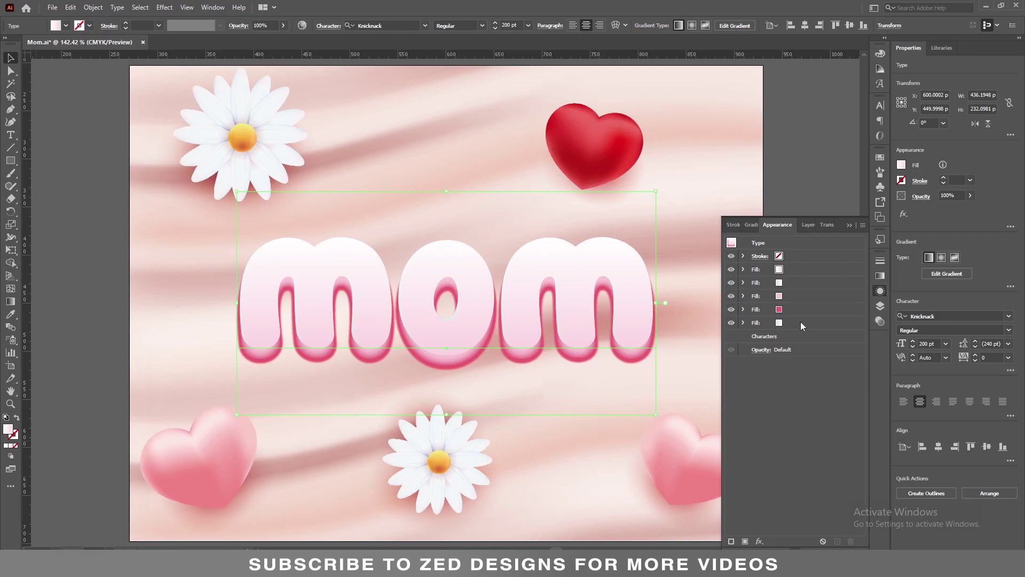
Set the end colour stop of the new bottom fill's gradient to FEACBB
click(800, 322)
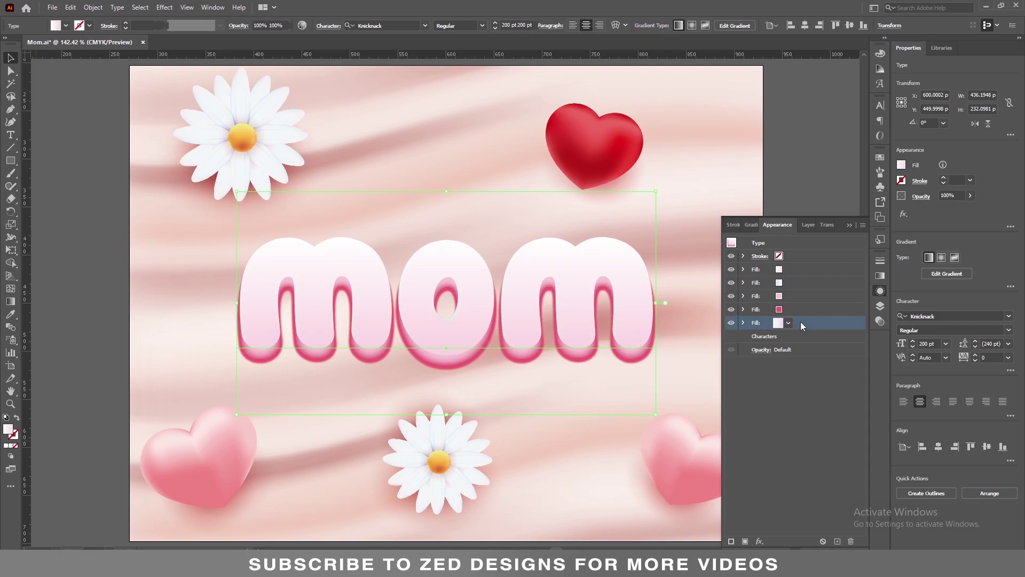
click(880, 276)
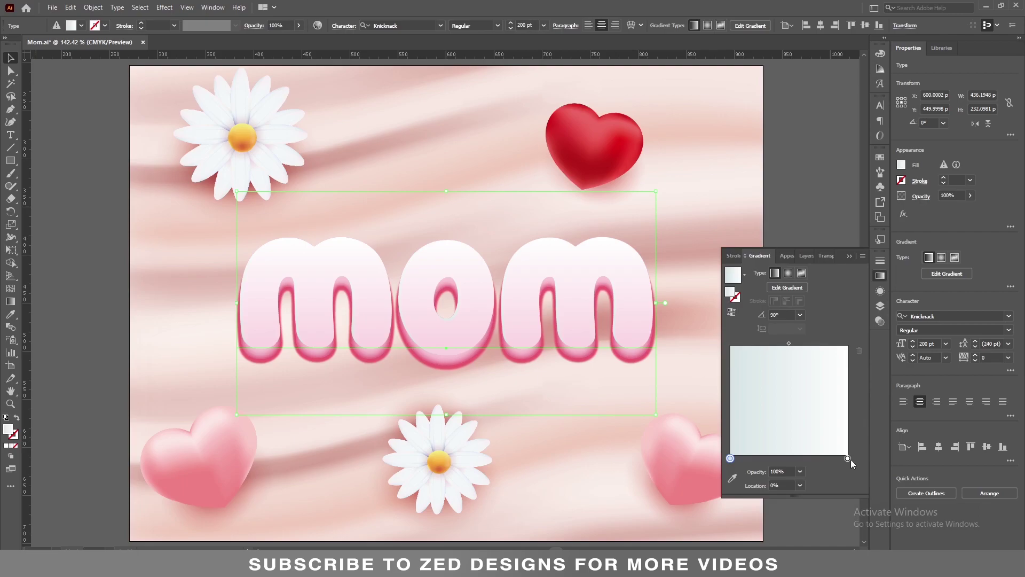
click(848, 458)
double_click(848, 458)
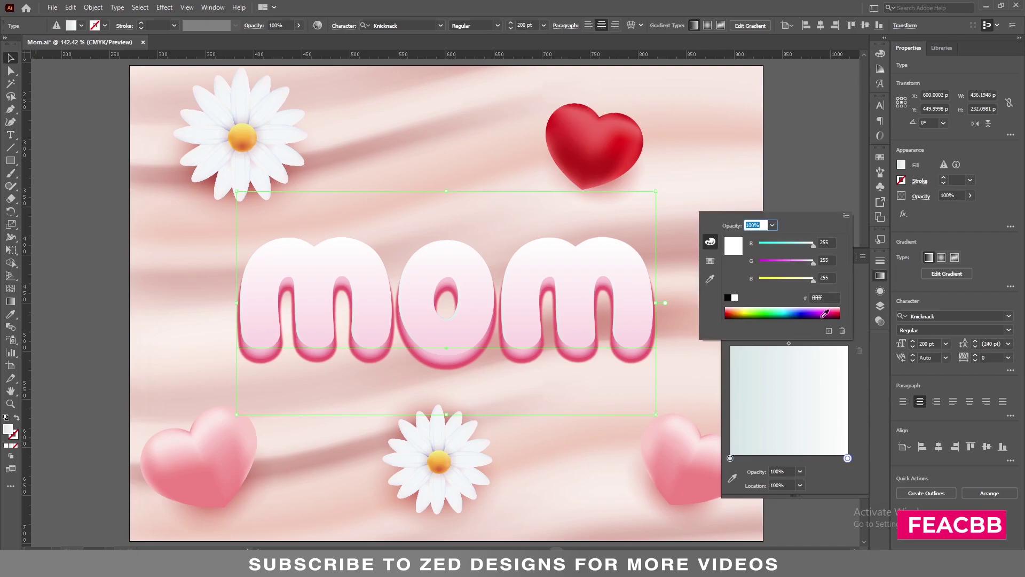
click(826, 299)
text(fe)
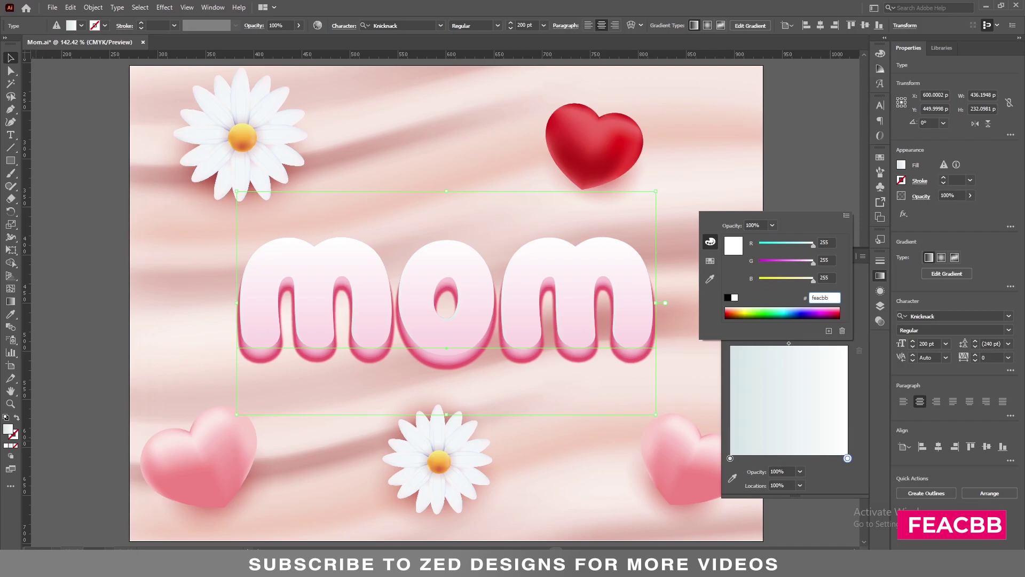
text(acbb)
key(Return)
Set the start colour stop of the bottom fill's gradient to FC9DAA
click(731, 458)
double_click(731, 458)
double_click(828, 298)
text(fc9daa)
key(Return)
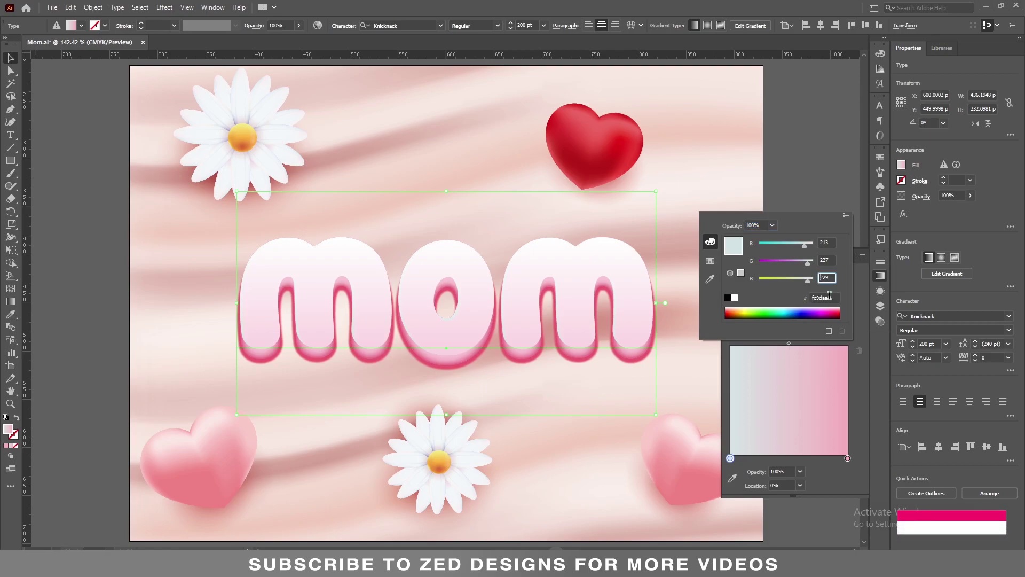
click(839, 471)
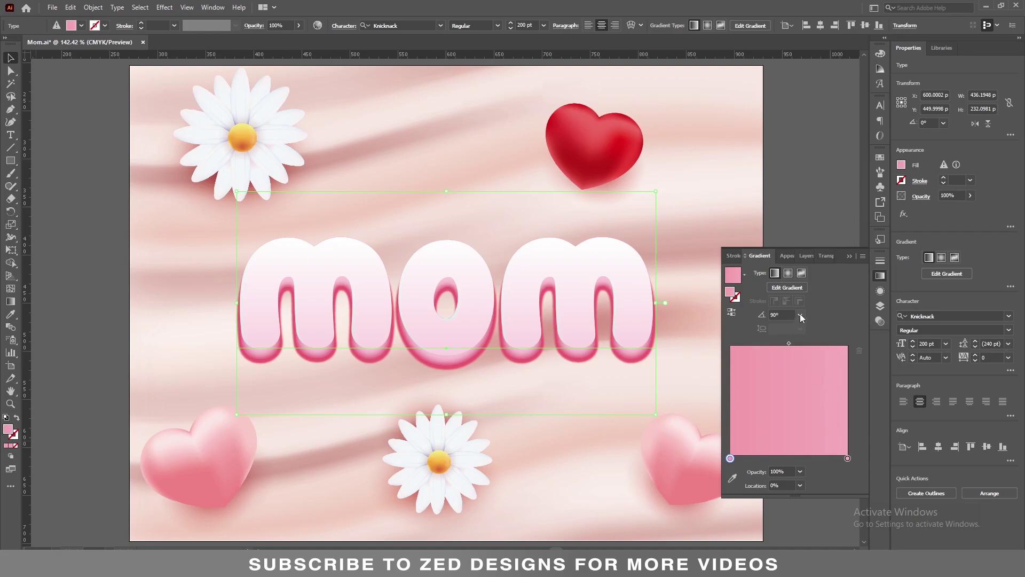
Add an Offset Path effect of 9 px to the bottom pink gradient fill
click(880, 292)
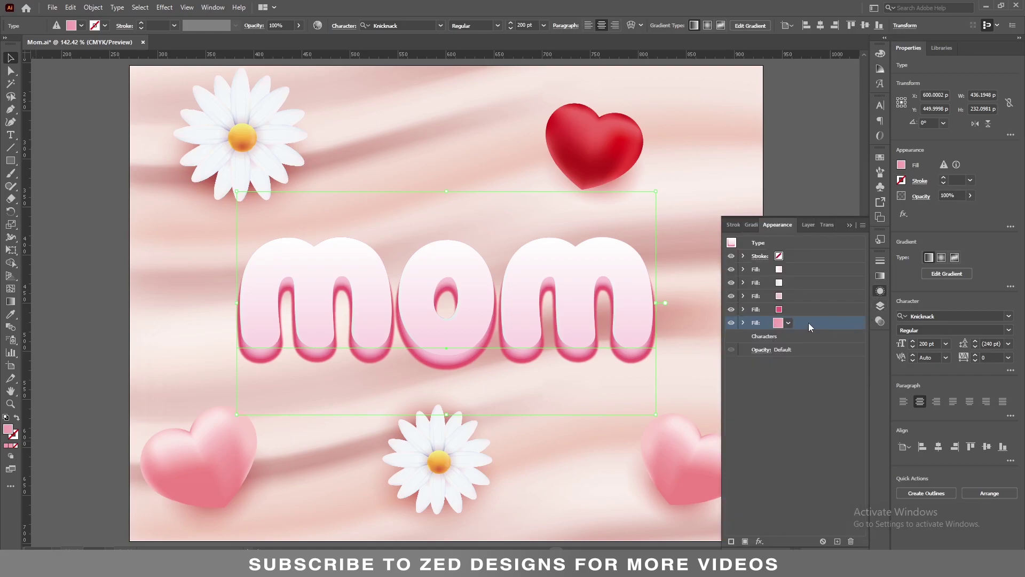
click(744, 323)
click(760, 541)
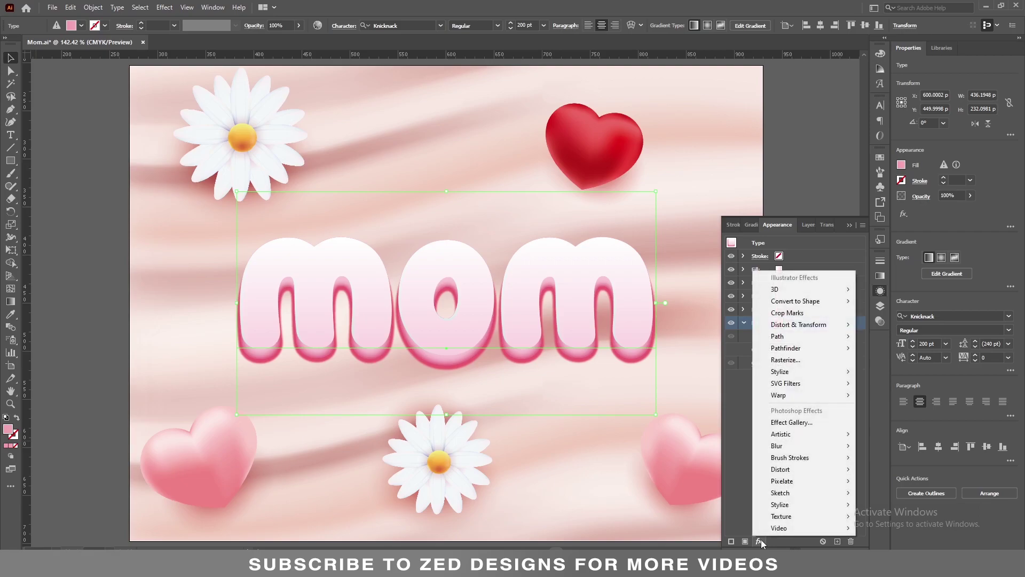
mouse_move(797, 338)
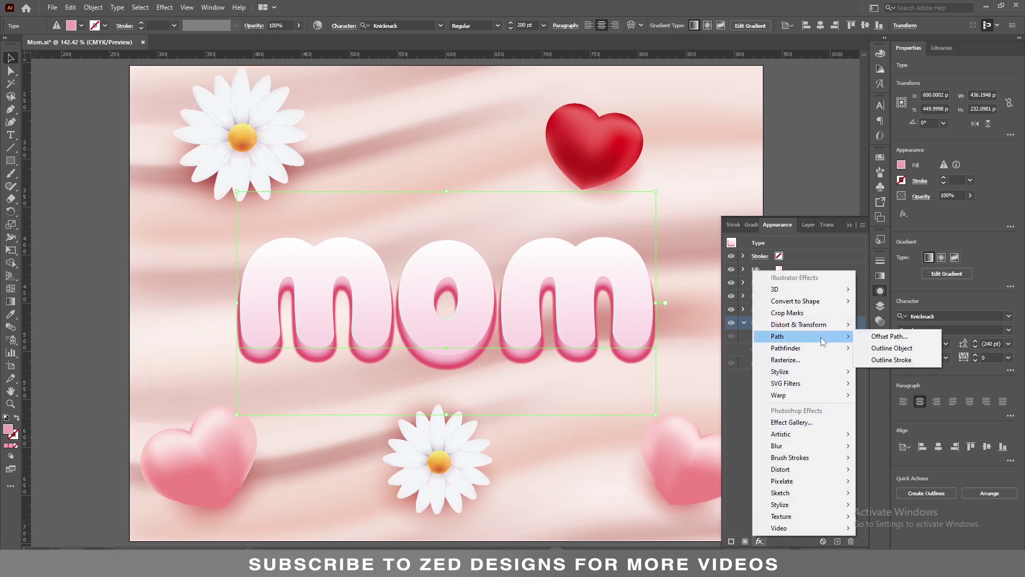
click(867, 336)
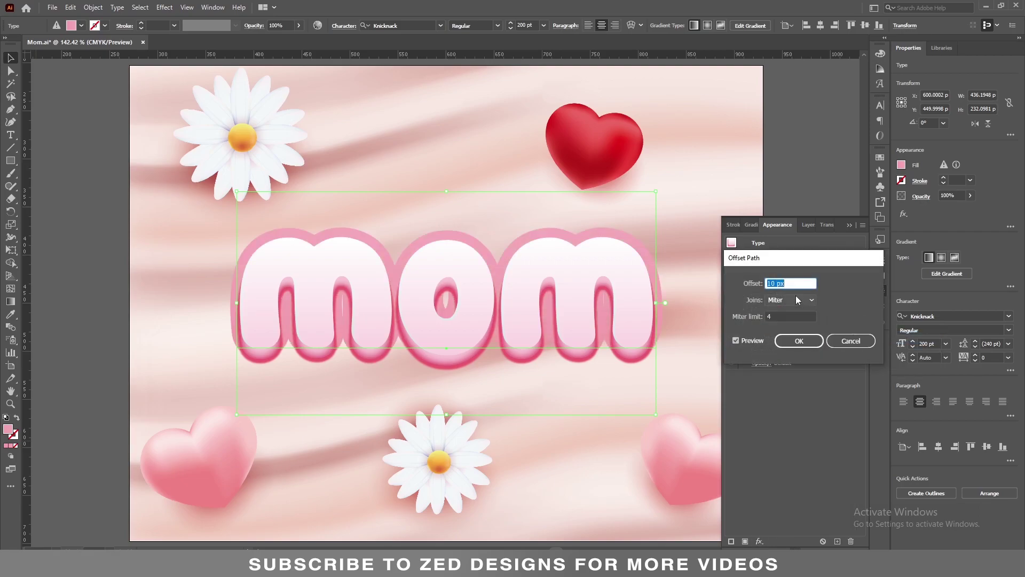
text(9)
key(Tab)
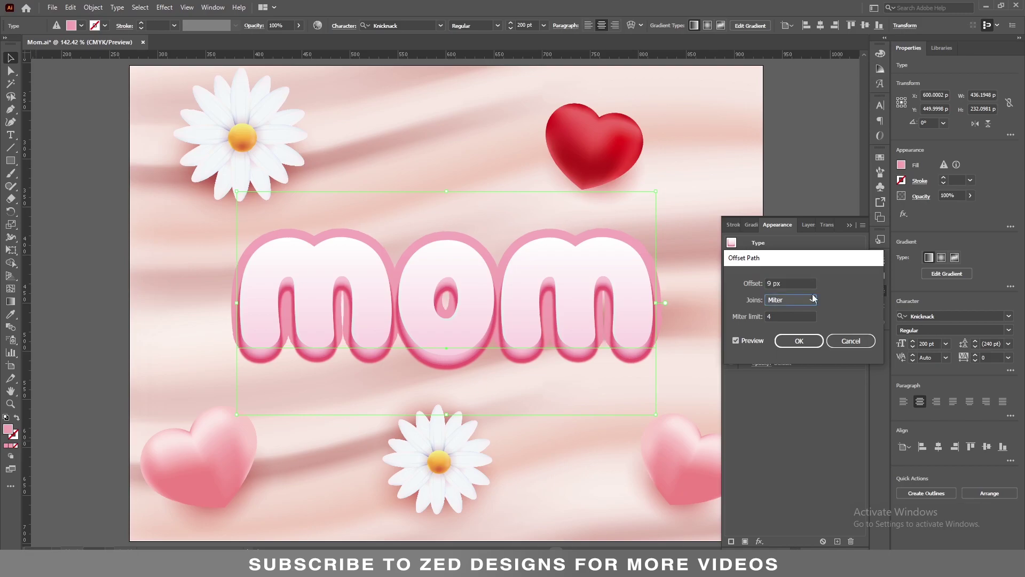
click(800, 343)
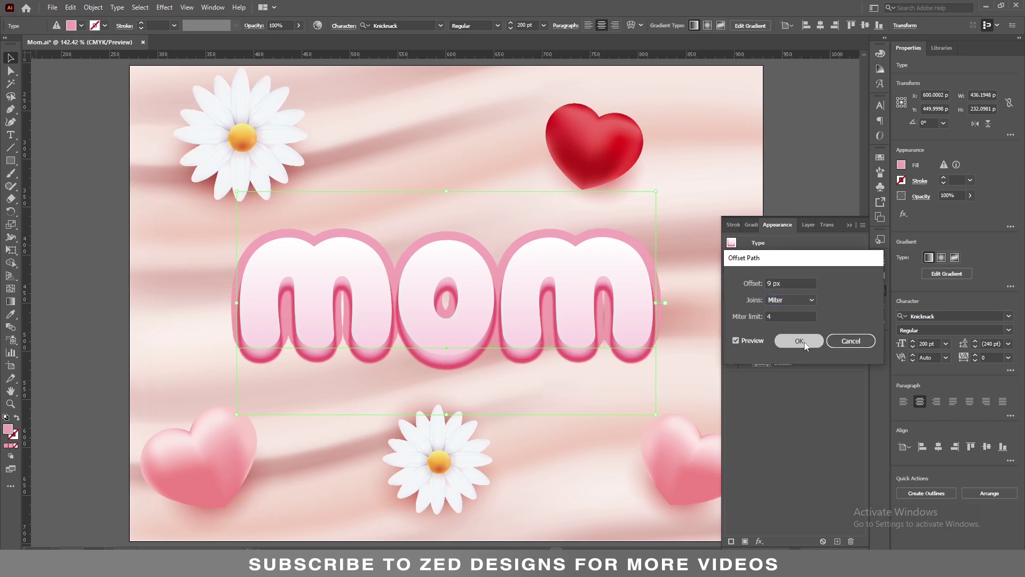
click(744, 323)
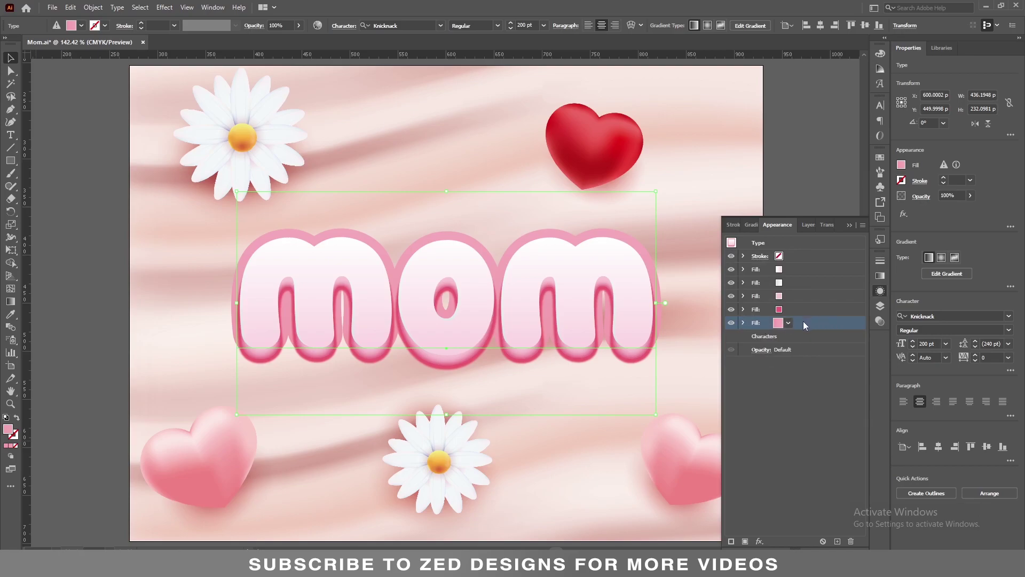
Add a Transform effect to the bottom pink gradient fill, moving it 1 px horizontally and 9 px vertically
click(760, 542)
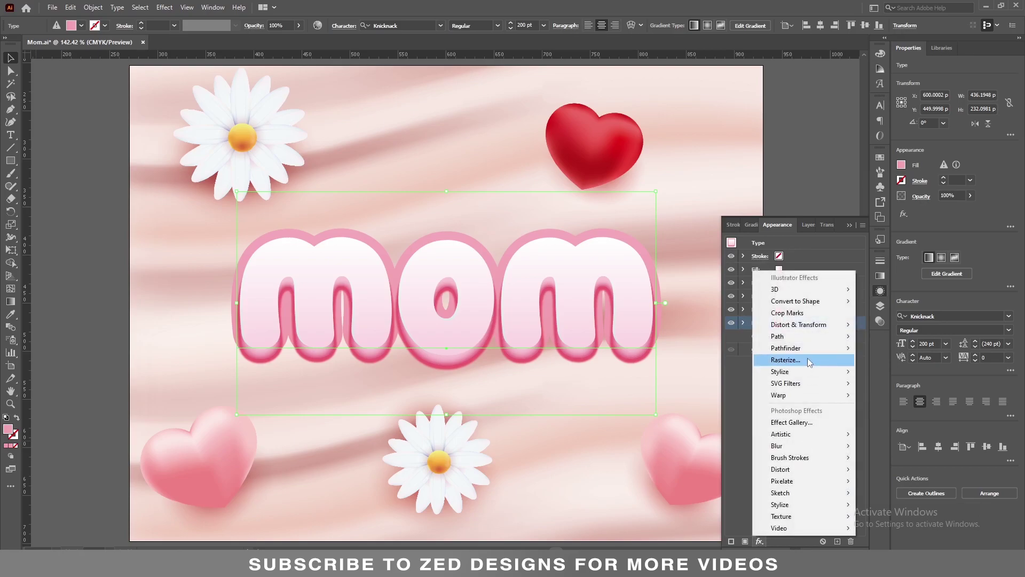
mouse_move(812, 328)
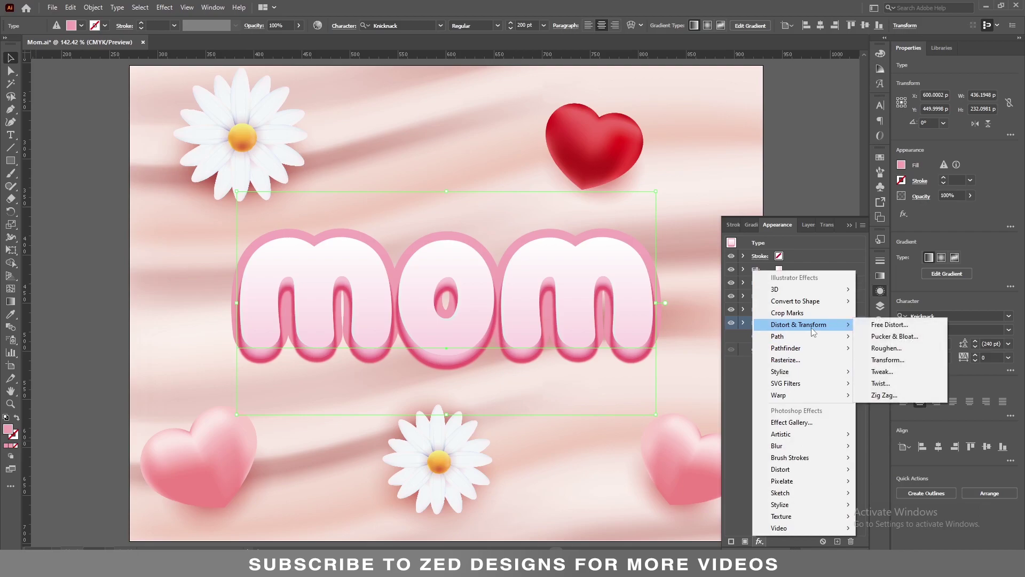
click(877, 360)
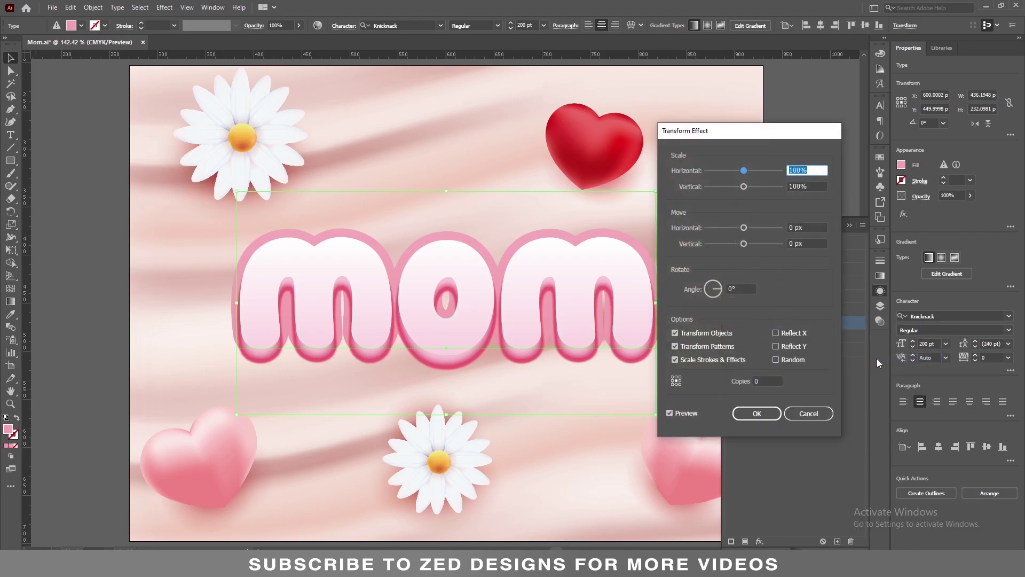
key(Tab)
key(Tab)
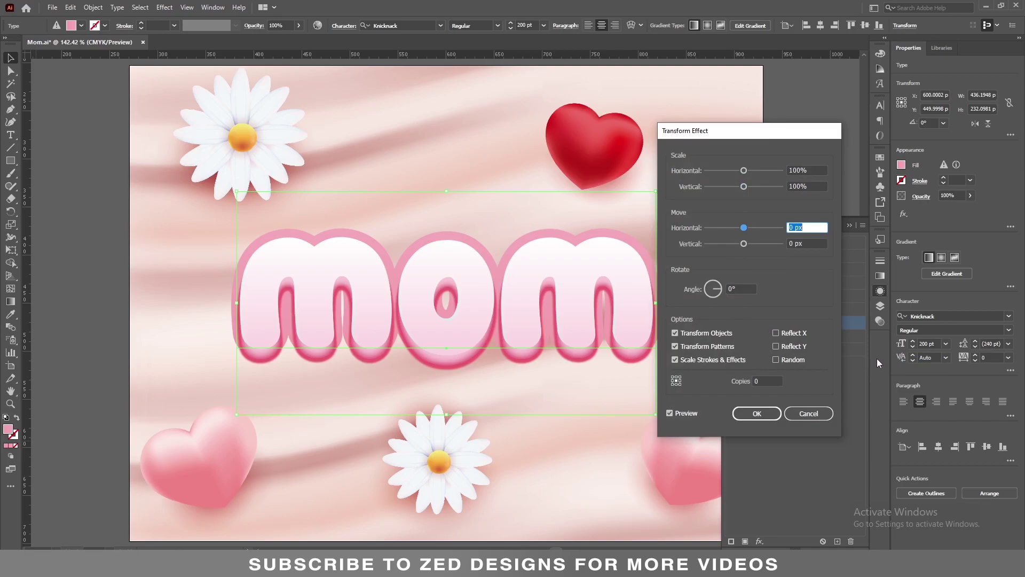
text(1)
key(shift+Tab)
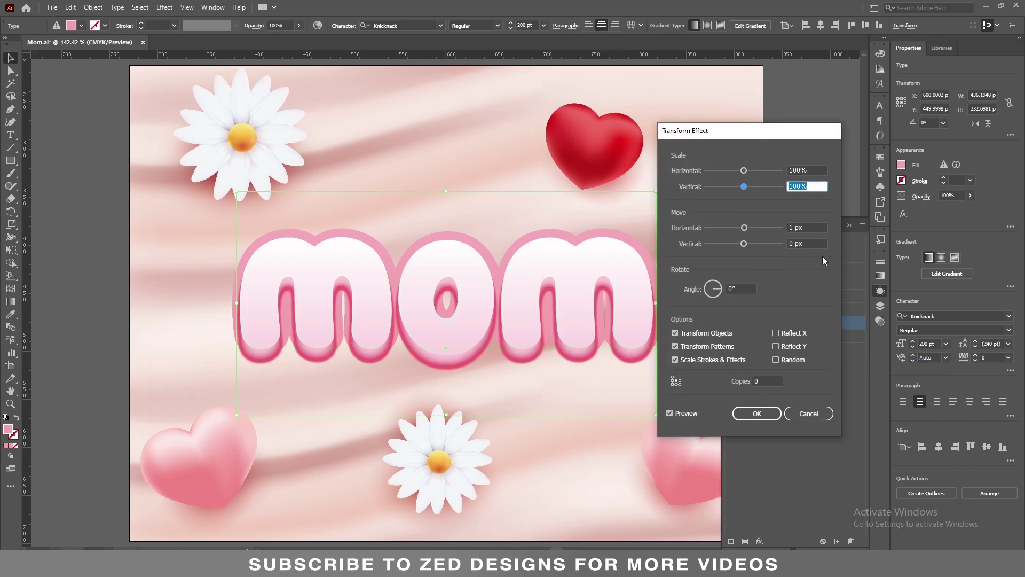
click(780, 246)
key(Tab)
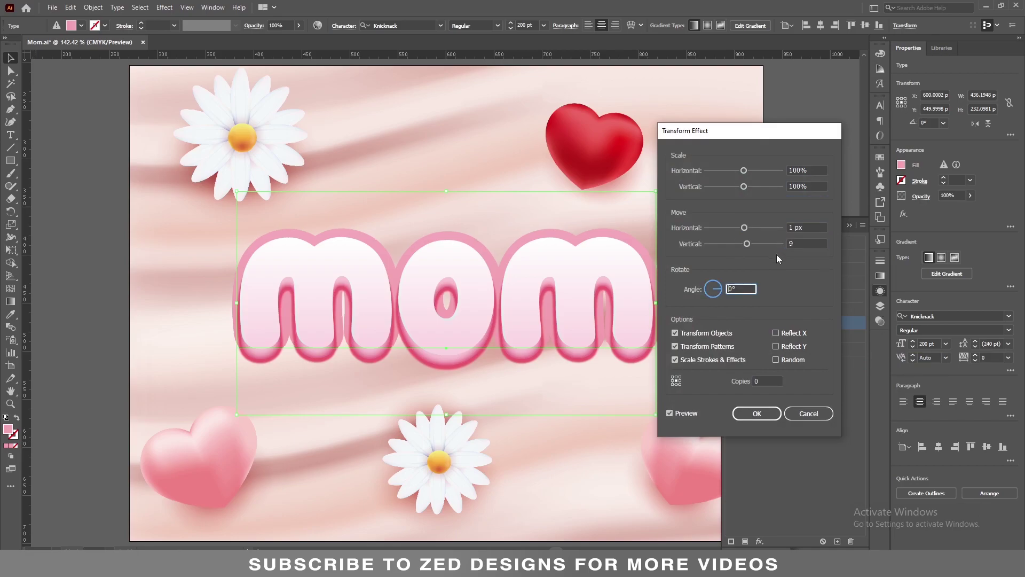
click(757, 415)
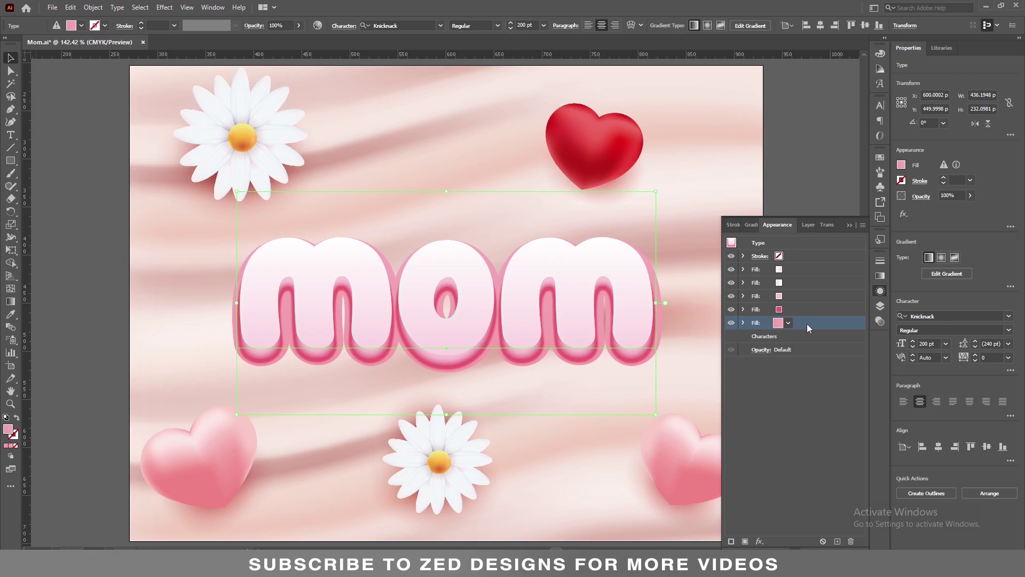
Duplicate the bottom pink gradient fill and set the lowest copy's end colour stop to E5A886
click(838, 542)
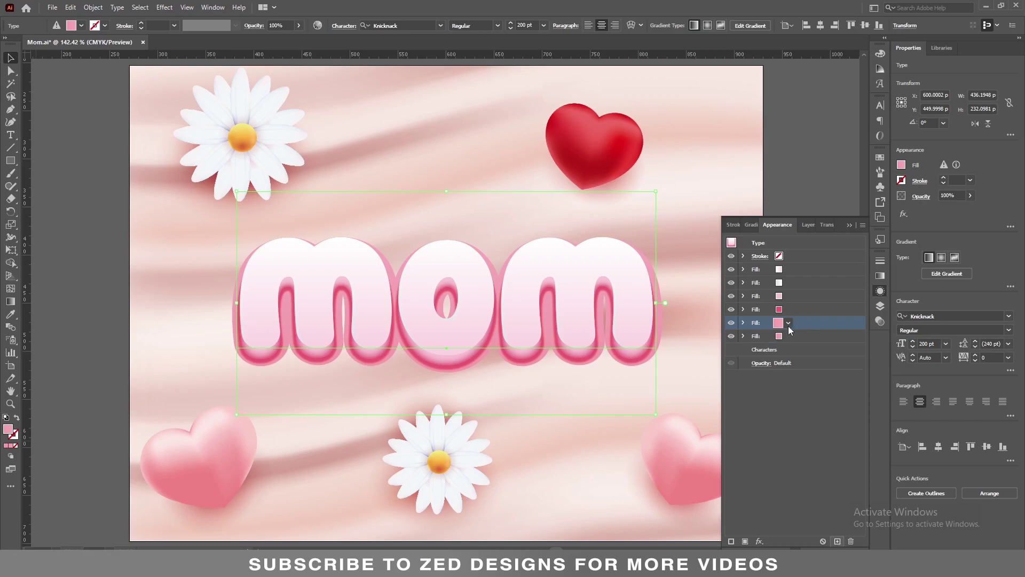
click(765, 338)
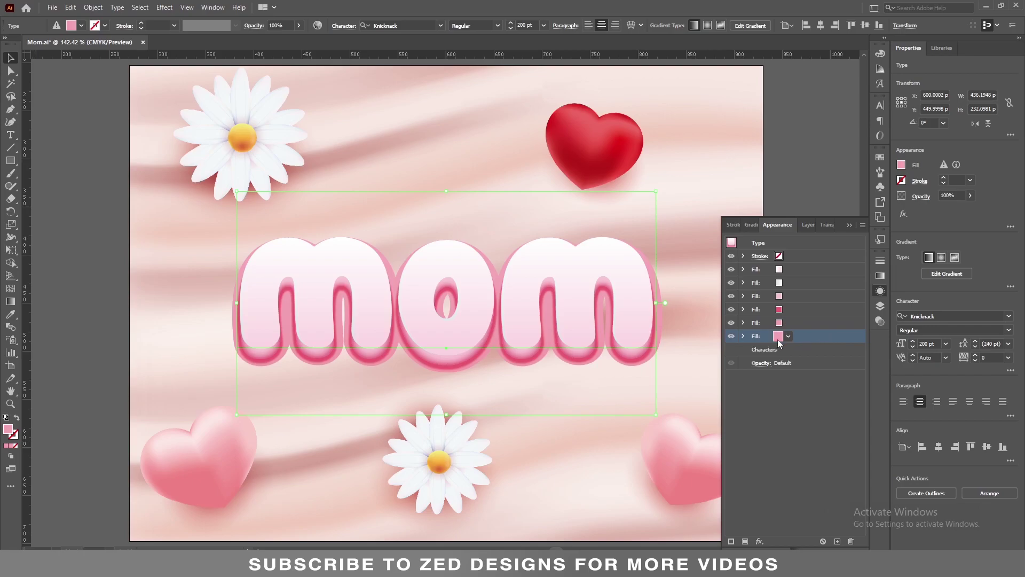
click(881, 276)
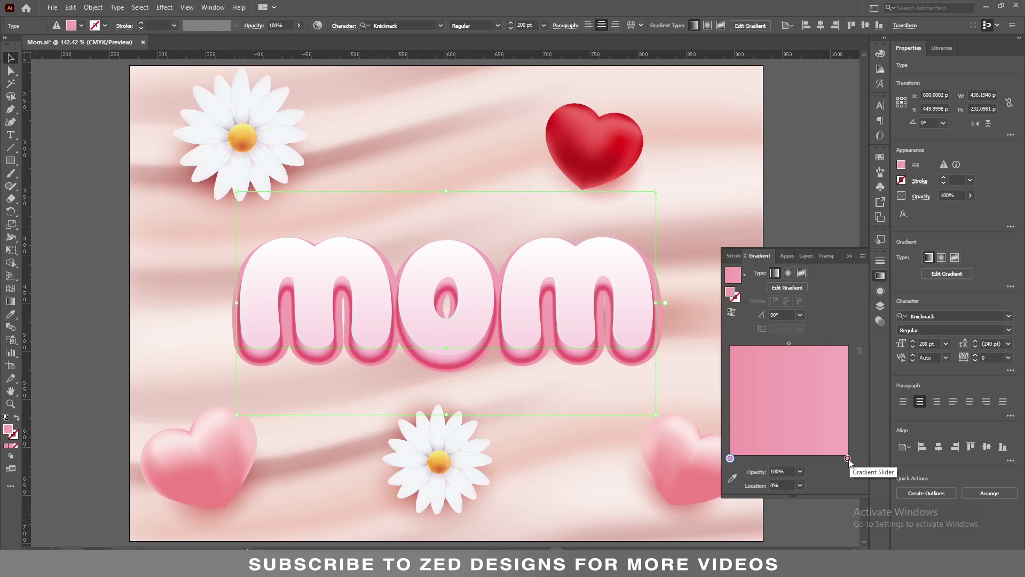
click(849, 459)
double_click(848, 458)
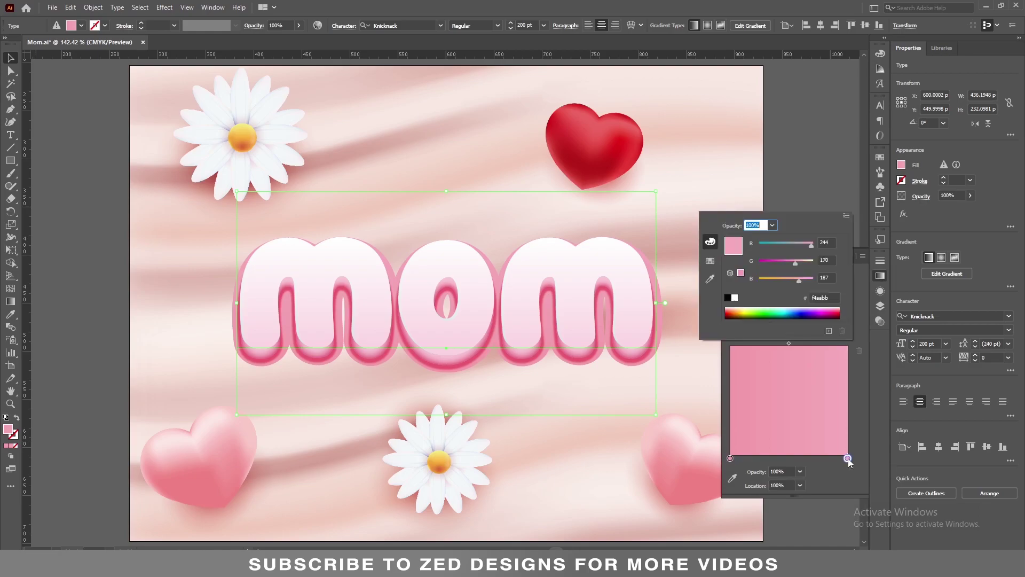
click(836, 297)
text(e5a)
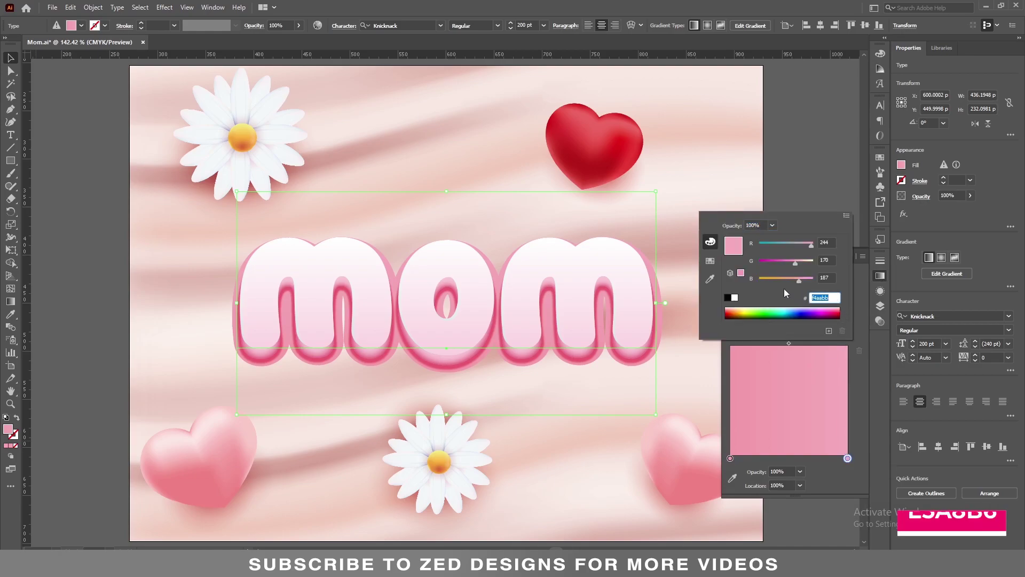
text(8b6)
key(Return)
click(825, 473)
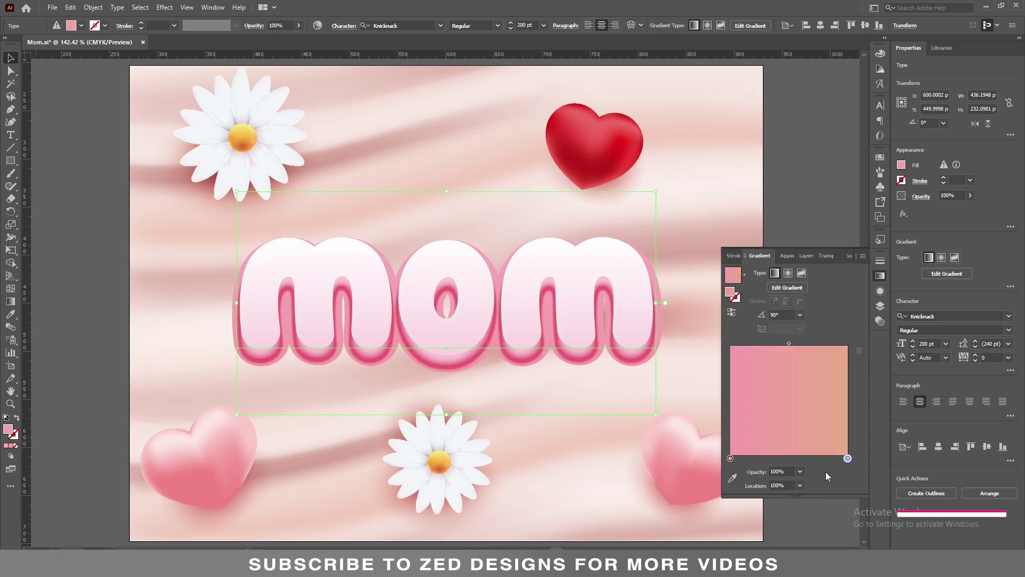
Set the start colour stop of the lowest fill's gradient to FFFFFF and the gradient angle to -90°
click(731, 457)
double_click(731, 457)
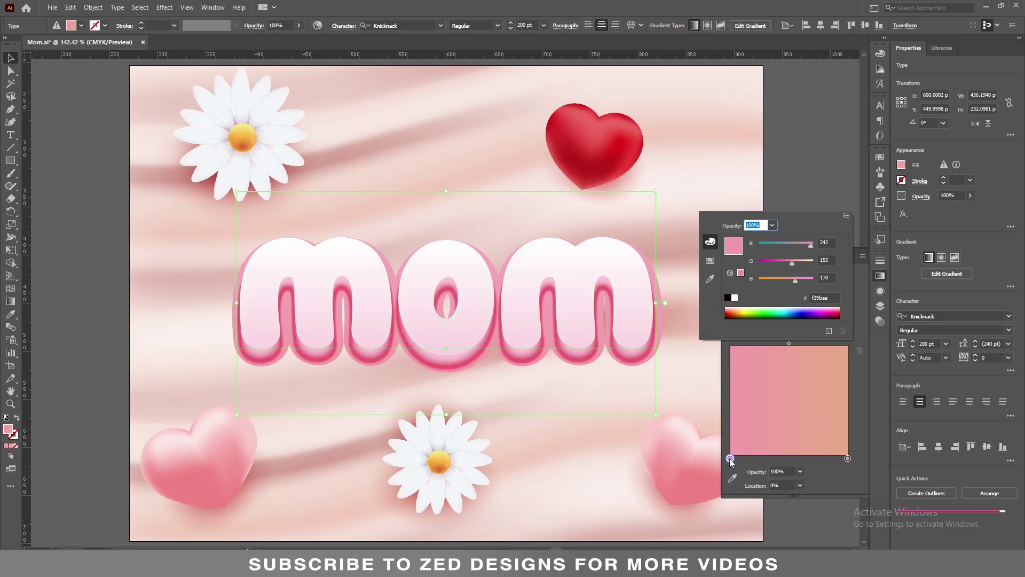
click(829, 297)
double_click(830, 297)
text(ffffff)
key(Tab)
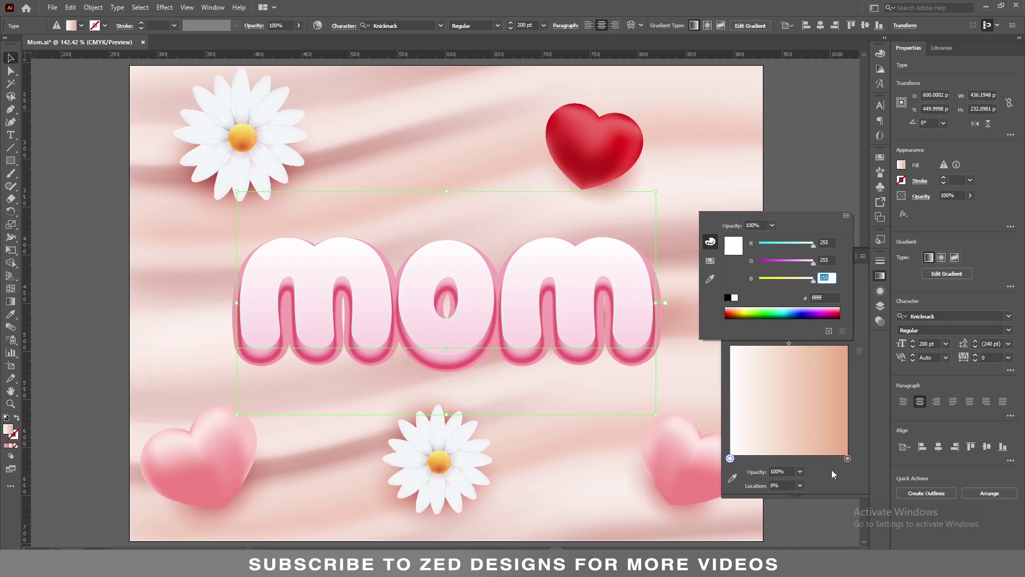
click(832, 469)
click(800, 315)
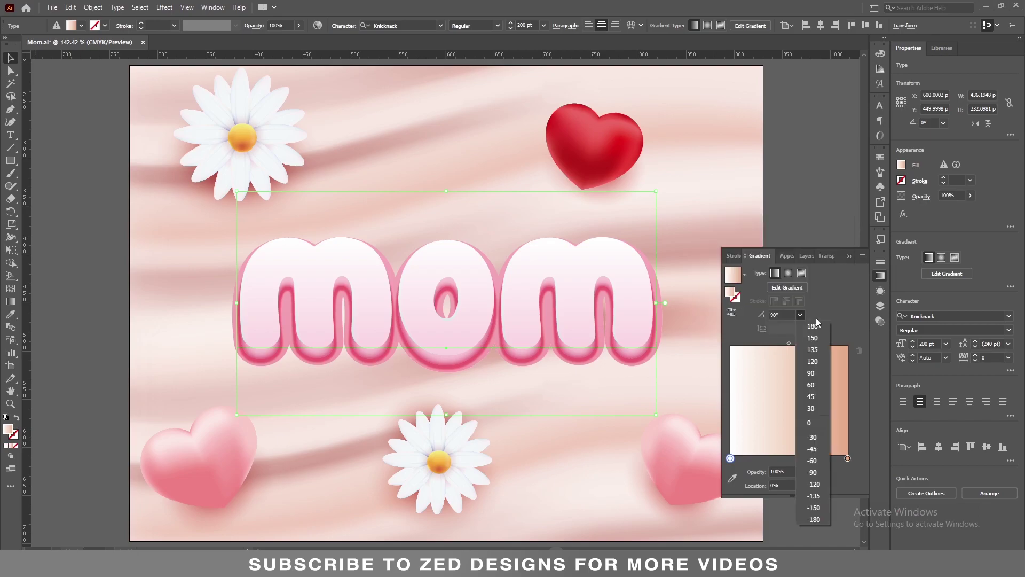
click(812, 473)
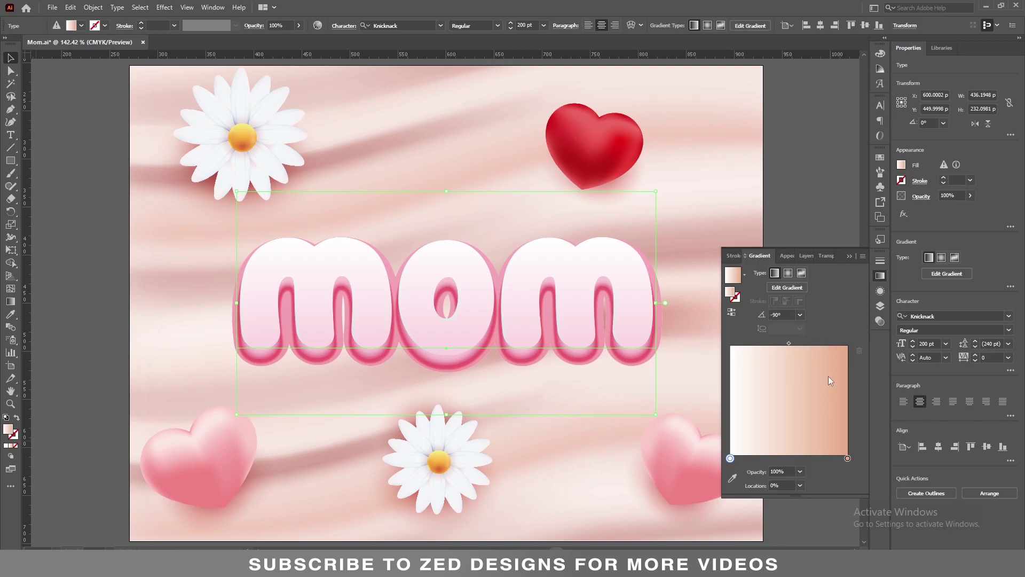
Change the lowest fill's Transform effect to move 0 px horizontally and 8 px vertically
click(881, 292)
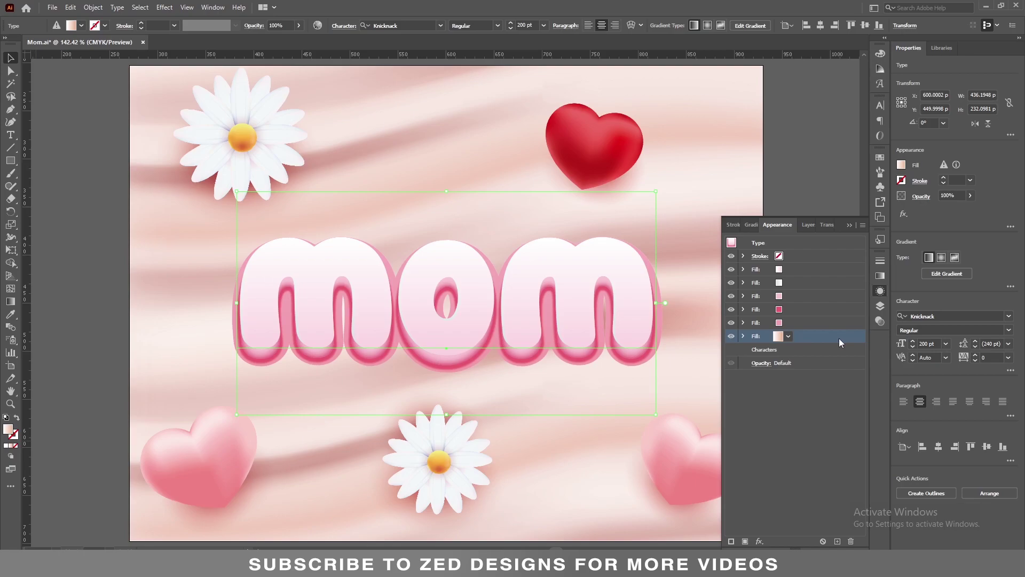
click(744, 337)
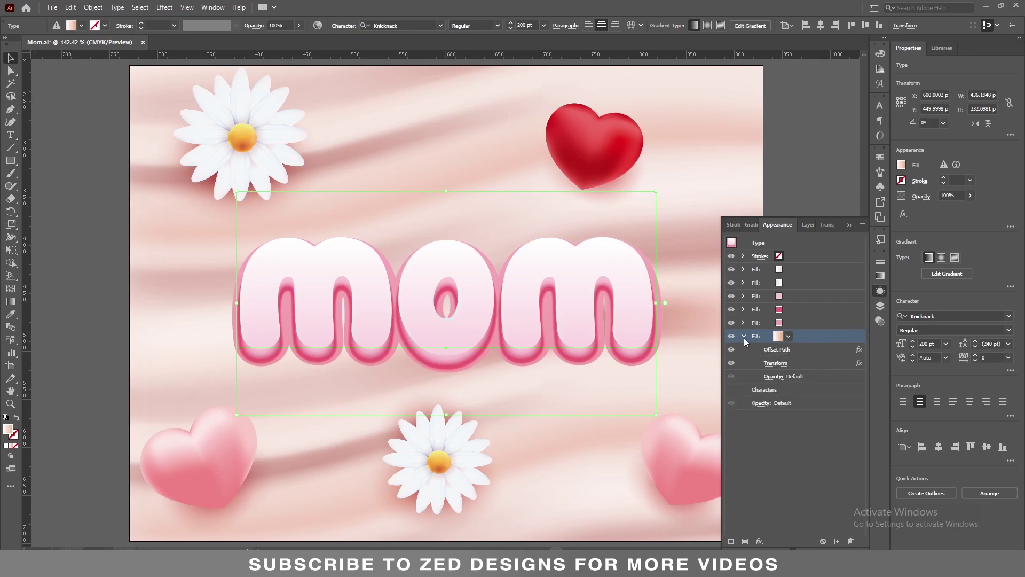
click(772, 364)
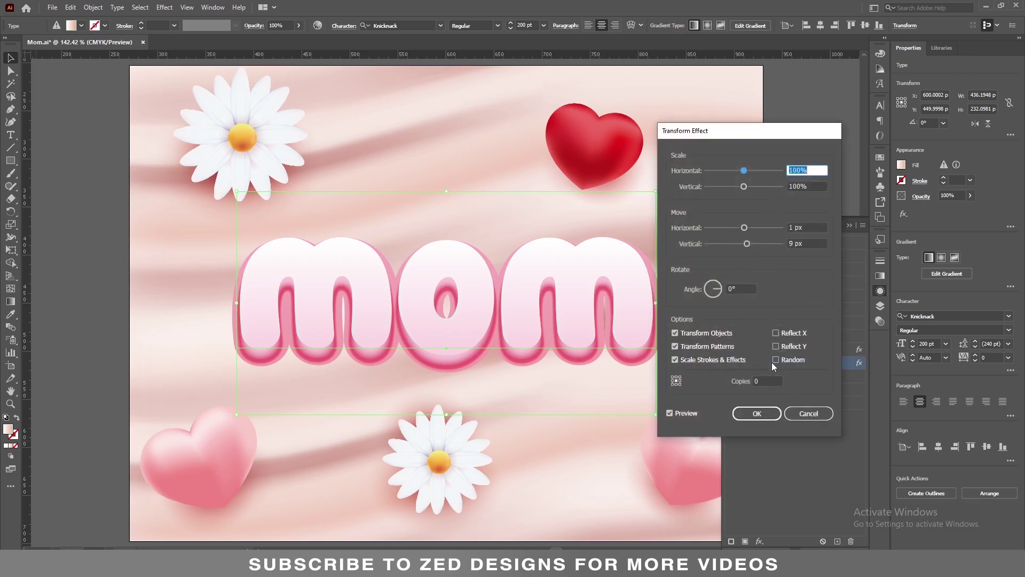
click(814, 227)
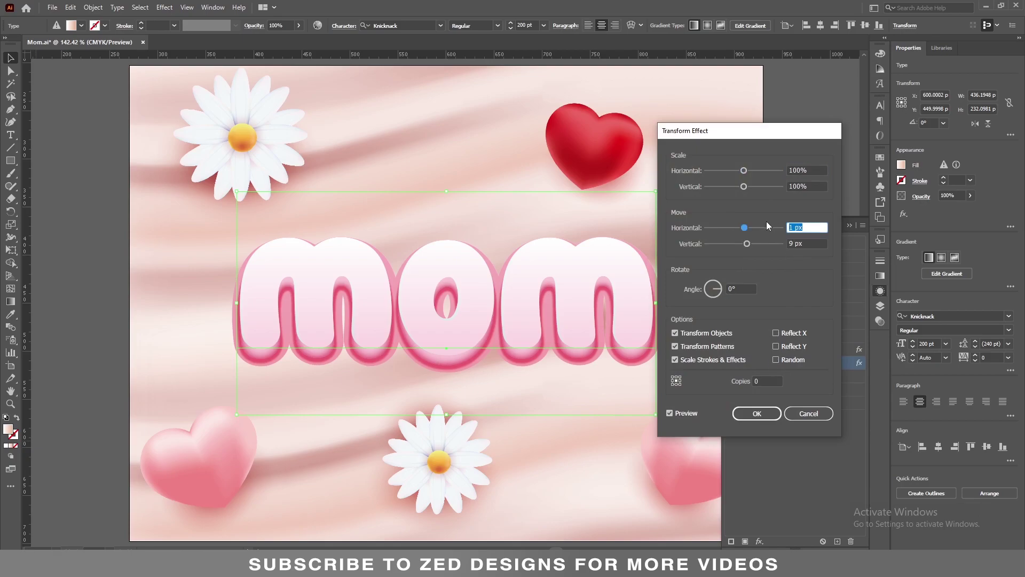
text(0)
key(Tab)
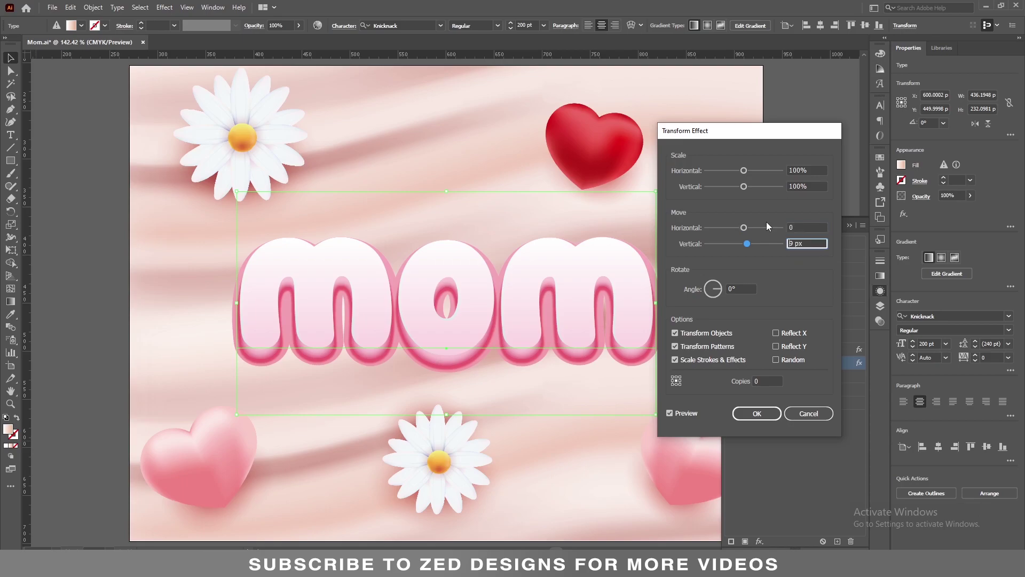
text(8)
key(Tab)
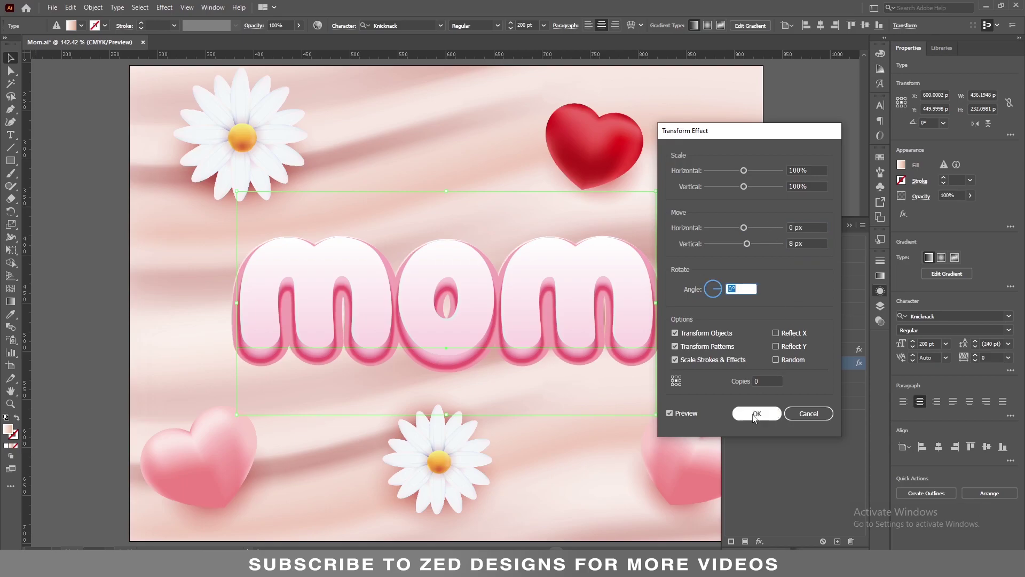
click(756, 415)
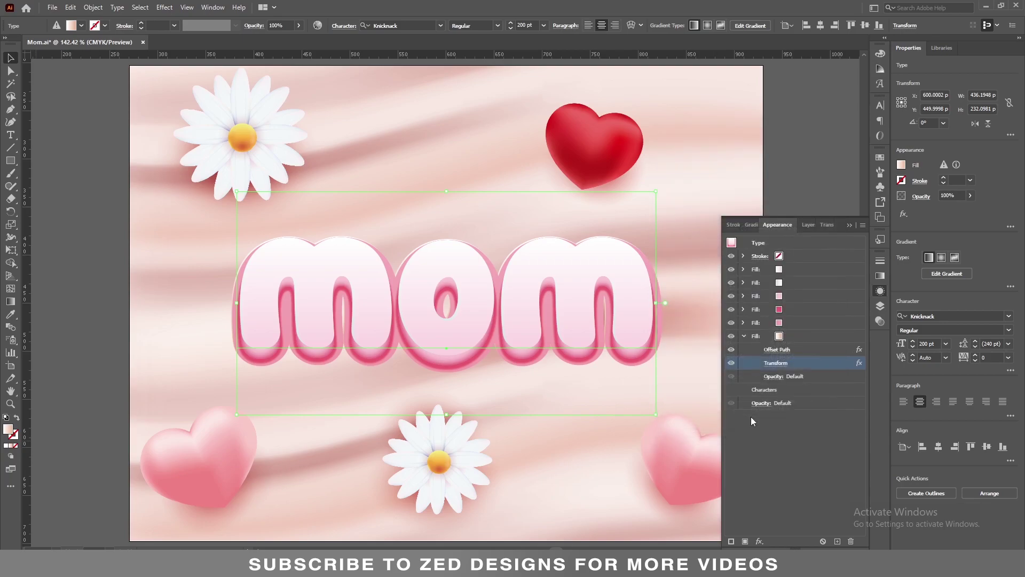
click(743, 336)
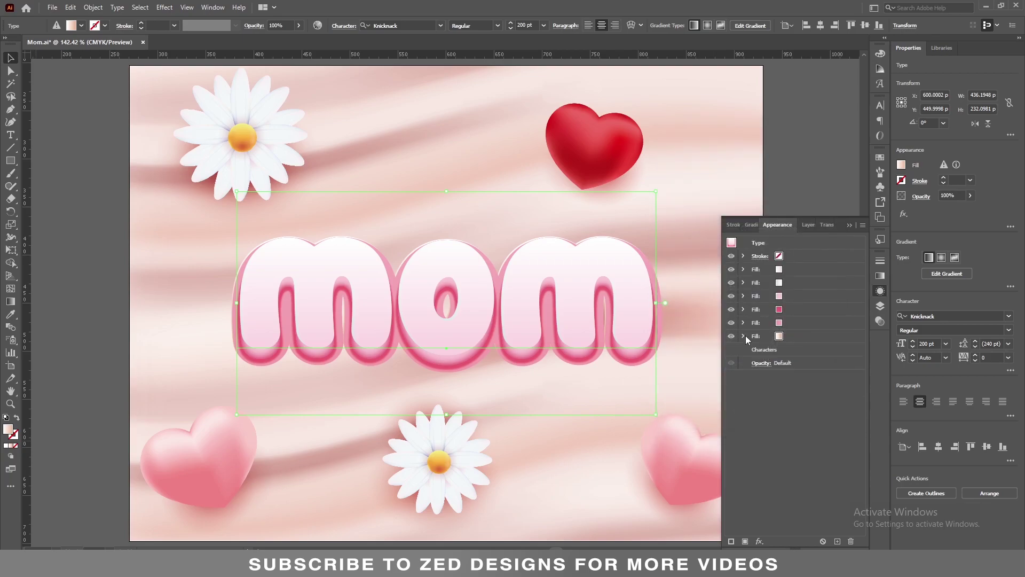
Duplicate the dark pink fill and move the copy below the white-to-tan gradient fill at the end of the stack
click(820, 335)
click(799, 309)
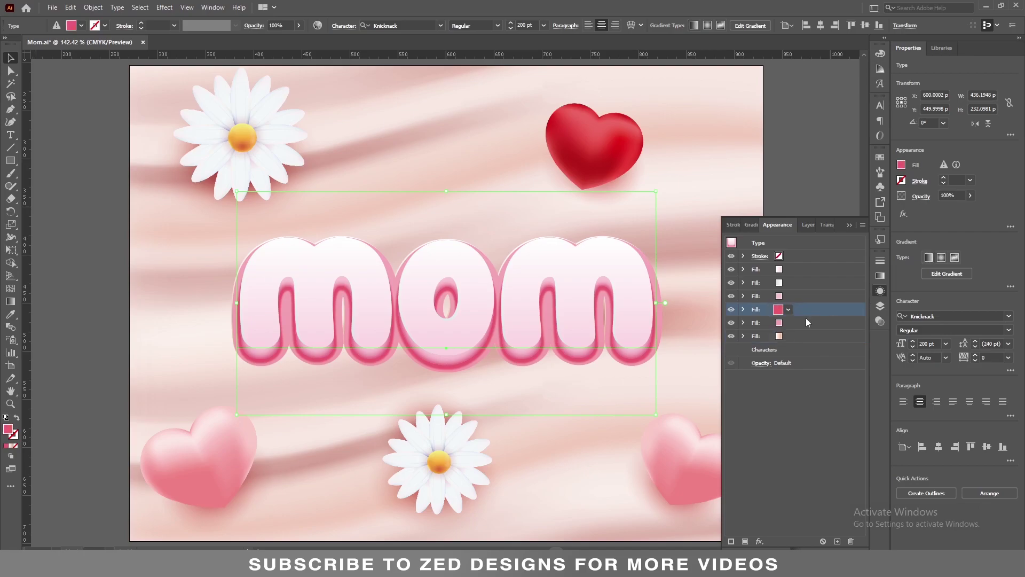
click(838, 540)
drag(803, 308, 795, 354)
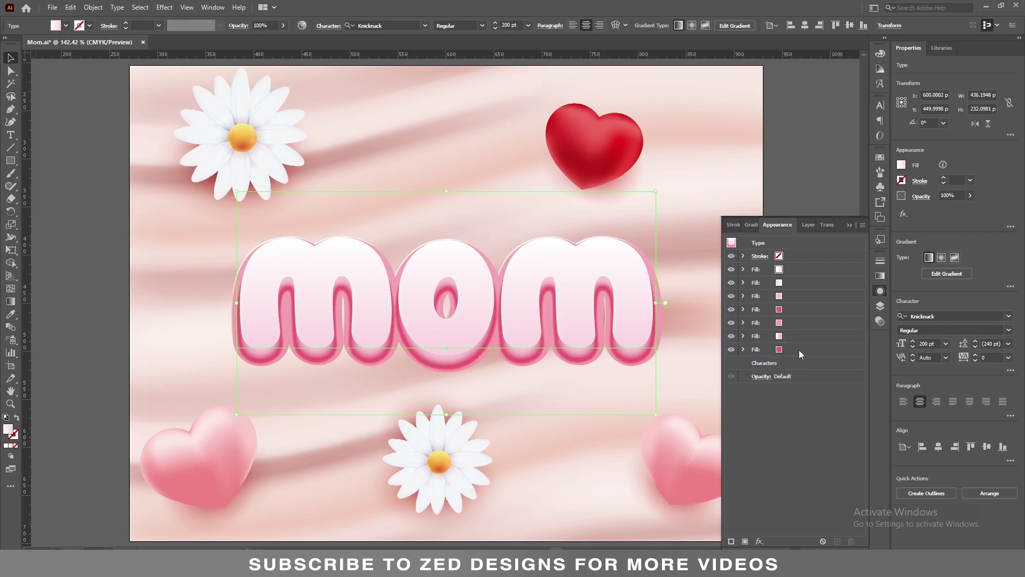
Delete the Transform effect from the dark pink fill at the end of the stack
click(799, 350)
click(743, 350)
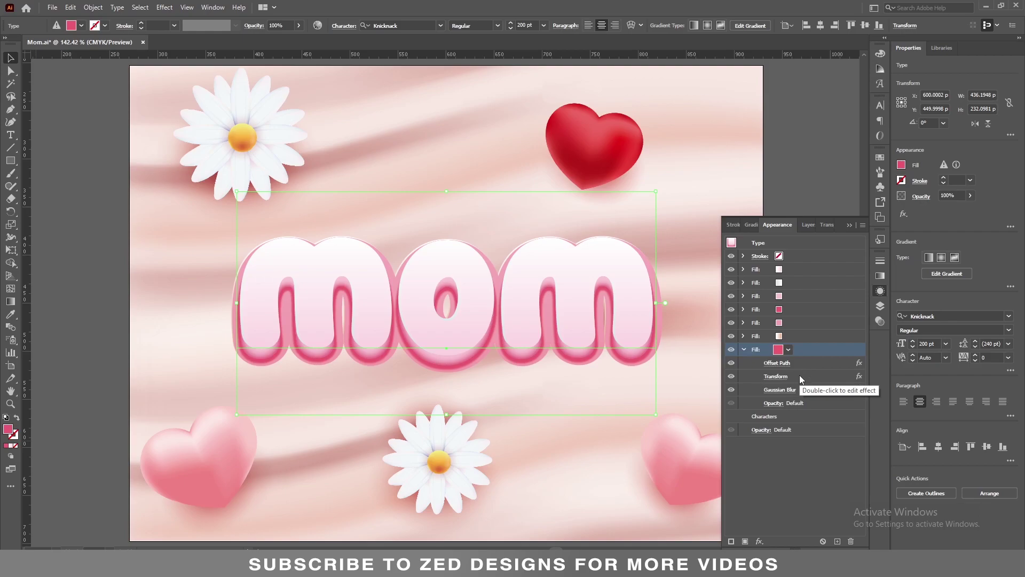
click(799, 375)
click(851, 541)
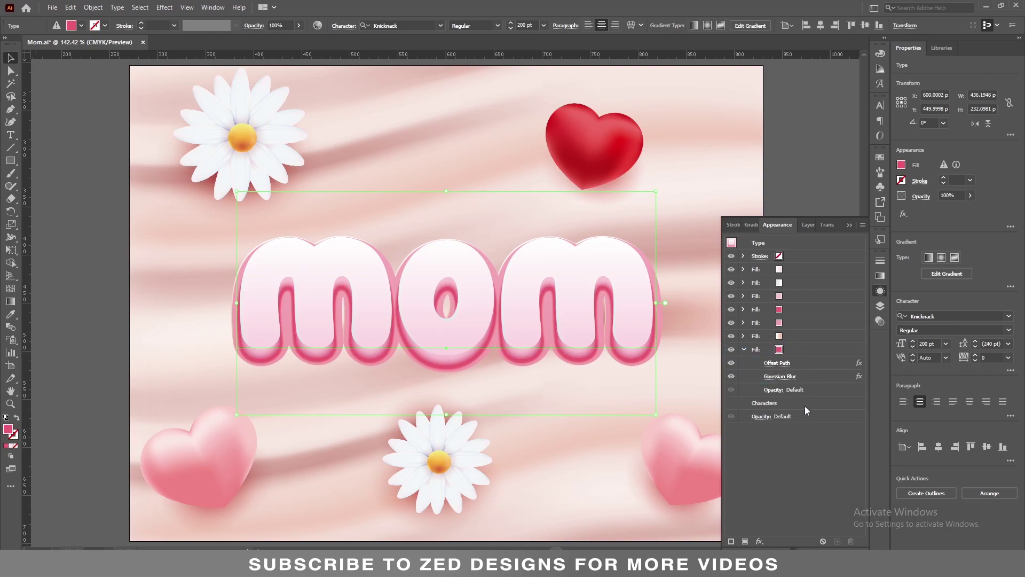
Set the colour of the lowest dark pink fill to FF7196
click(803, 352)
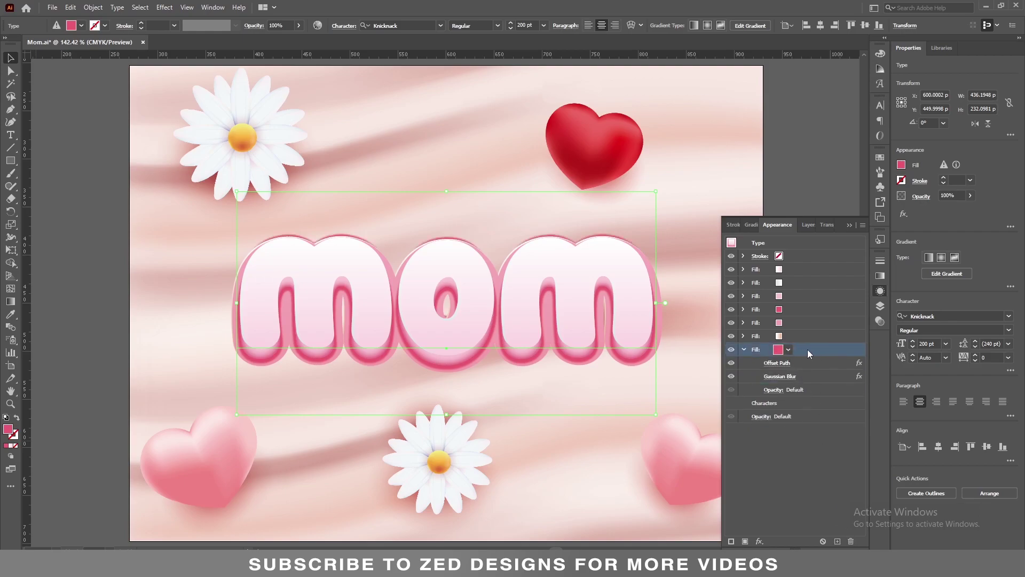
double_click(8, 429)
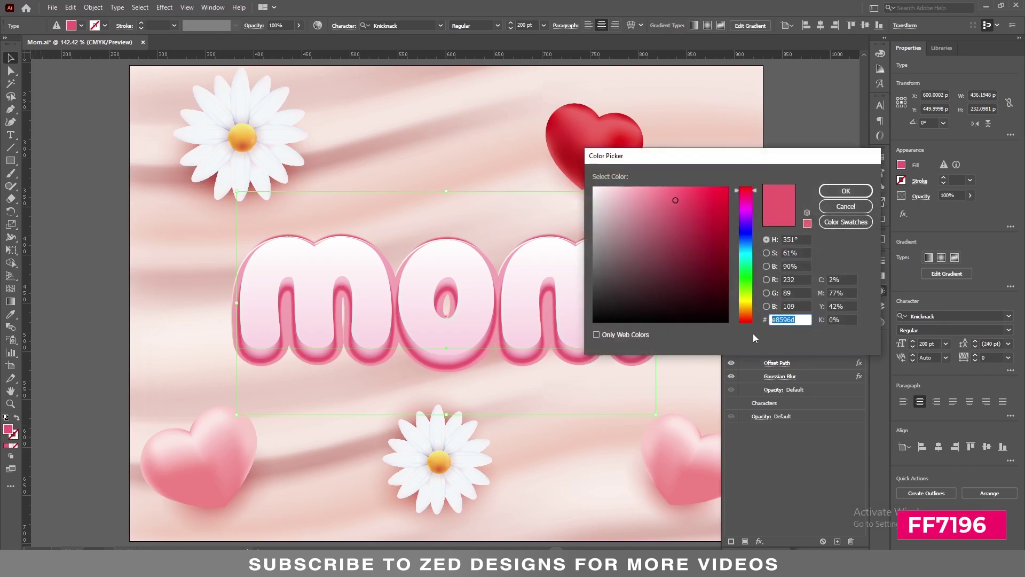
text(ff7196)
key(Tab)
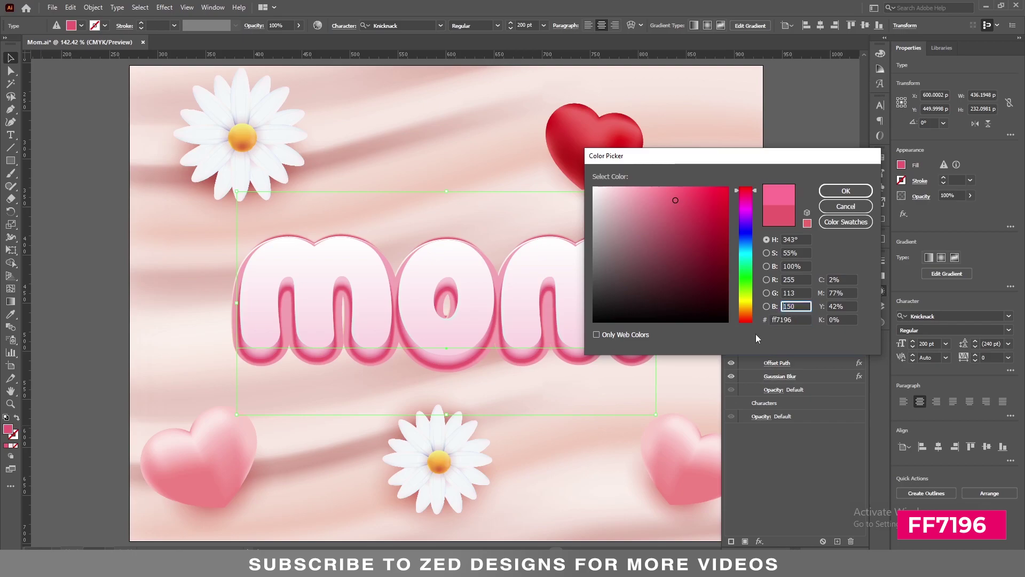
click(843, 191)
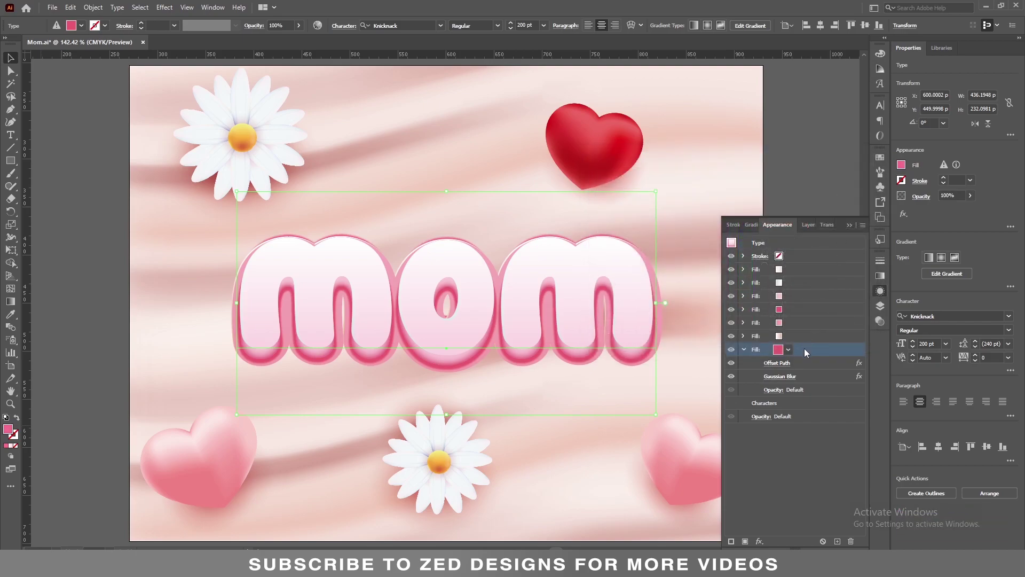
Set the lowest dark pink fill's Offset Path effect to 13 px
click(803, 365)
click(777, 363)
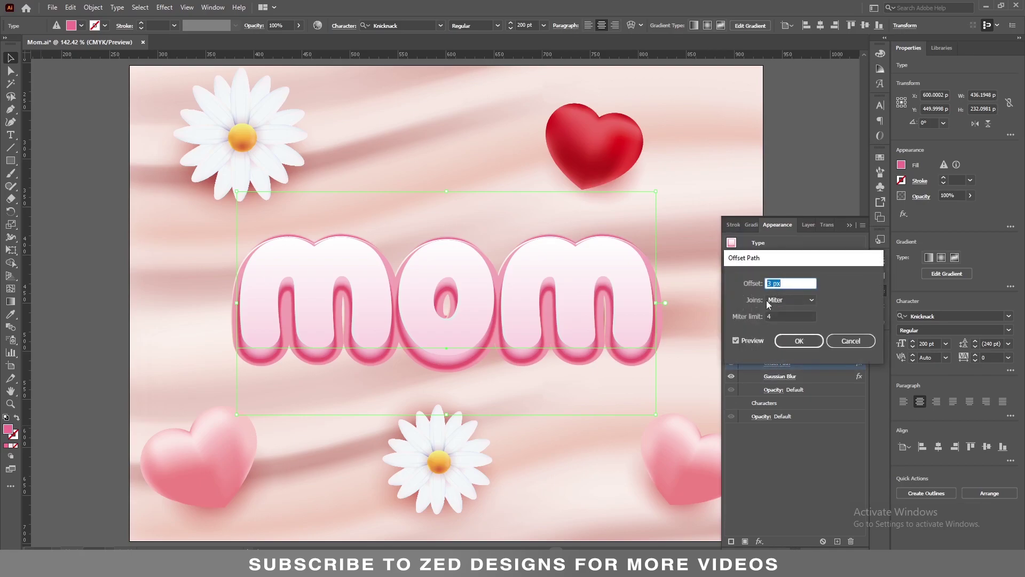
text(13)
key(Tab)
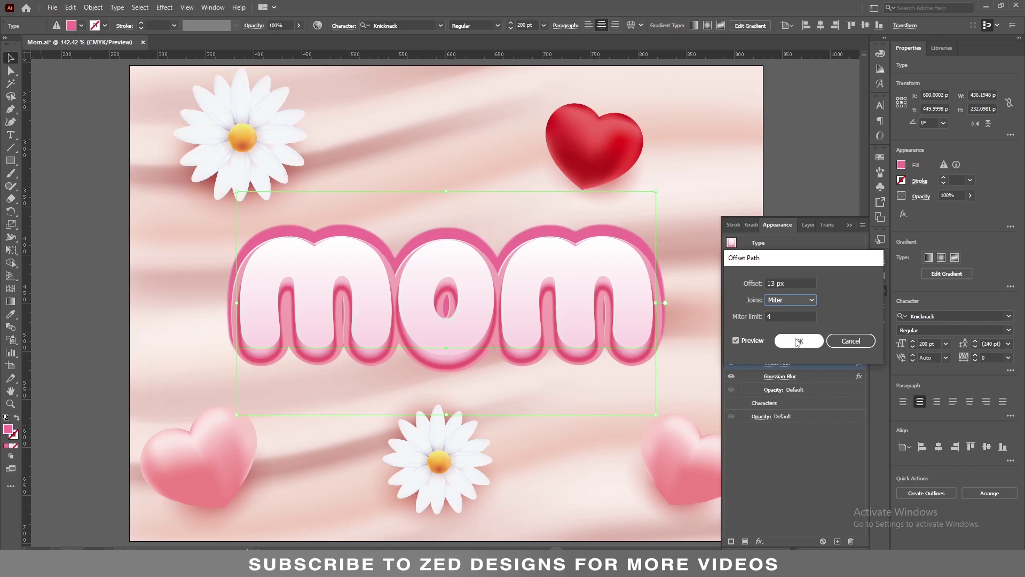
click(799, 342)
Delete the Gaussian Blur effect from the lowest dark pink fill and collapse that fill's entry
click(814, 377)
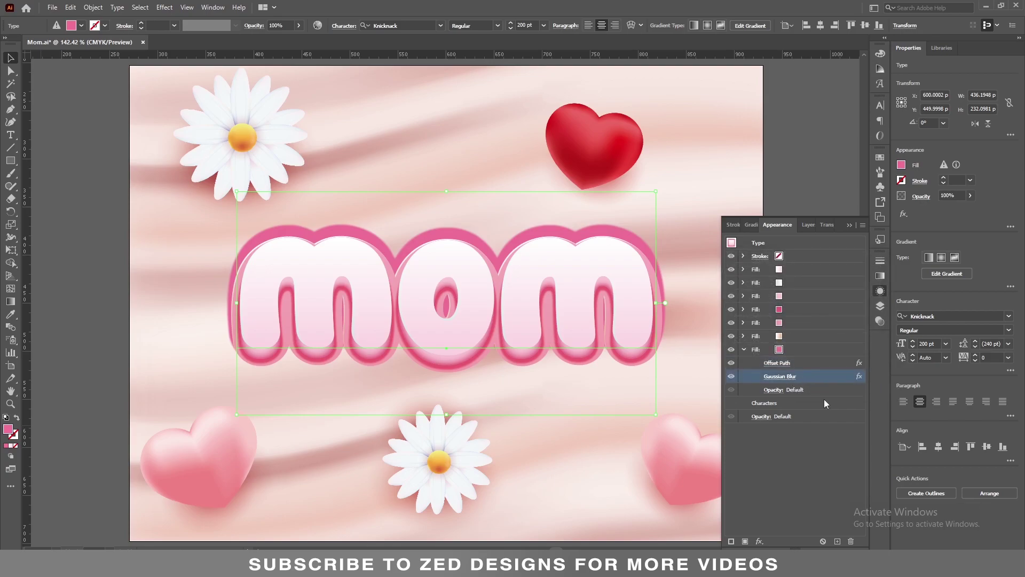
click(853, 541)
click(806, 350)
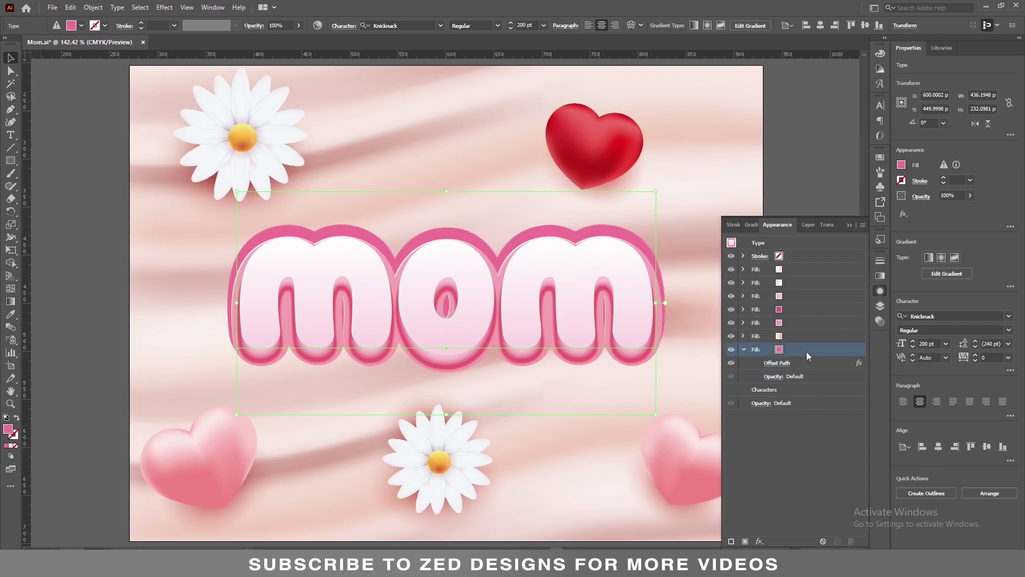
click(744, 350)
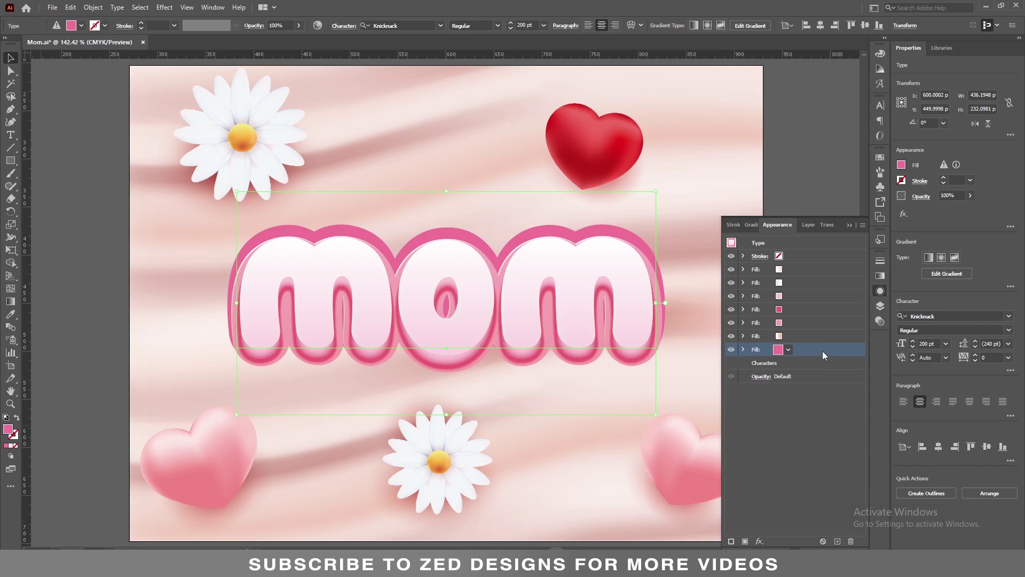
Add a Transform effect to the lowest dark pink fill, moving it 0.8 px horizontally and 9 px vertically
click(760, 542)
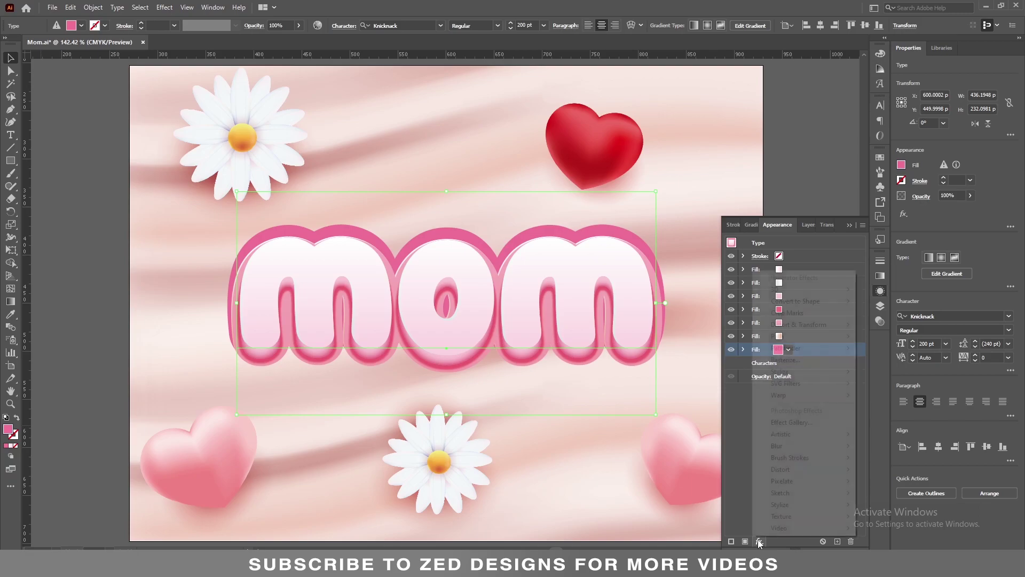
mouse_move(834, 330)
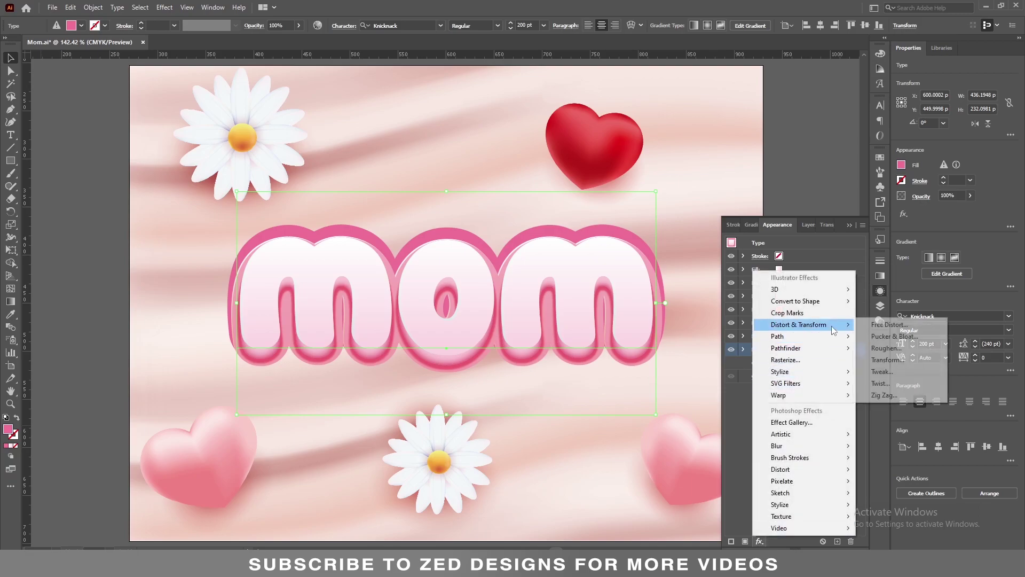
click(887, 359)
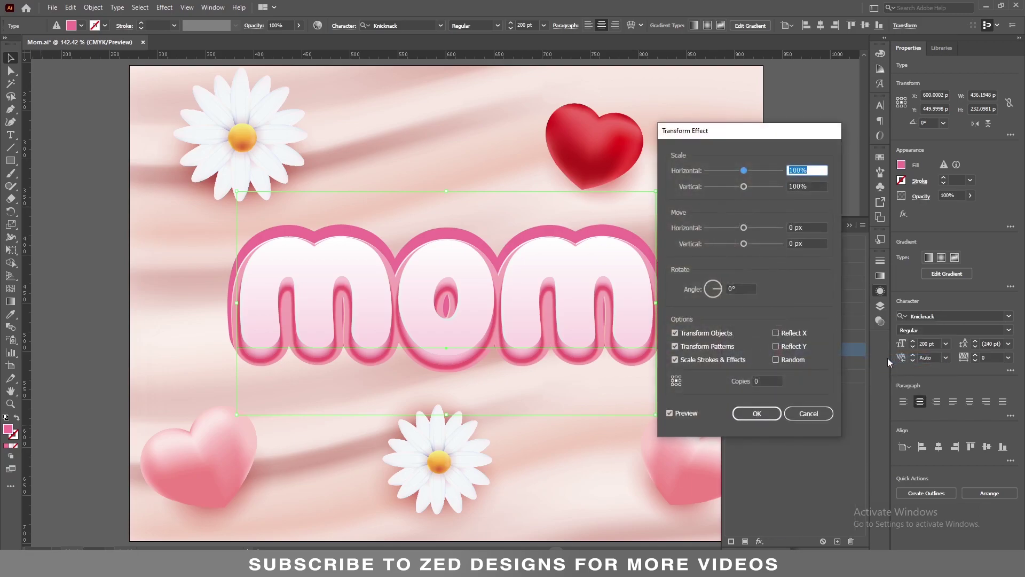
click(801, 227)
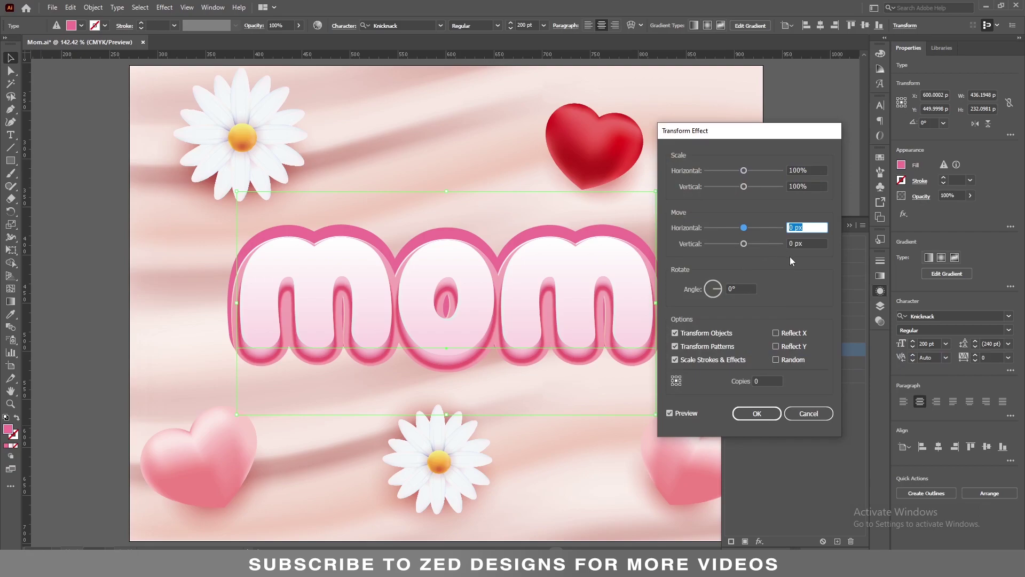
text(0.8)
key(Tab)
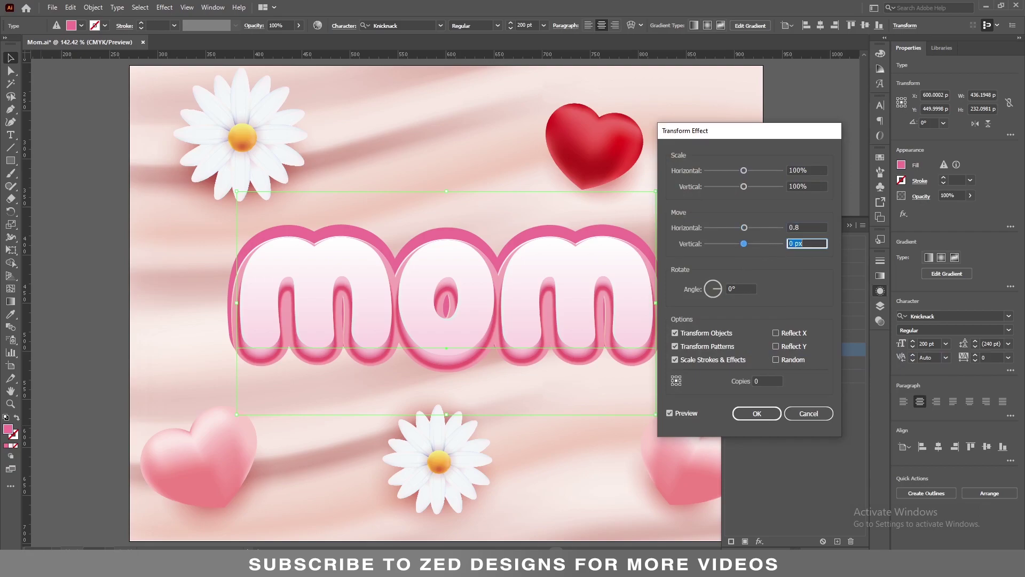
text(9)
key(Tab)
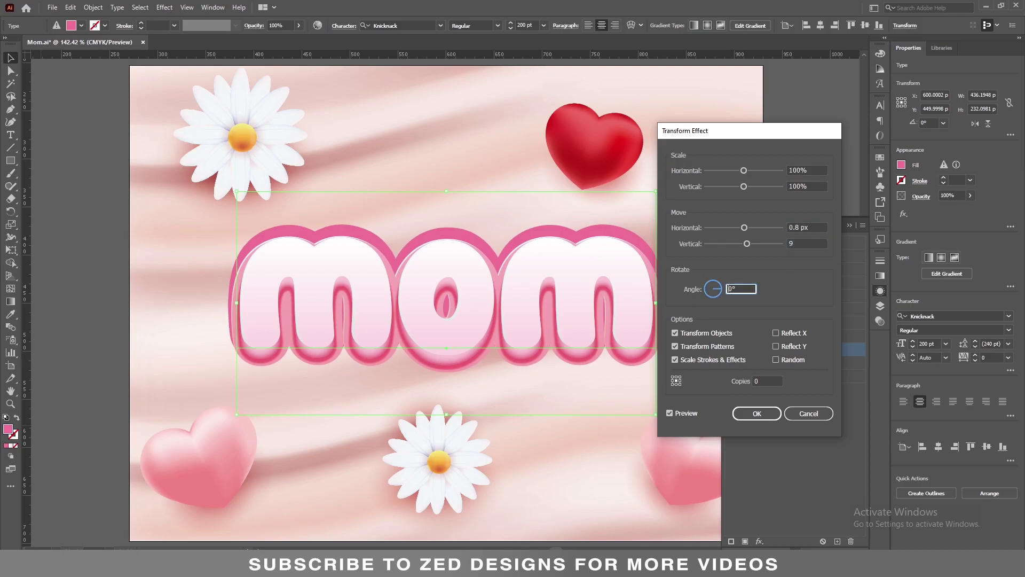
click(756, 414)
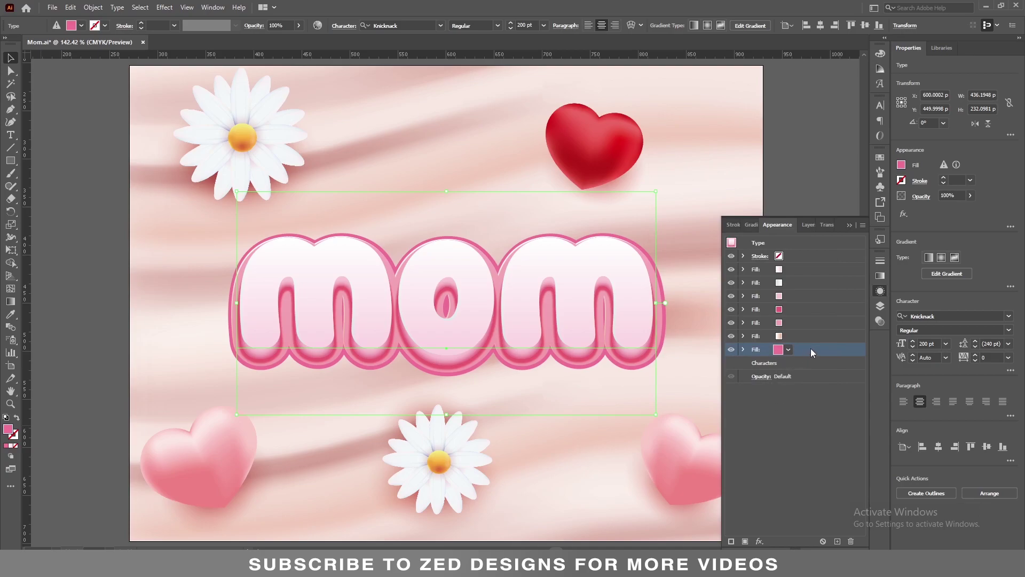
Duplicate the lowest dark pink fill and choose the White, Black gradient preset for the bottom copy
click(837, 541)
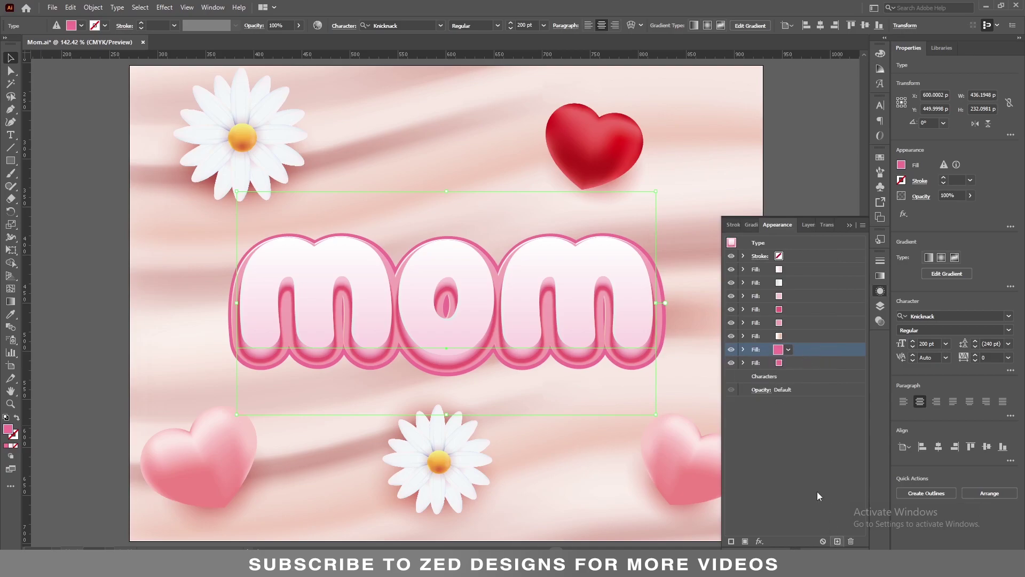
click(791, 363)
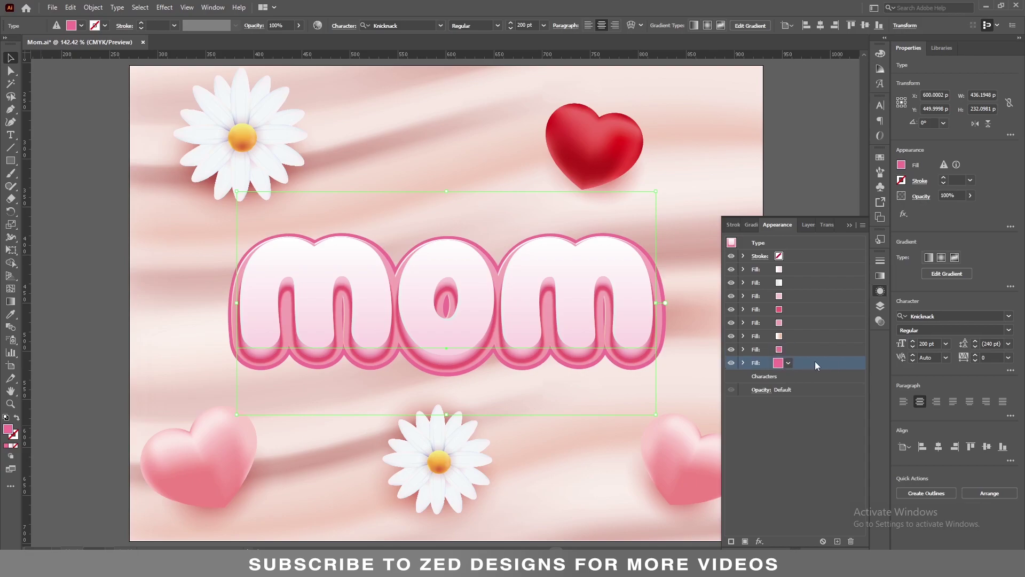
click(881, 275)
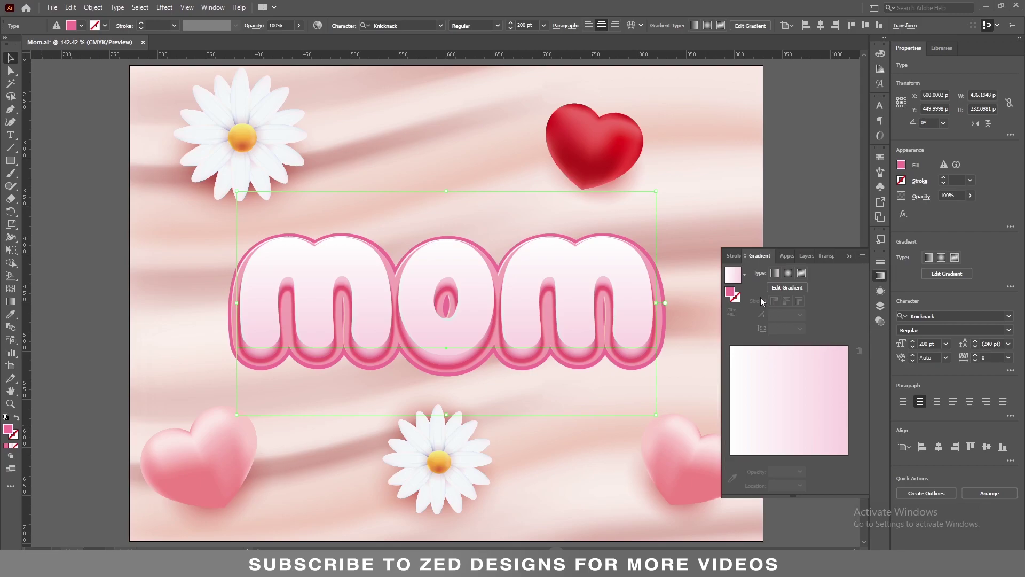
click(744, 275)
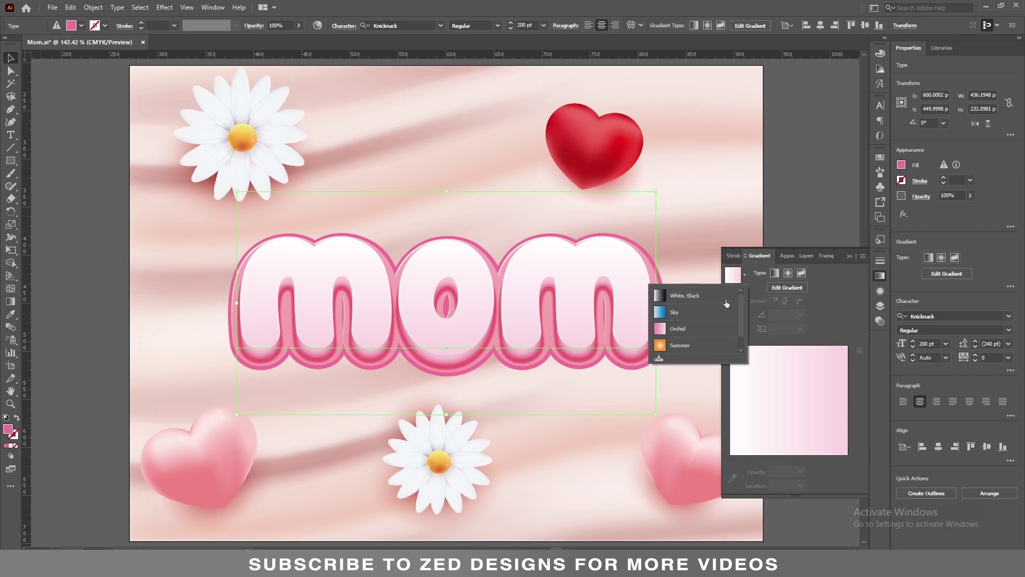
click(726, 295)
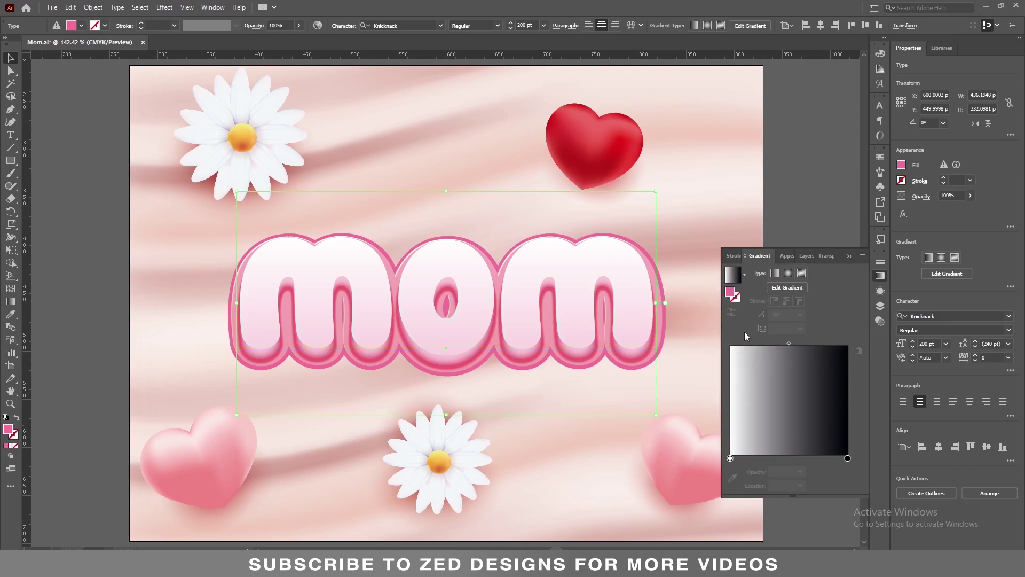
Set the bottom fill's black gradient stop to colour FC7782 at location 83%
click(847, 458)
double_click(848, 458)
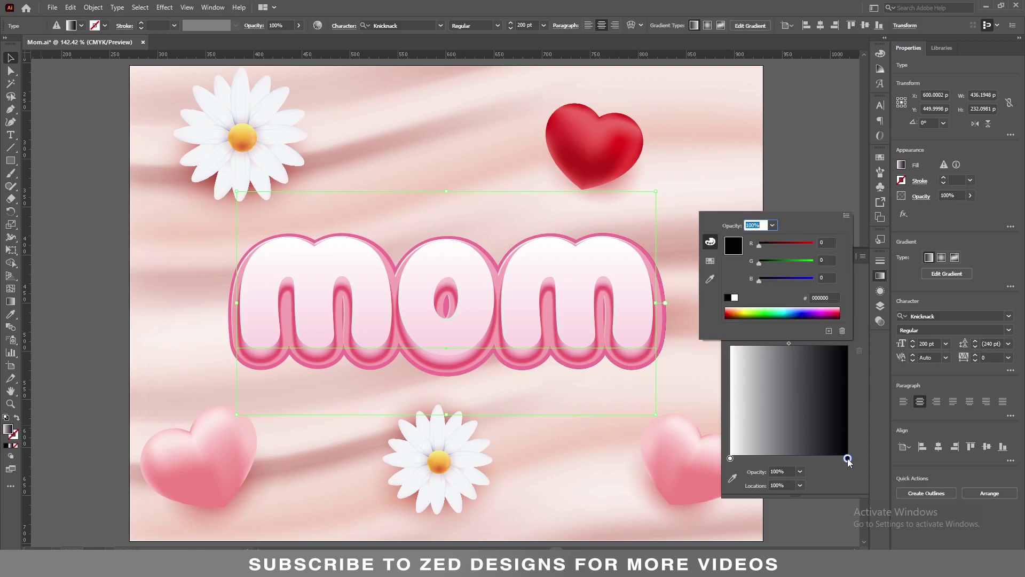
click(827, 298)
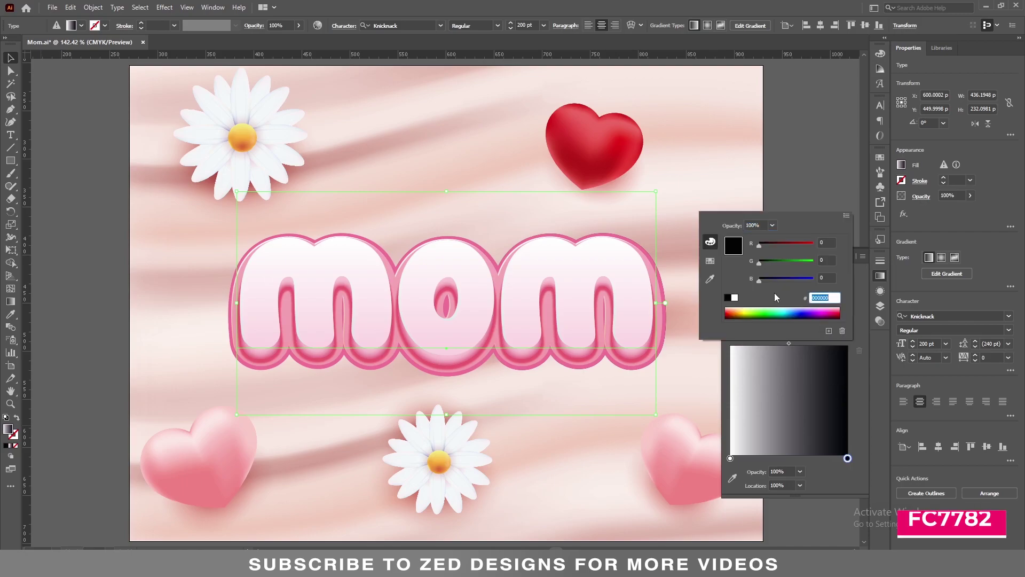
text(fc7782)
key(Tab)
click(829, 472)
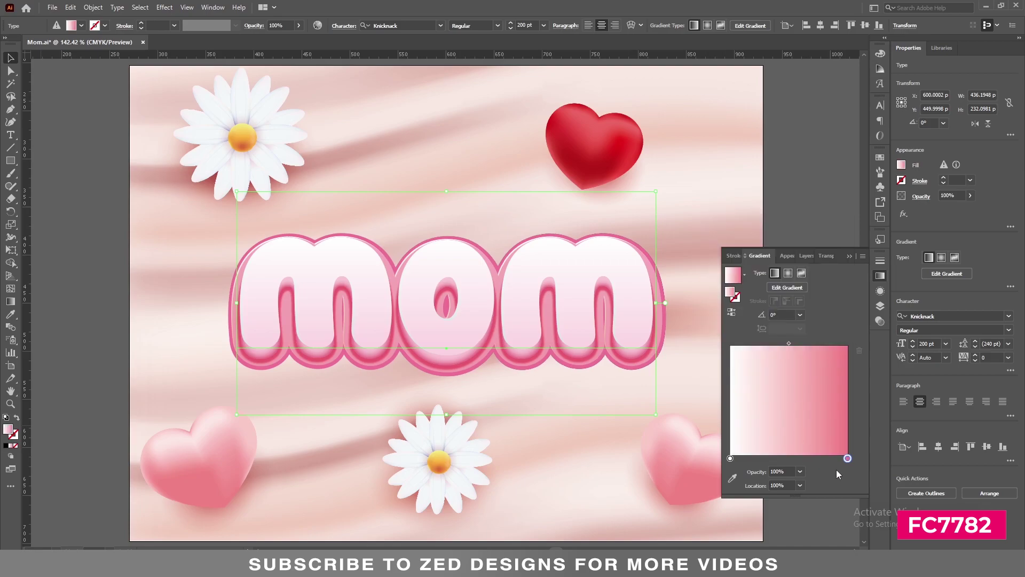
click(781, 484)
text(83)
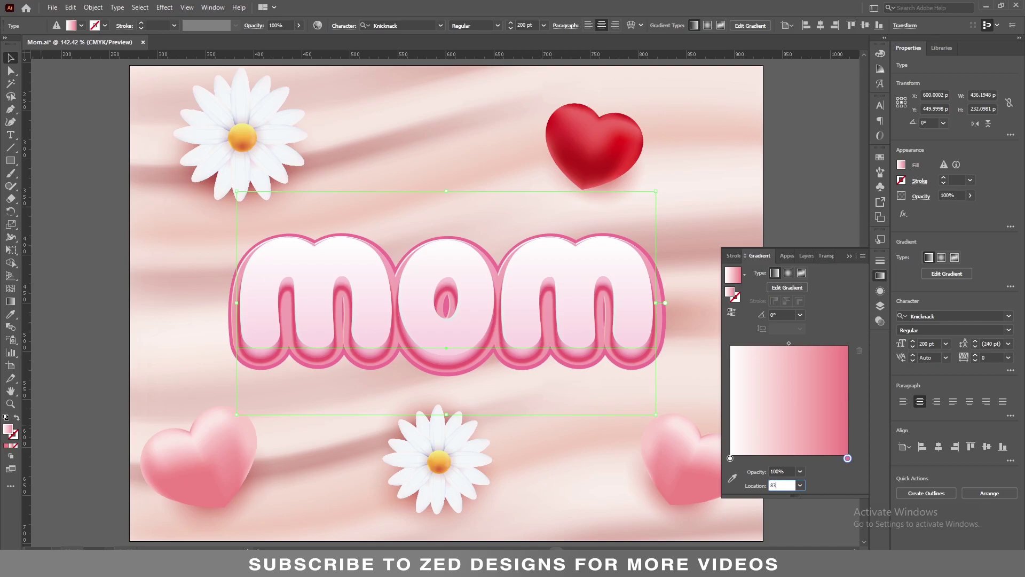
key(Tab)
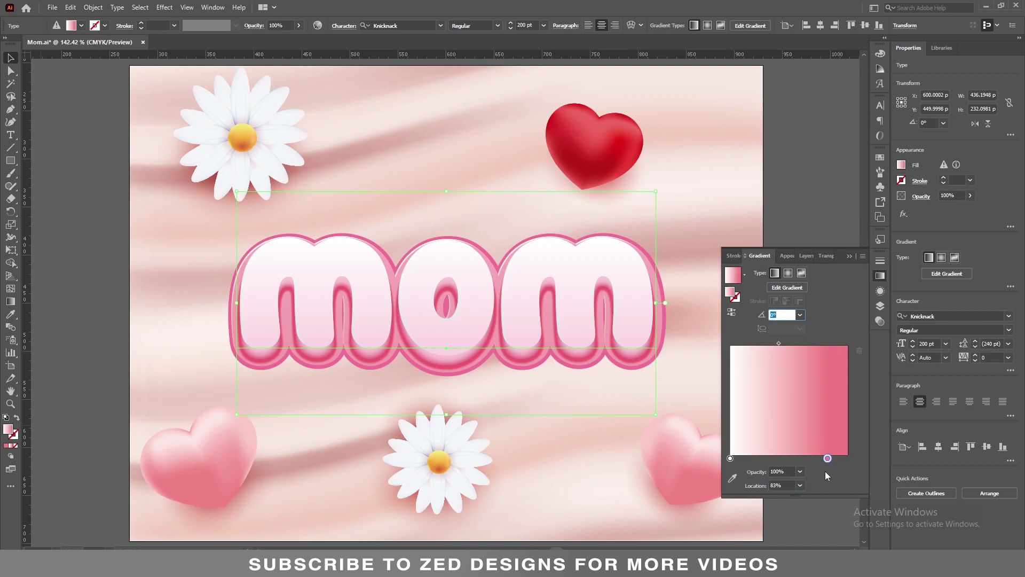
Add a gradient stop at location 55% of the bottom fill's gradient and colour it FF938F
click(800, 459)
click(782, 486)
text(55)
key(Return)
click(795, 458)
double_click(795, 459)
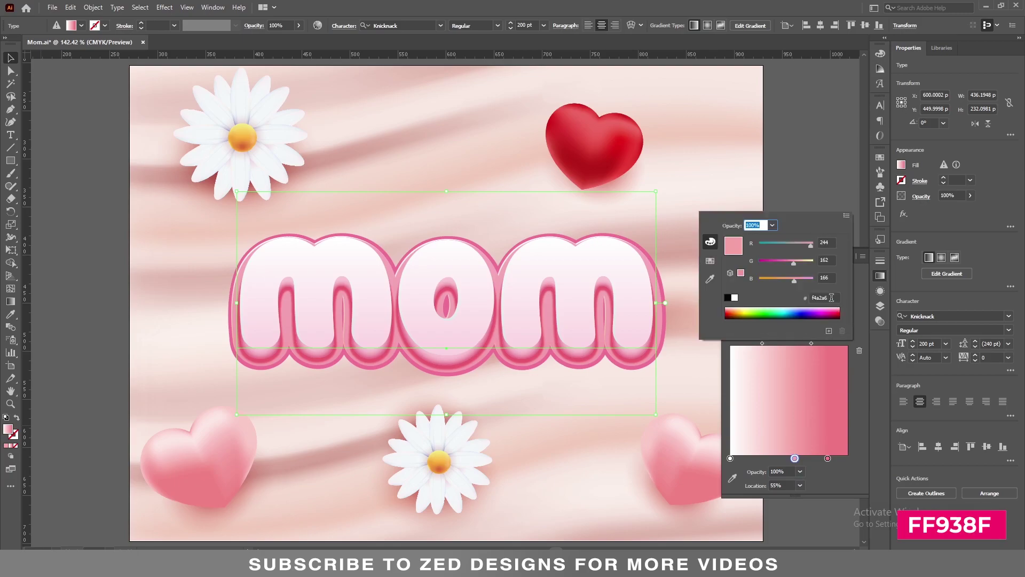
text(f)
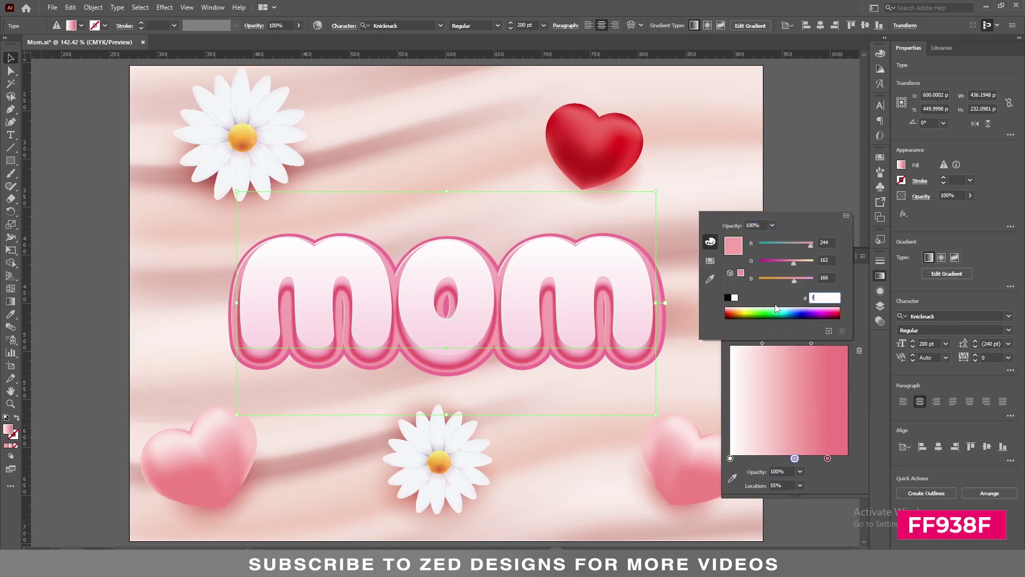
text(f938f)
key(Tab)
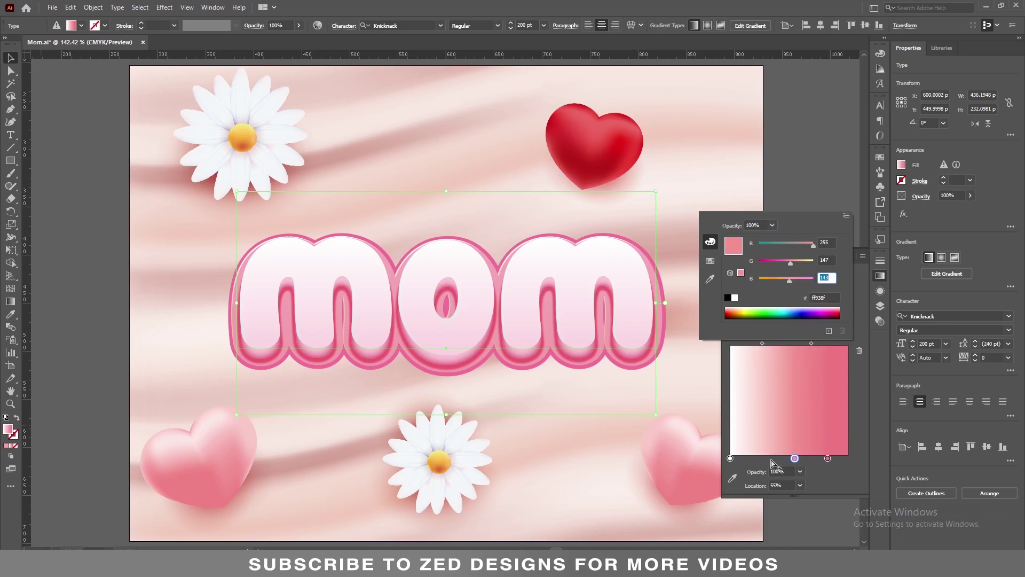
click(779, 483)
Add a gradient stop at location 30% of the bottom fill's gradient and colour it D95358
click(766, 459)
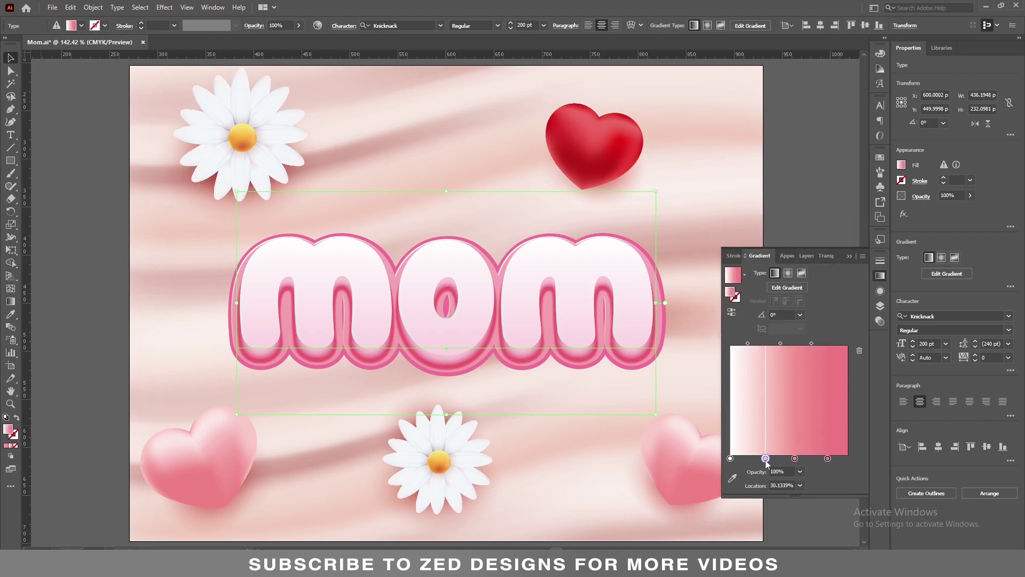
click(784, 485)
text(60)
key(BackSpace)
key(BackSpace)
text(30)
key(shift+Tab)
double_click(766, 459)
click(825, 298)
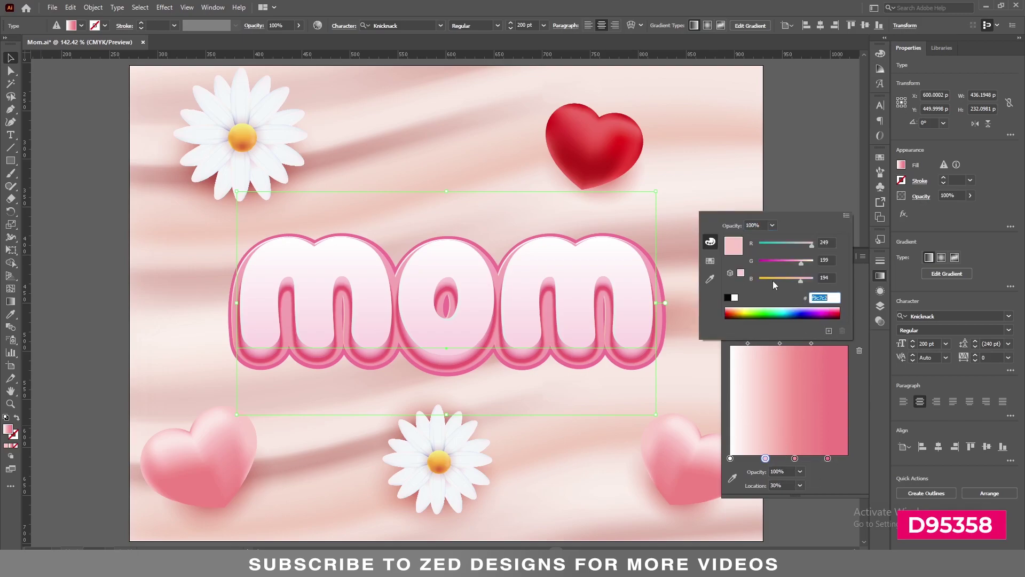
text(d95358)
key(shift+Tab)
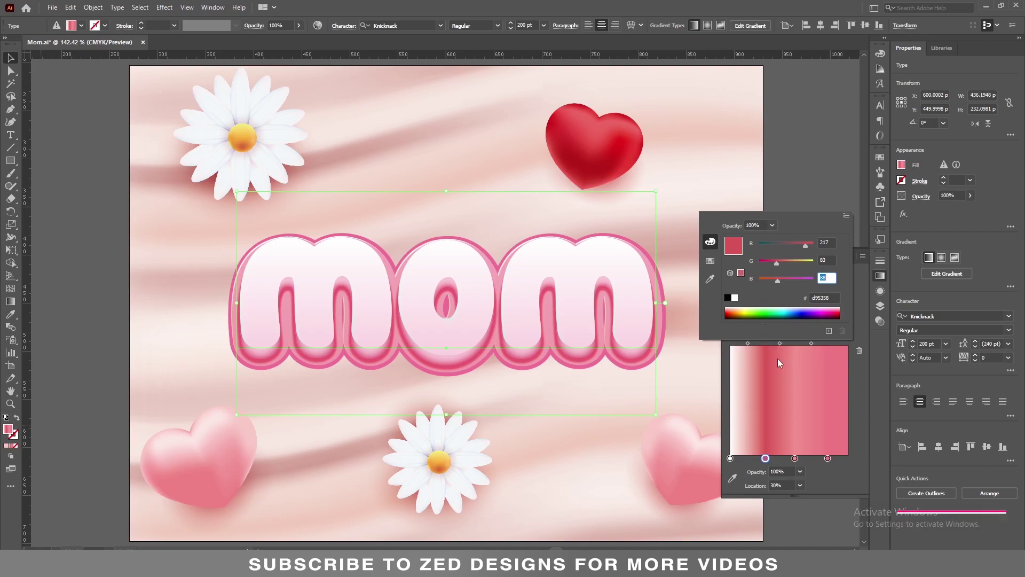
Set the white starting stop of the bottom fill's gradient to colour E76E73
click(730, 458)
double_click(731, 460)
click(732, 460)
double_click(732, 460)
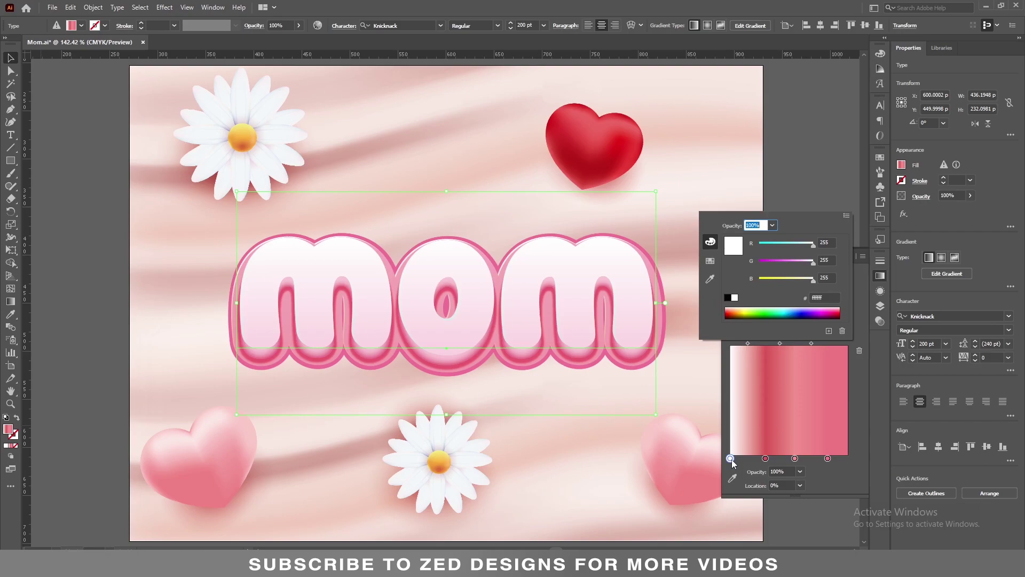
click(826, 298)
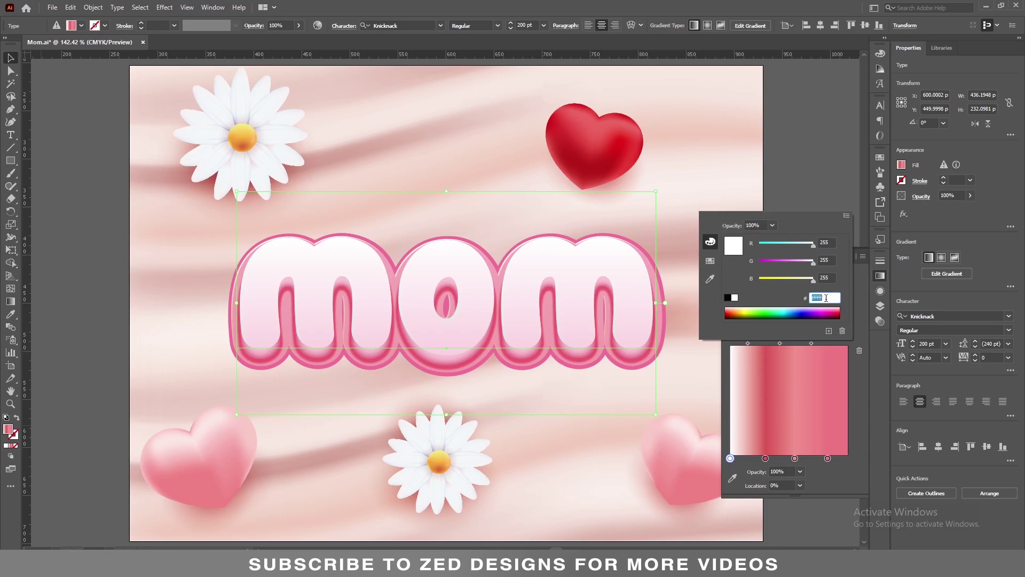
text(e76)
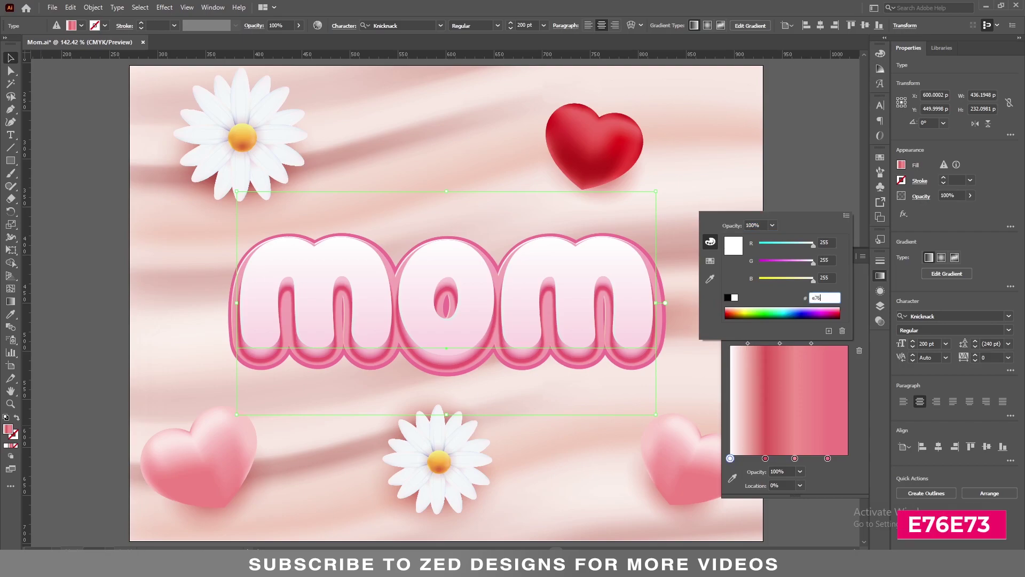
text(e73)
key(Return)
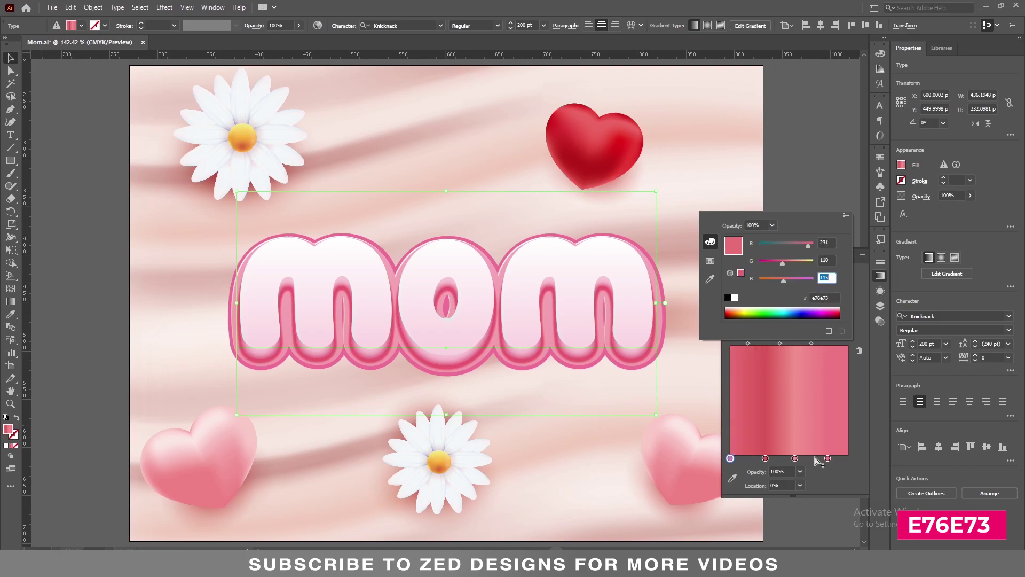
click(826, 469)
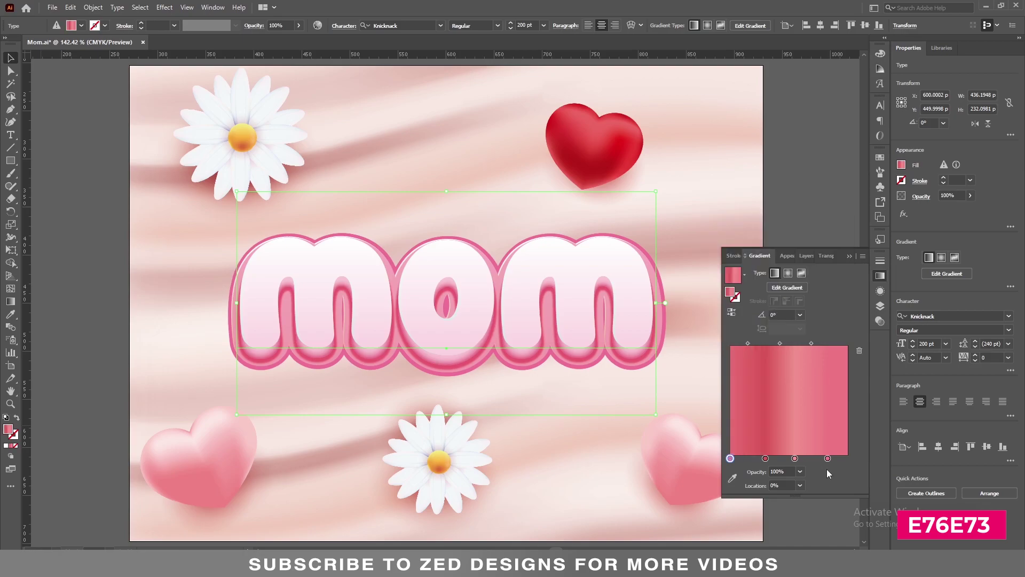
Set the bottom fill's gradient angle to -90° and return to the text's list of fills and effects
click(801, 315)
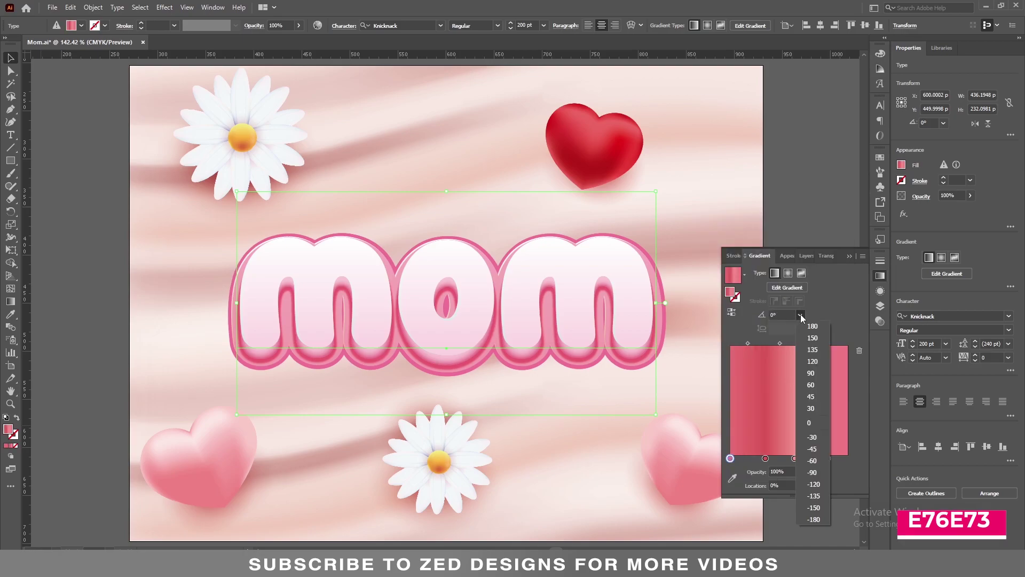
click(812, 472)
click(879, 293)
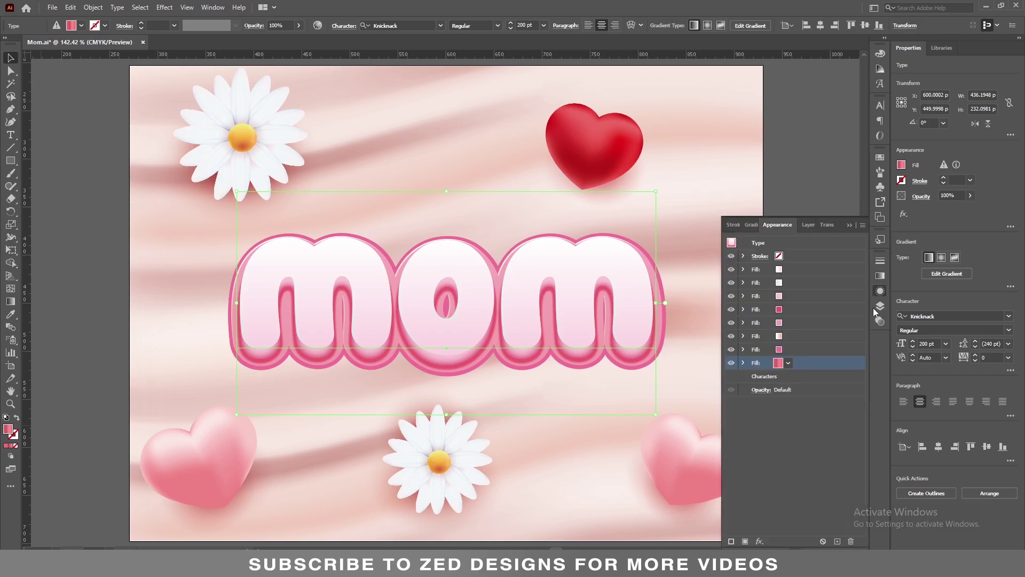
Edit the bottom gradient fill's Transform effect to move 0 px horizontally and 8 px vertically
click(744, 364)
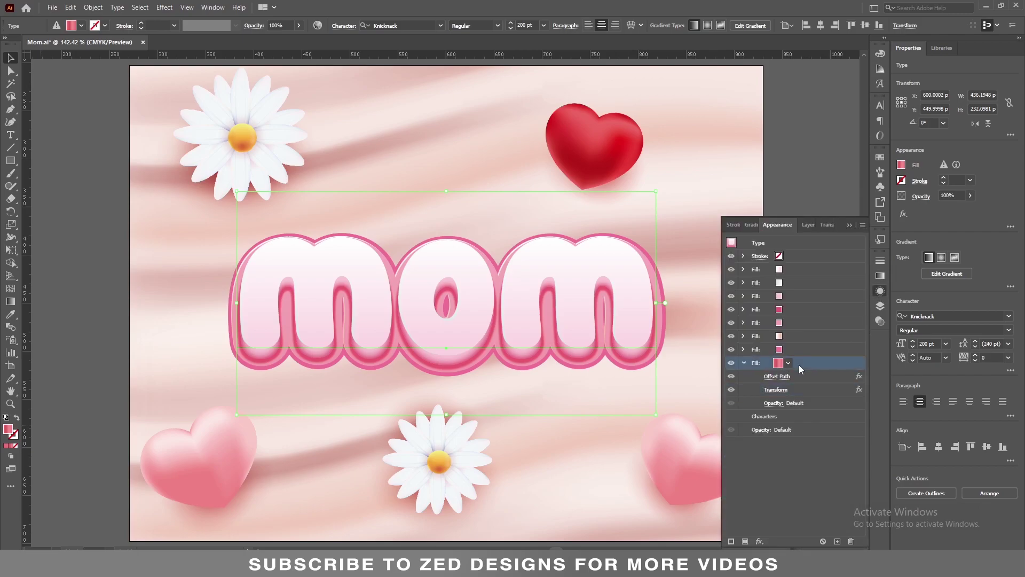
click(802, 388)
click(784, 392)
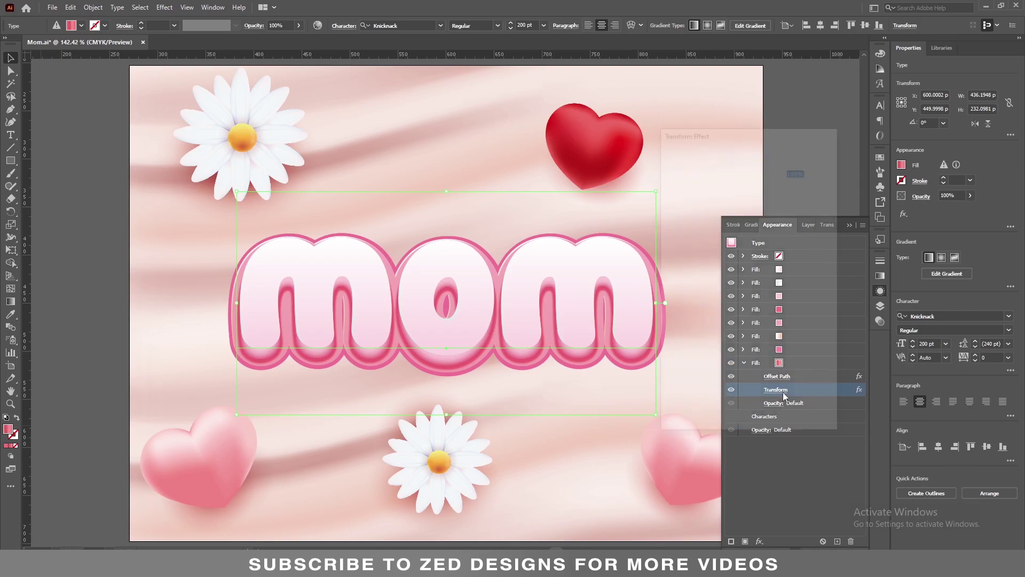
key(Tab)
key(Tab)
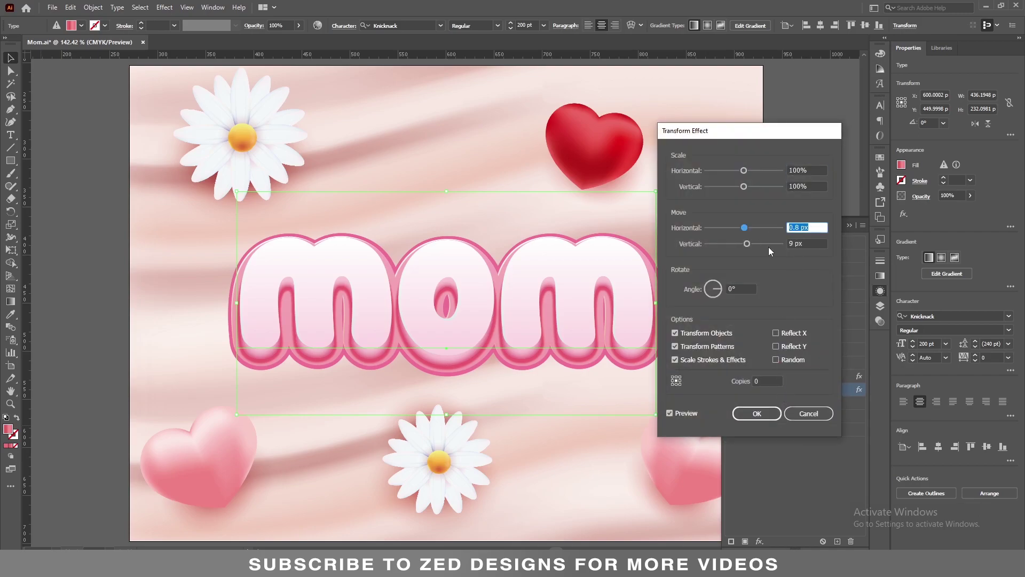
text(0)
key(Tab)
text(8)
key(Tab)
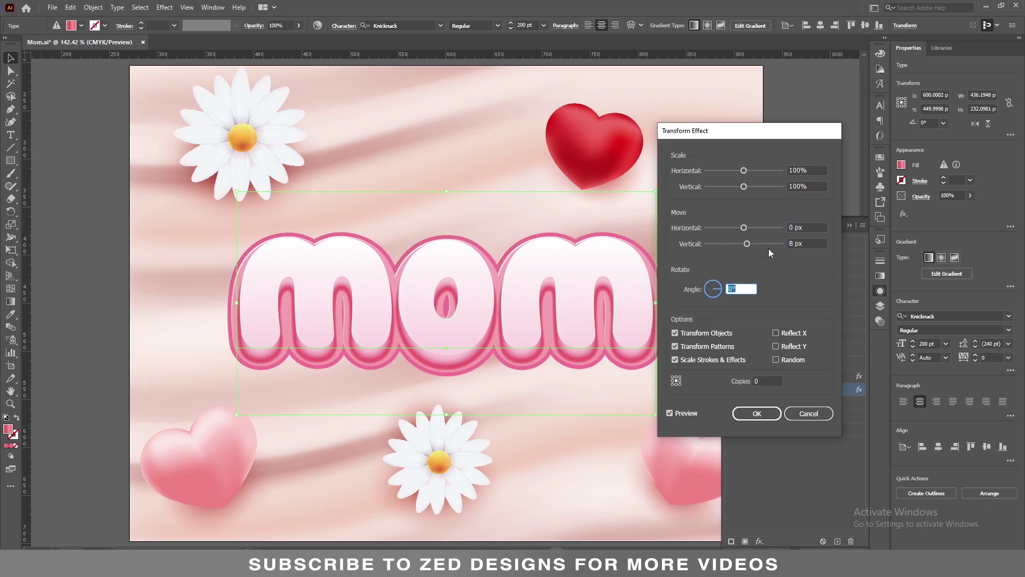
click(757, 412)
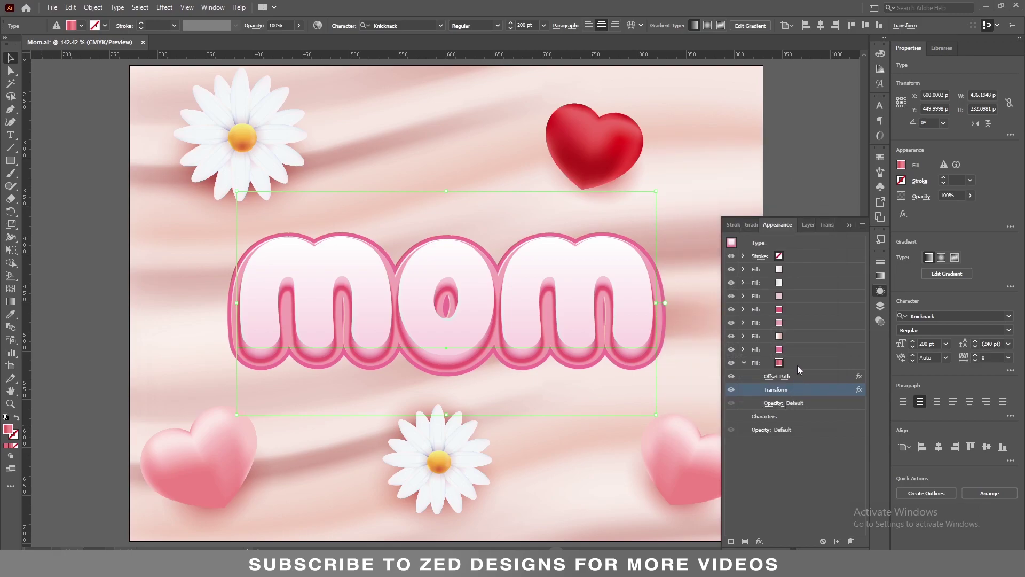
Apply a second Transform effect to the bottom gradient fill with a vertical move of 0.25 px
click(842, 366)
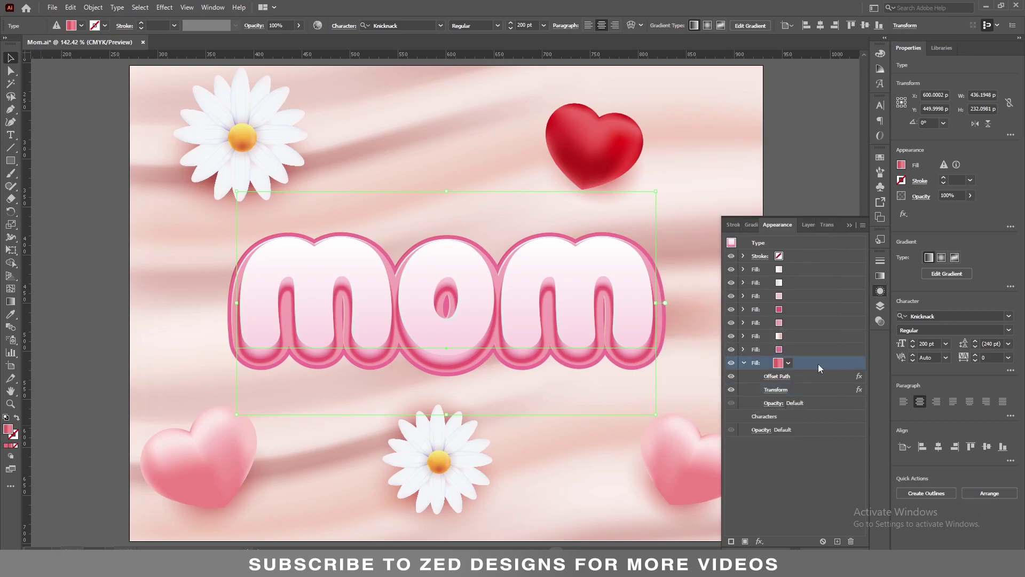
click(762, 541)
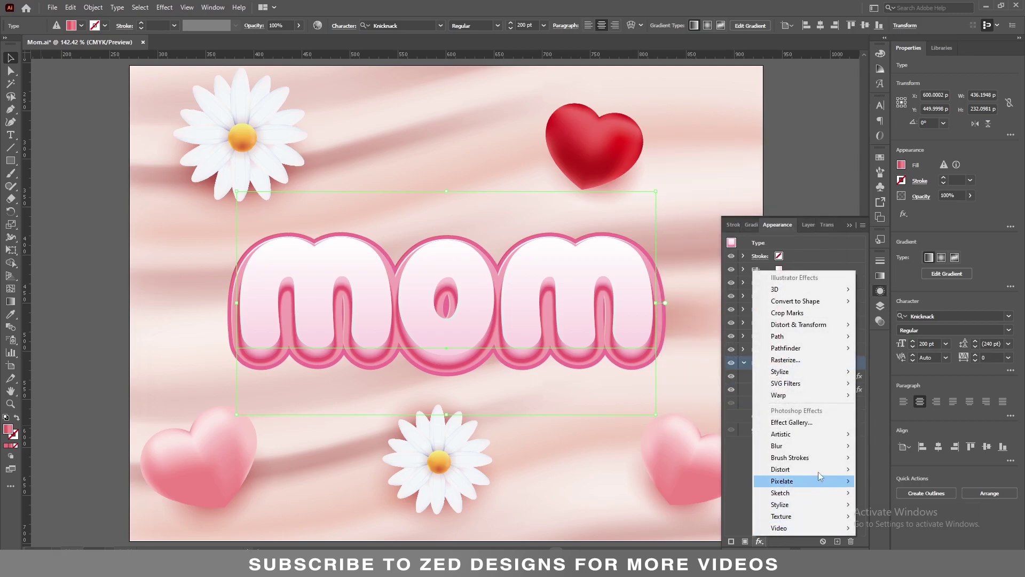
mouse_move(845, 330)
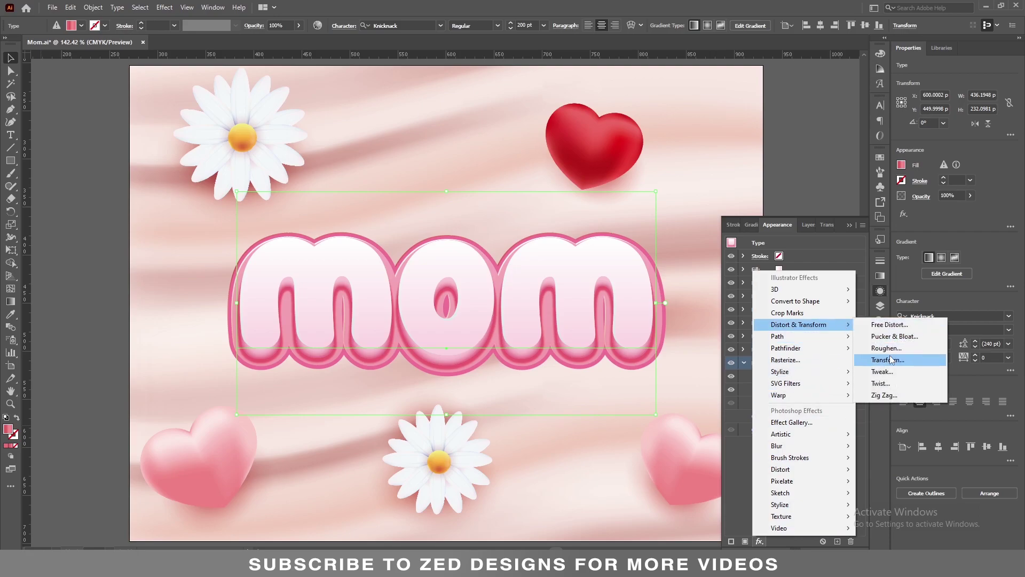
click(890, 359)
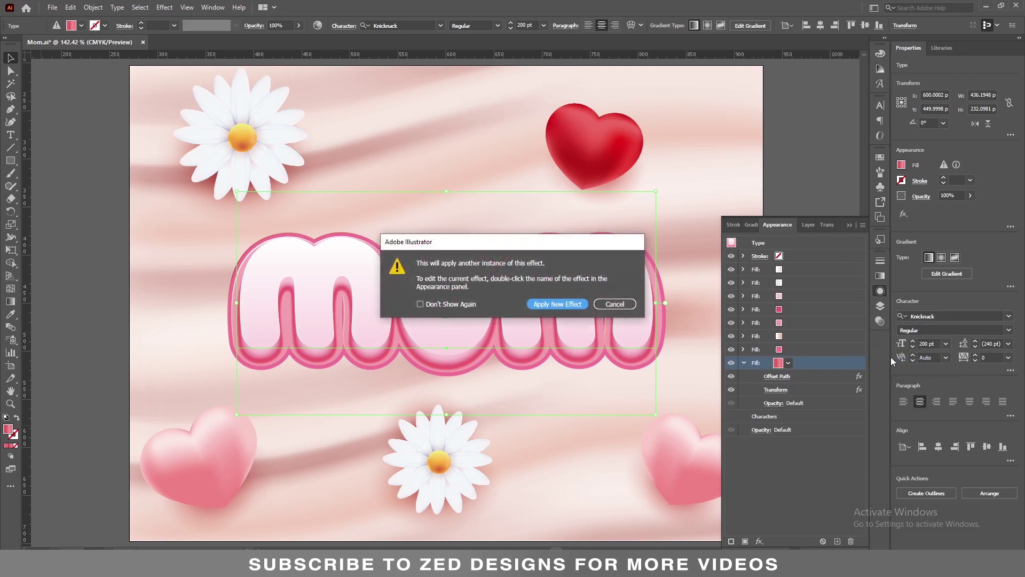
click(548, 304)
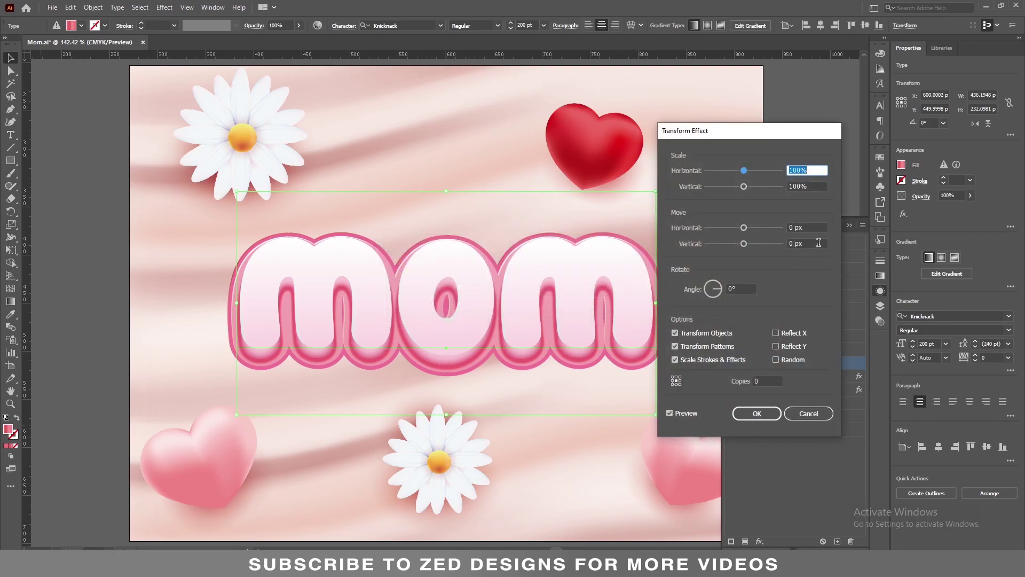
key(Tab)
key(Tab)
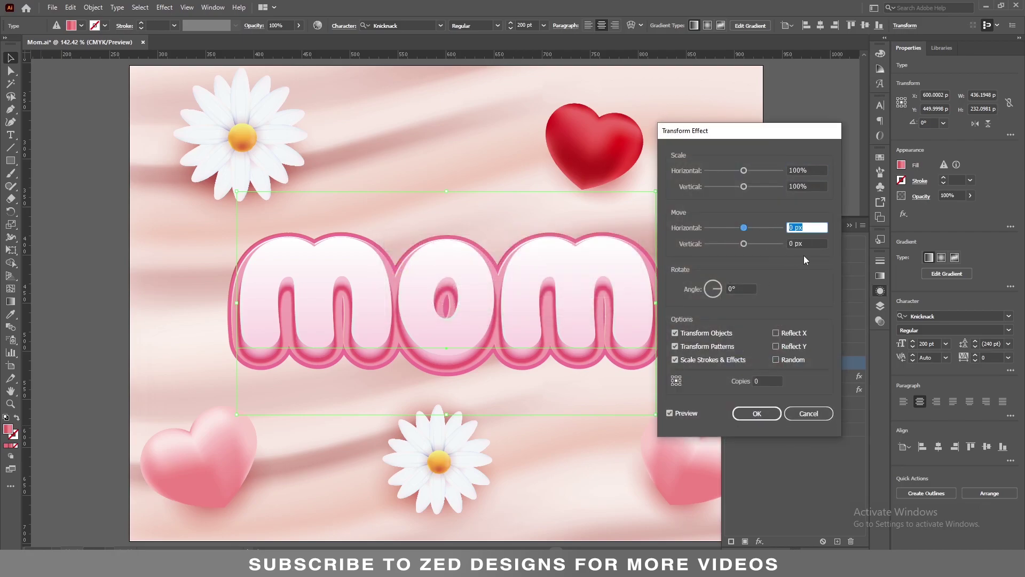
key(Tab)
text(0.25)
key(Tab)
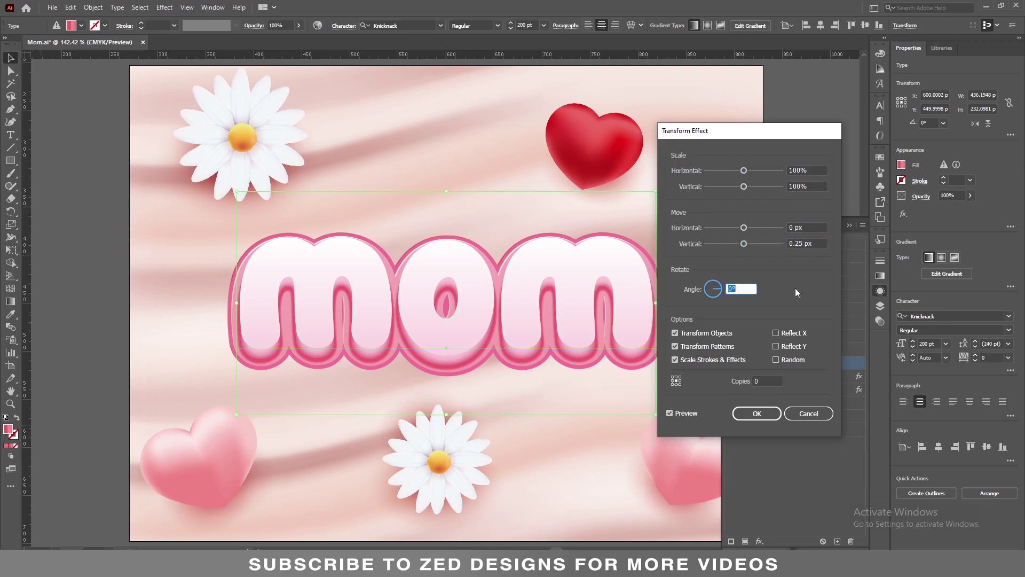
Set the new Transform effect to make 36 copies and apply it
click(753, 381)
text(36)
key(Tab)
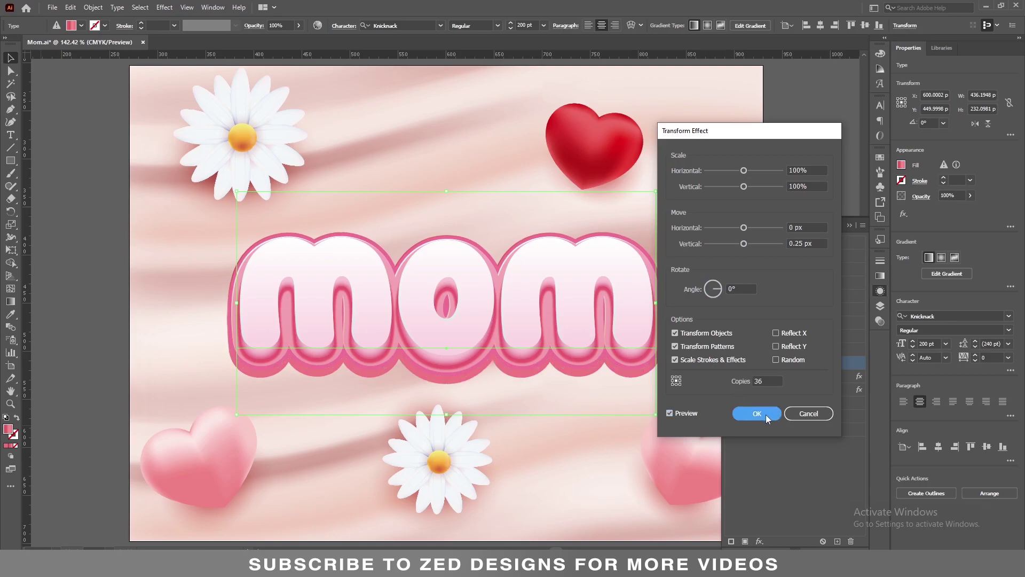
click(766, 414)
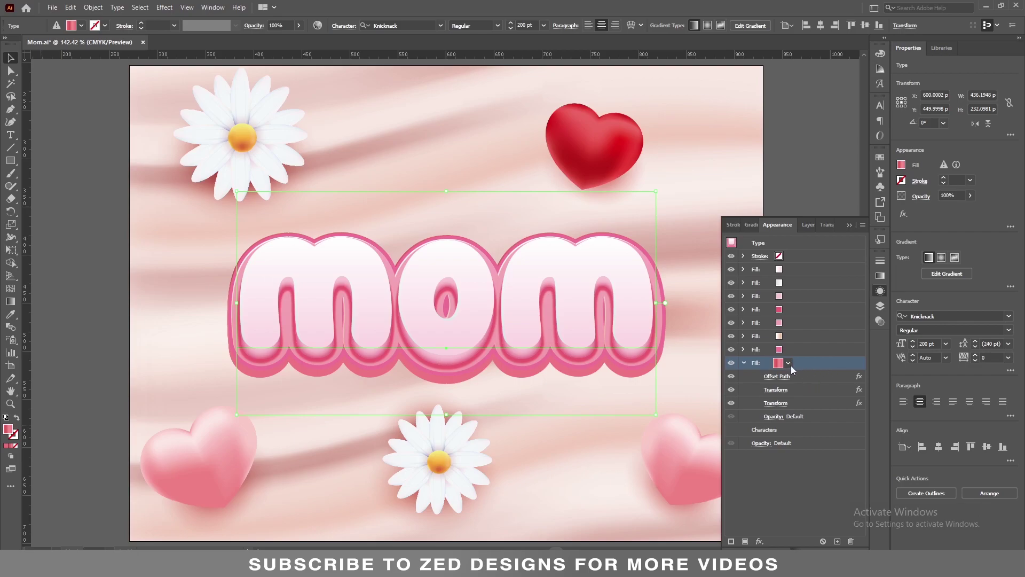
Add an Inner Glow effect to the bottom gradient fill with colour 9E0437 and a blur of 10 px
click(759, 542)
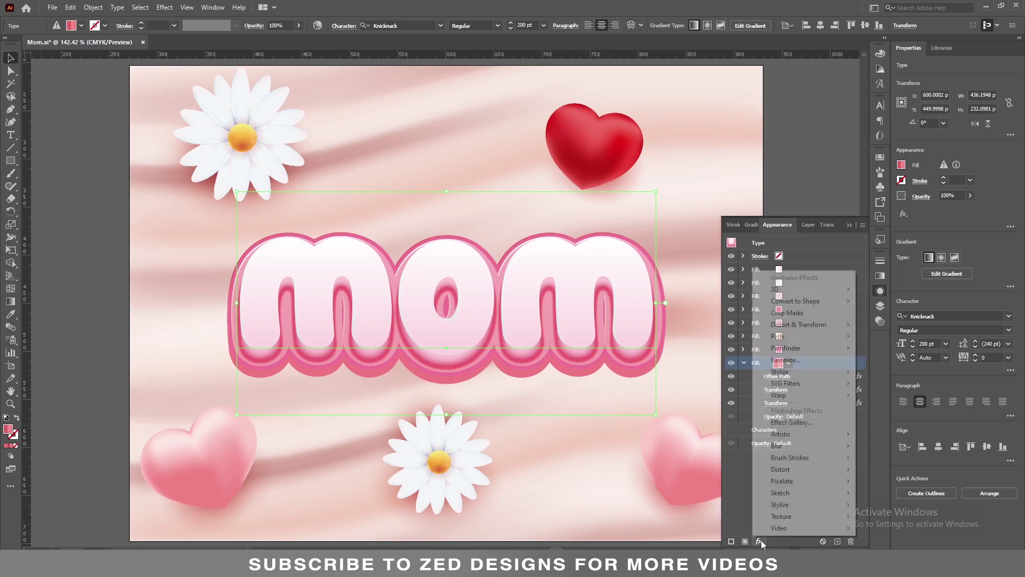
mouse_move(806, 370)
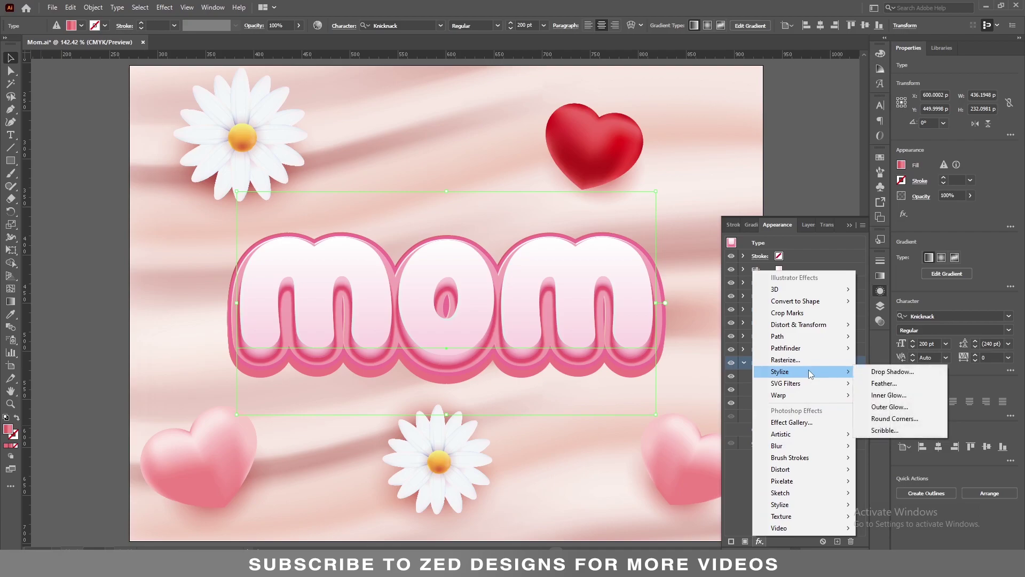
click(885, 394)
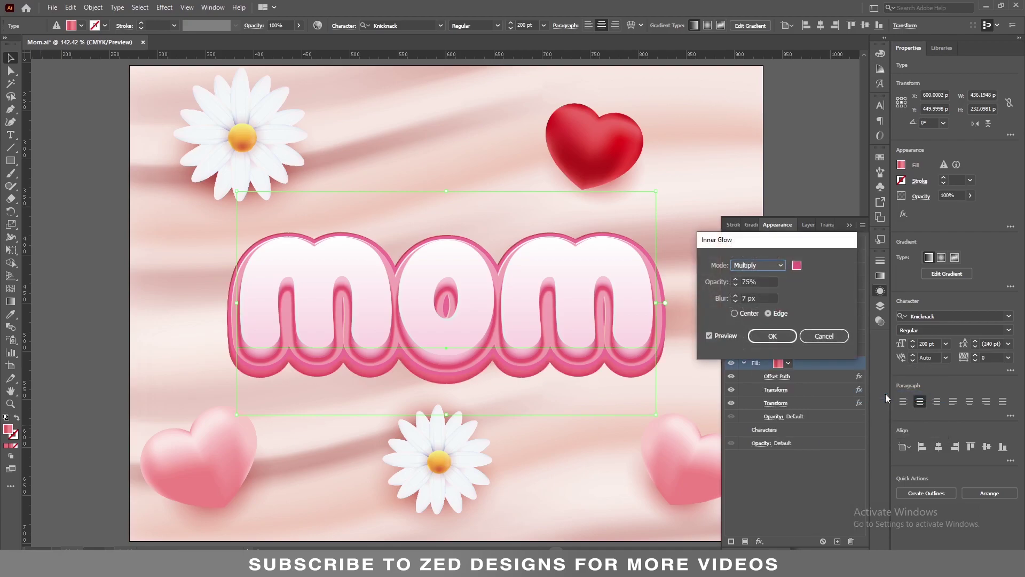
click(797, 267)
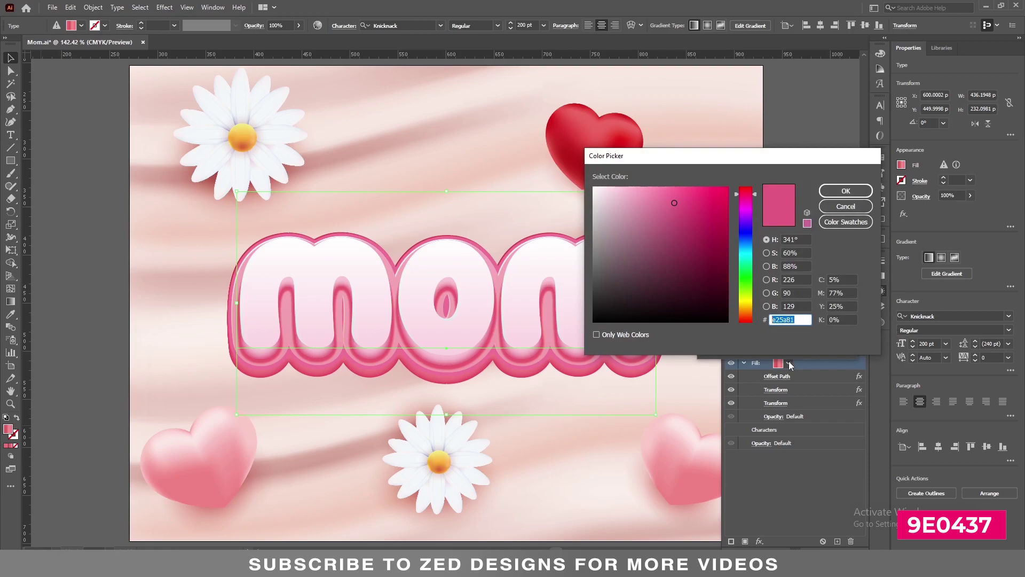
text(9e0437)
key(Tab)
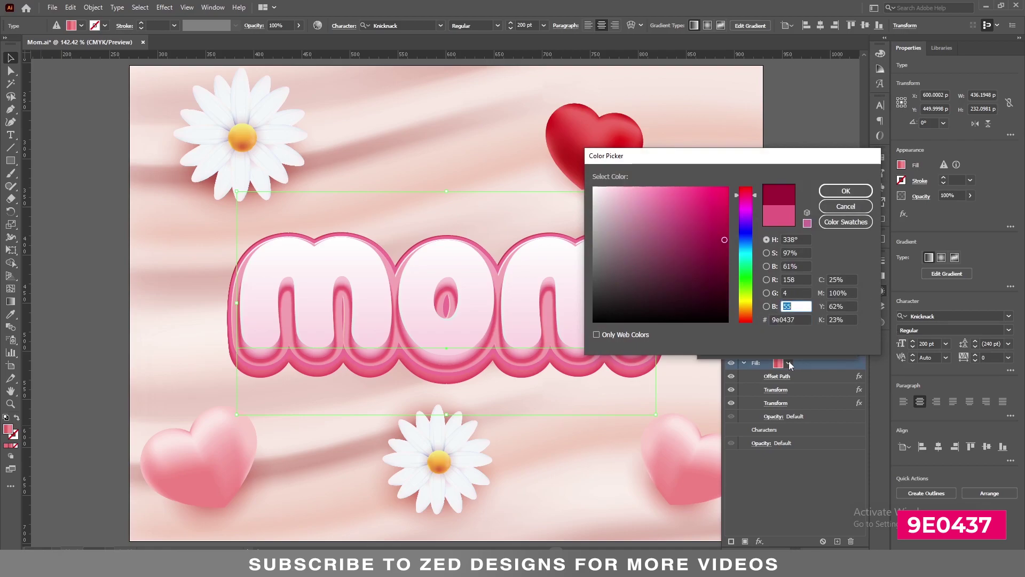
click(844, 191)
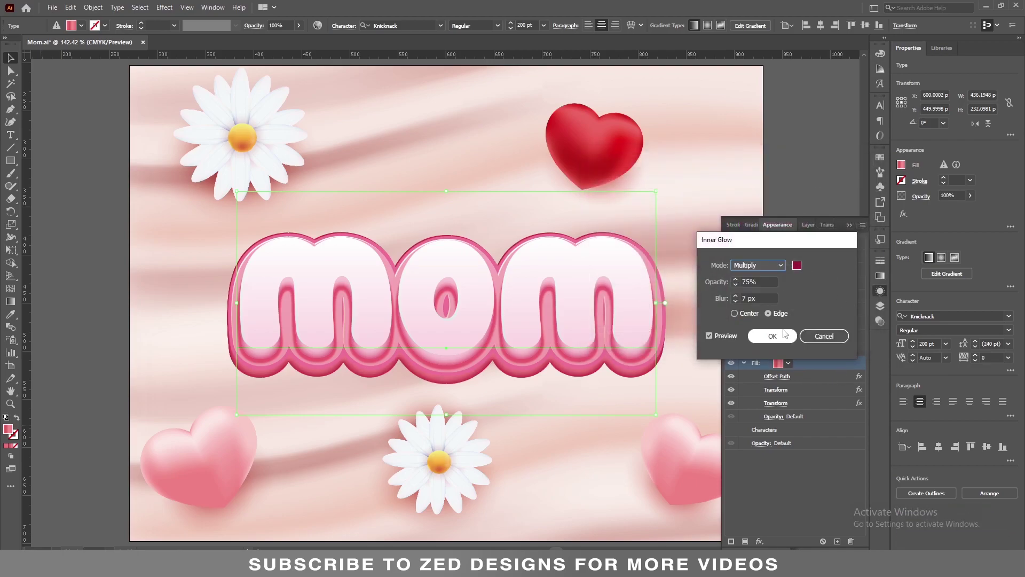
key(Tab)
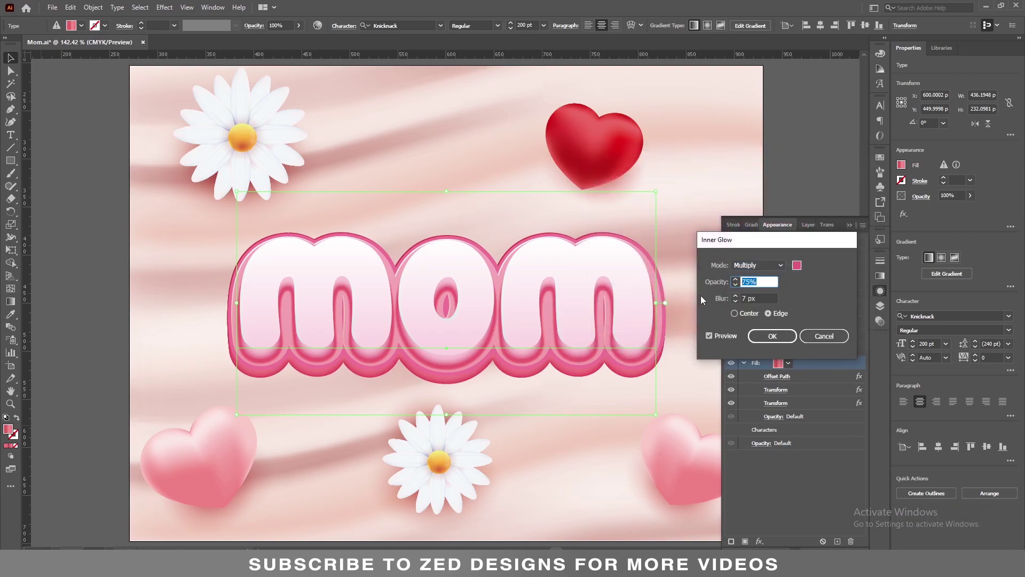
key(Tab)
text(10)
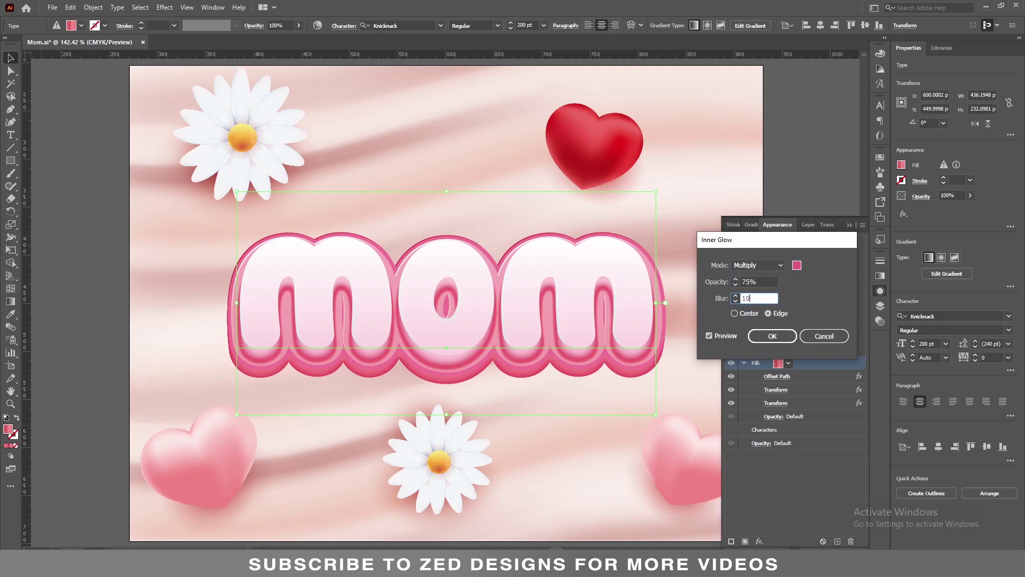
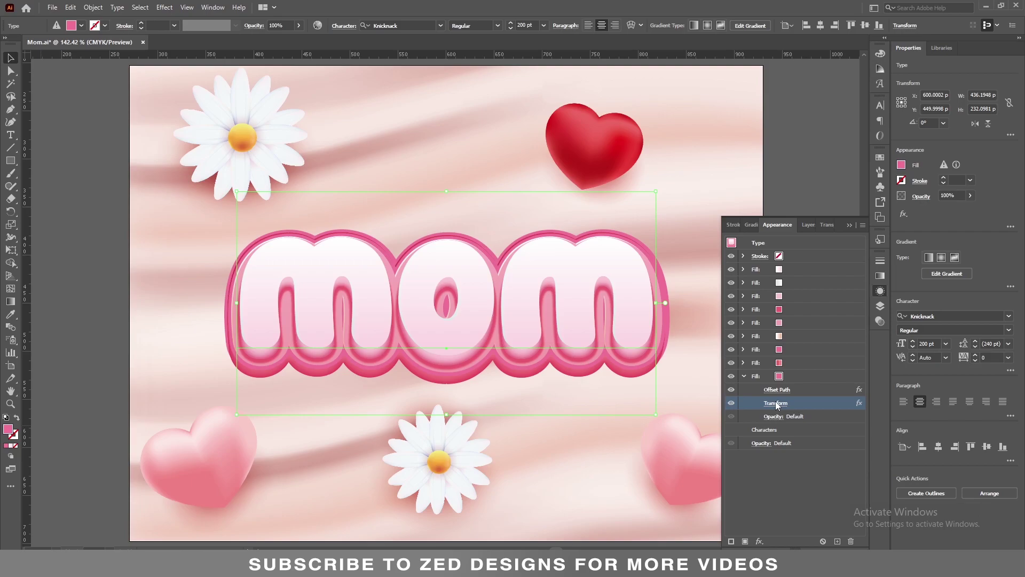
Edit the bottom solid pink fill's Transform effect to move 1 px horizontally and 17 px vertically
click(775, 403)
click(811, 227)
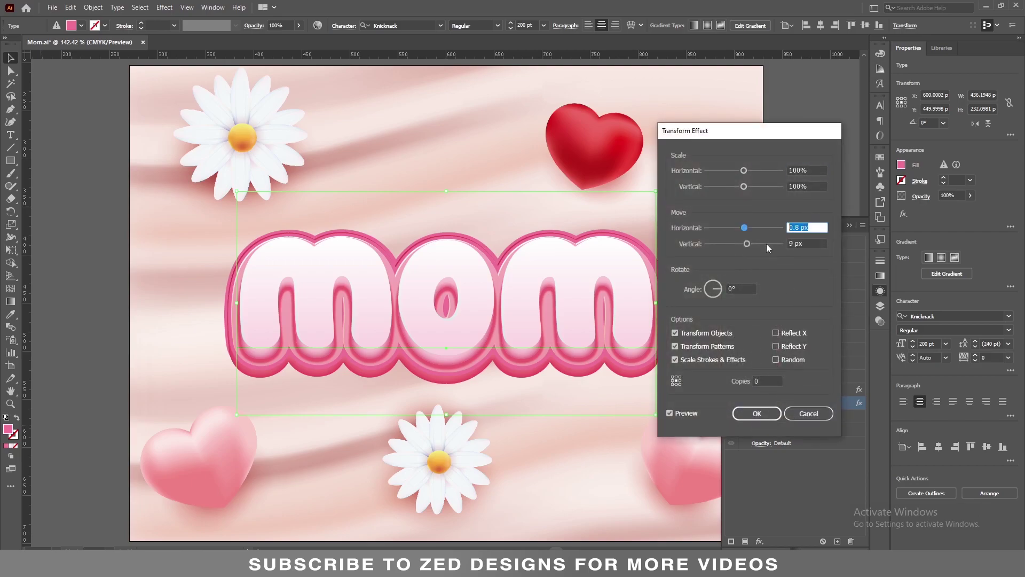
text(1)
key(Tab)
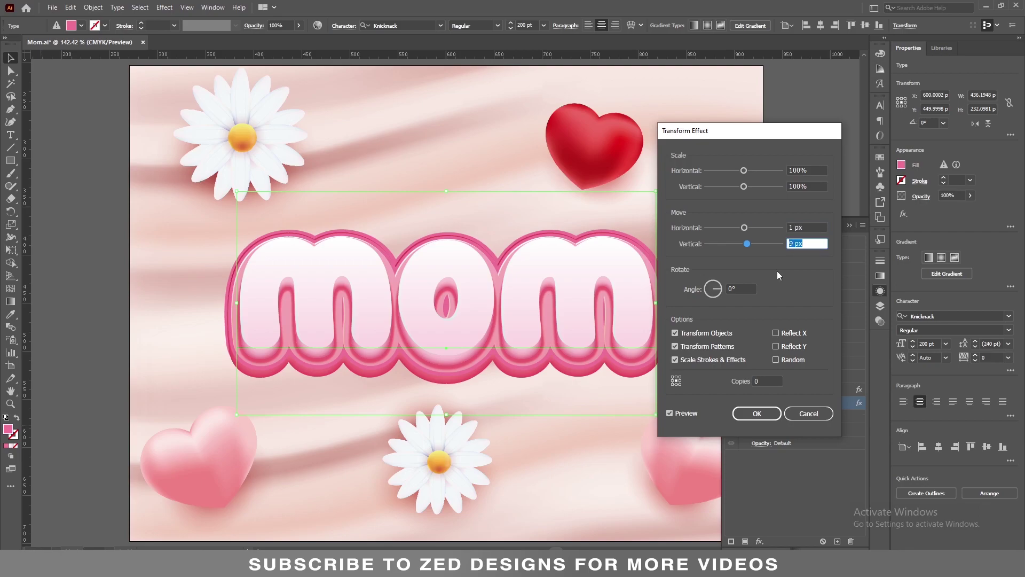
text(17)
key(shift+Tab)
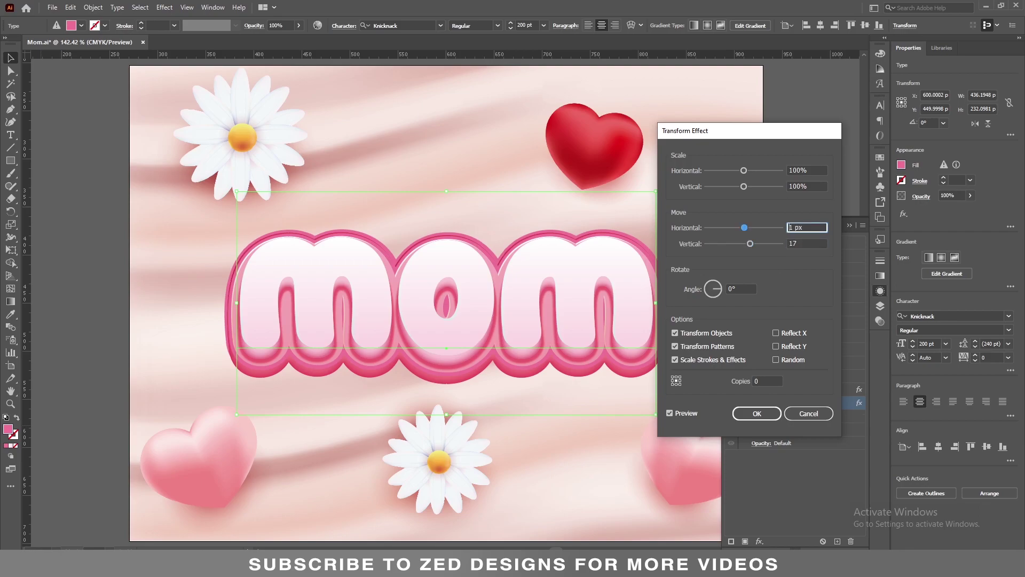
click(760, 414)
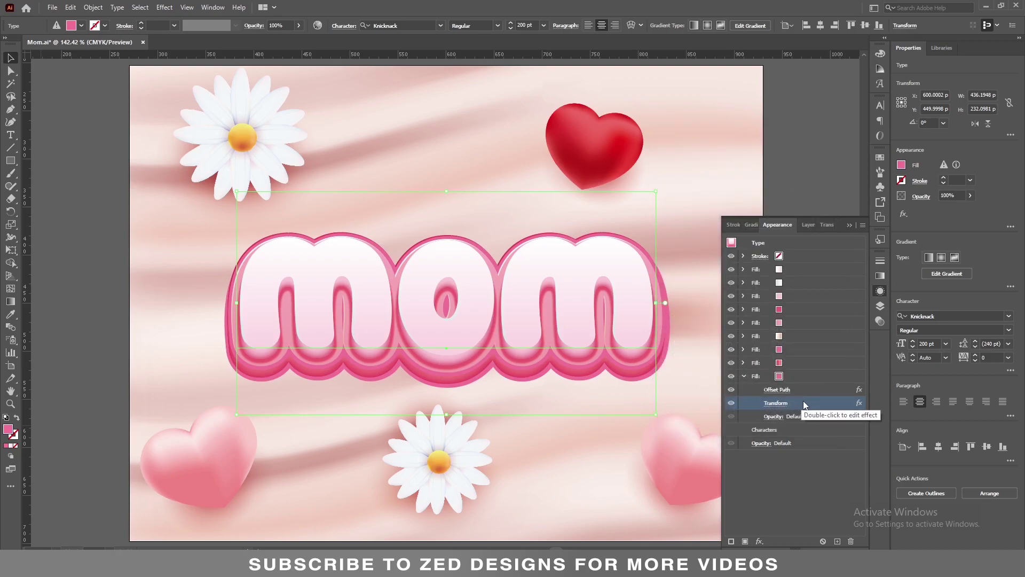
Add a Gaussian Blur effect with a radius of 3 pixels to the bottom pink fill
click(789, 380)
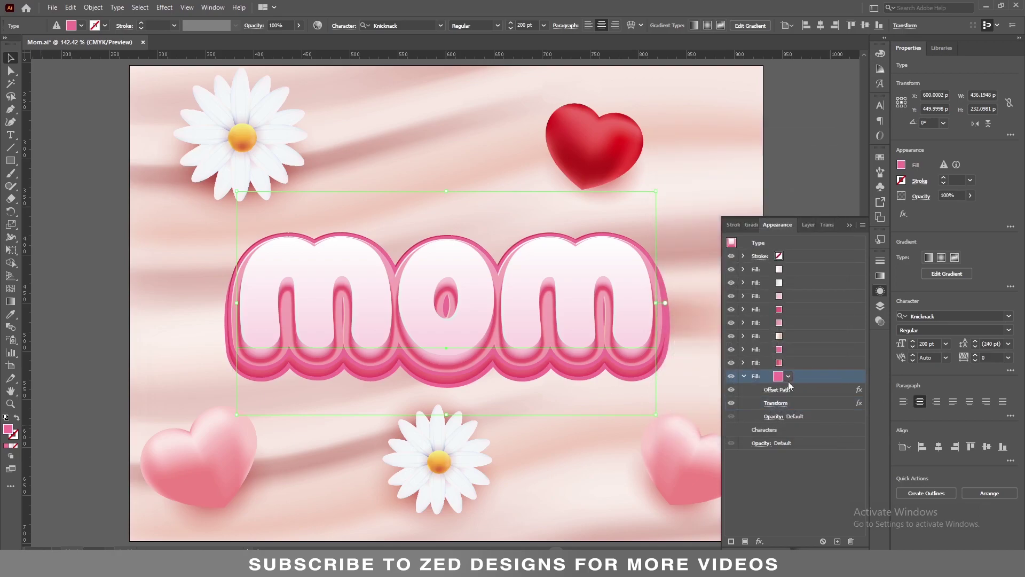
click(765, 540)
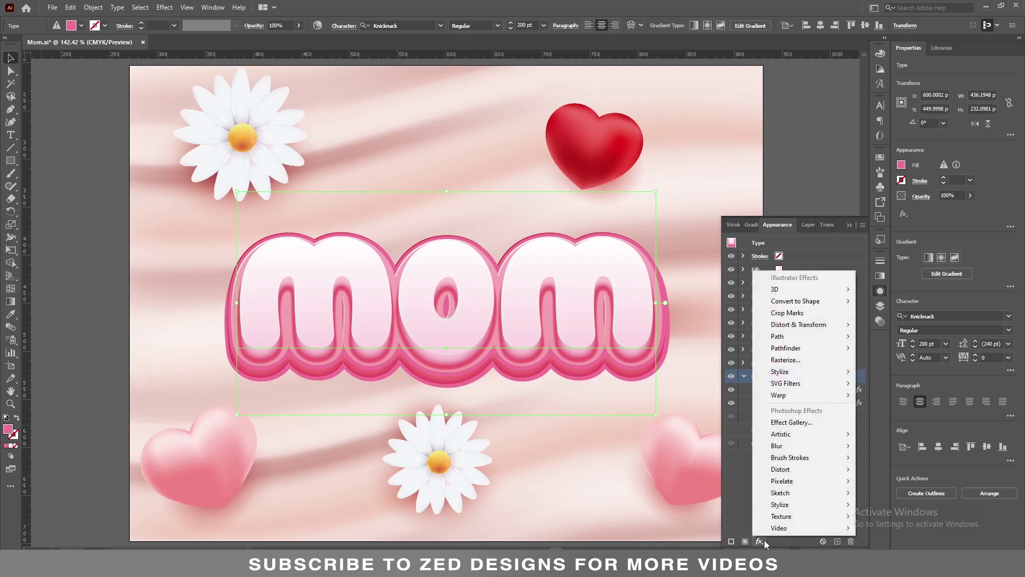
mouse_move(801, 446)
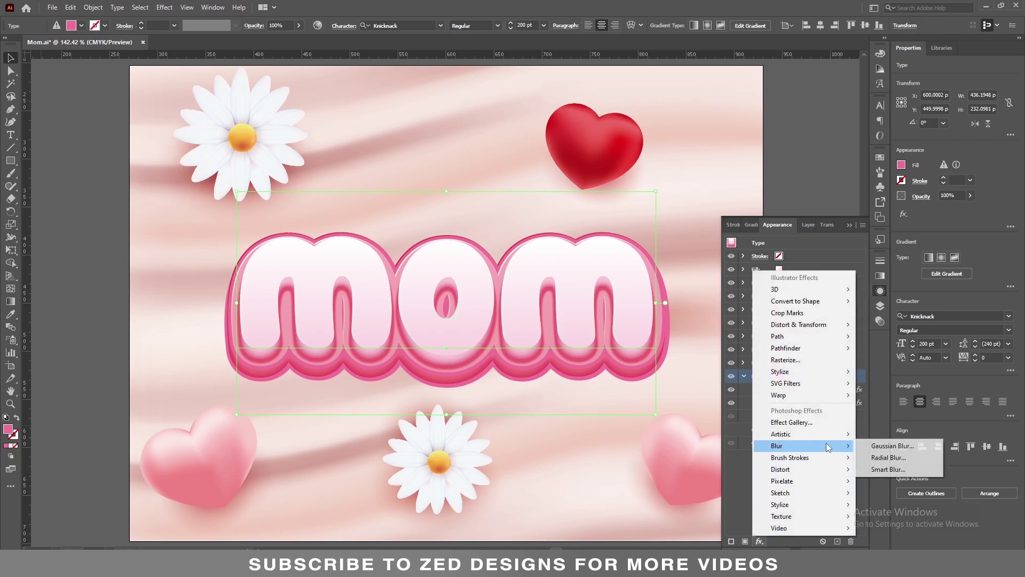
click(883, 446)
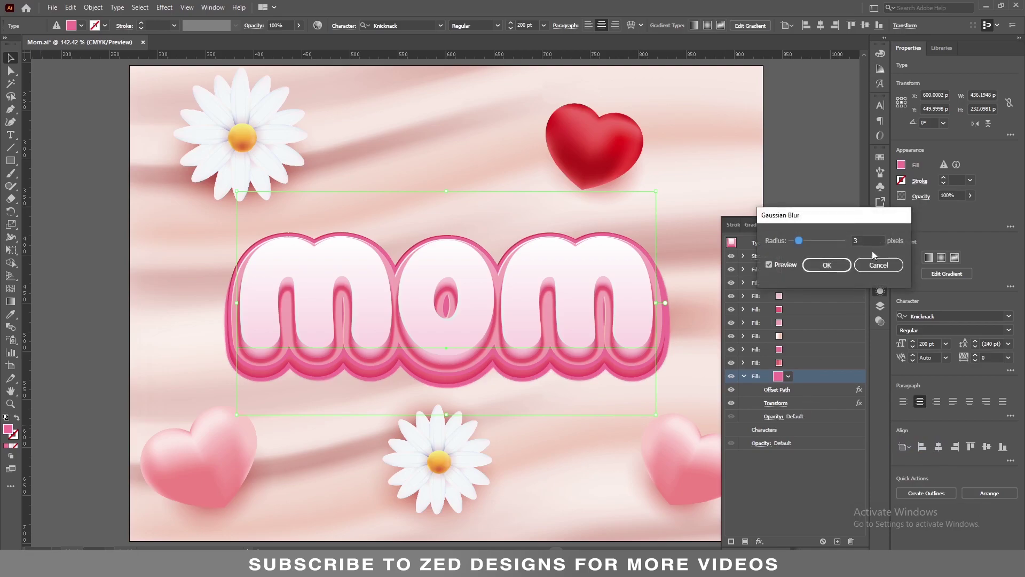
click(826, 265)
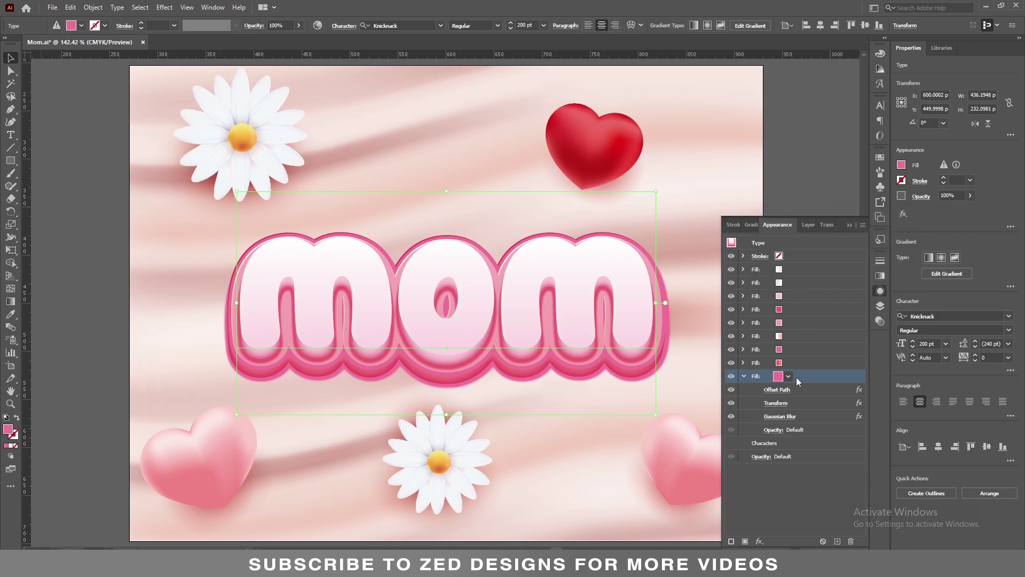
Set the bottom pink fill's opacity to 70% with the Multiply blending mode
click(775, 430)
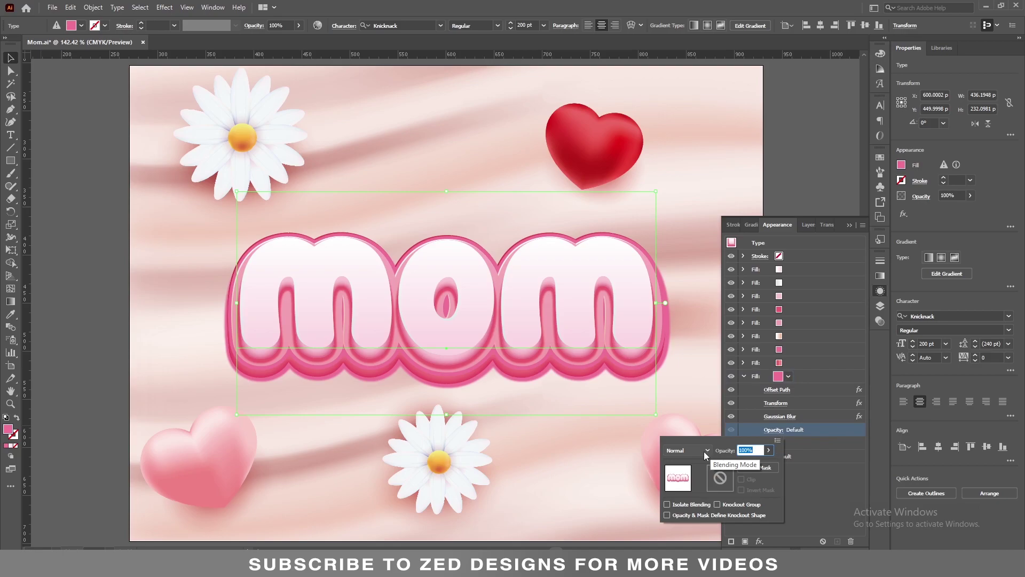
text(70)
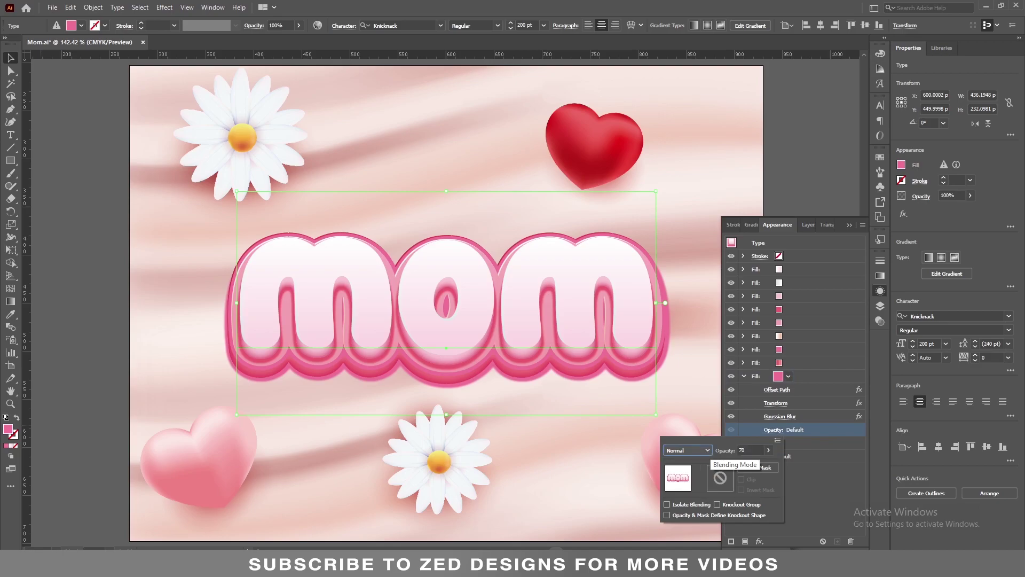
key(Return)
click(703, 450)
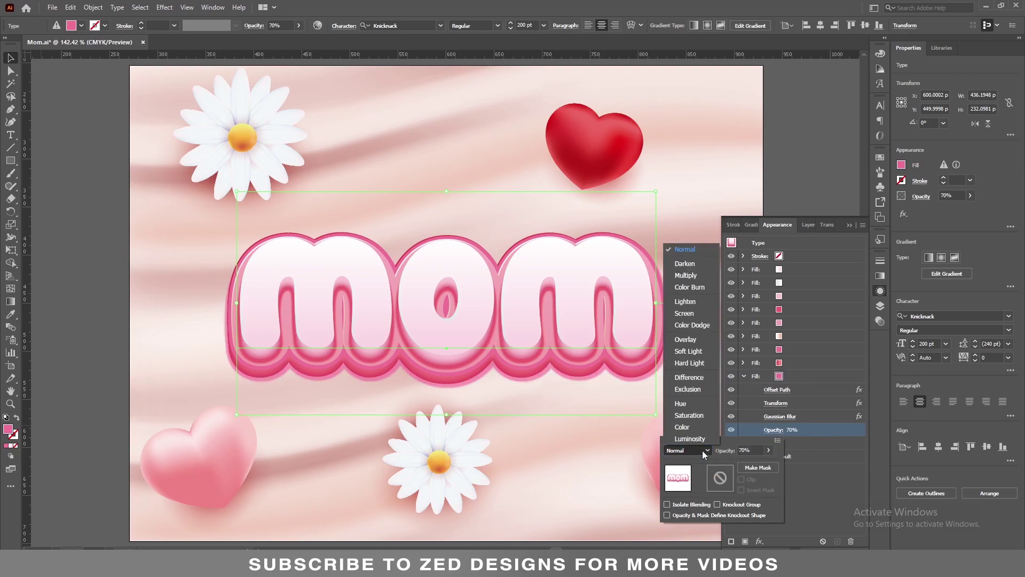
click(703, 450)
click(704, 451)
click(686, 275)
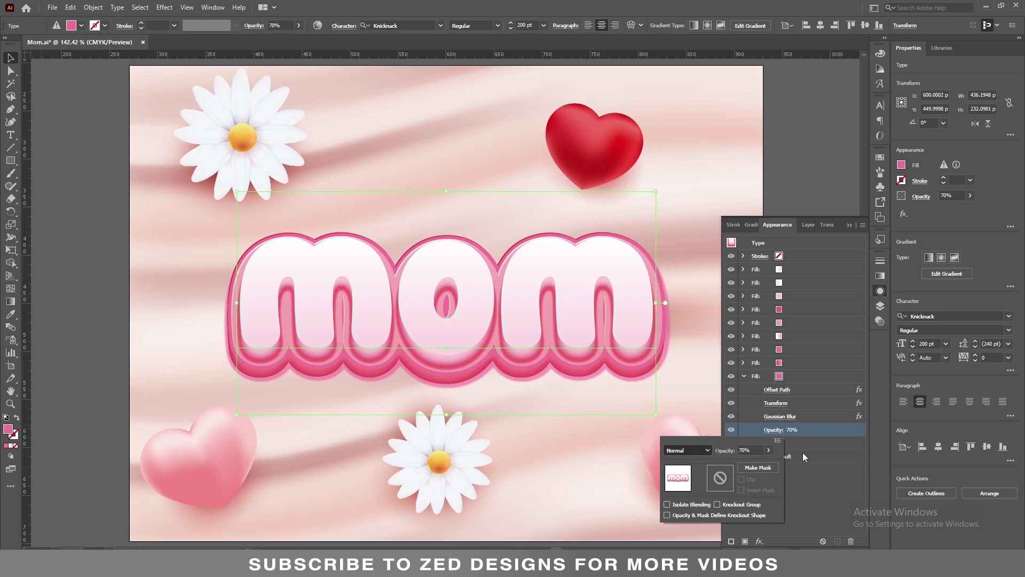
click(744, 377)
click(745, 376)
click(807, 376)
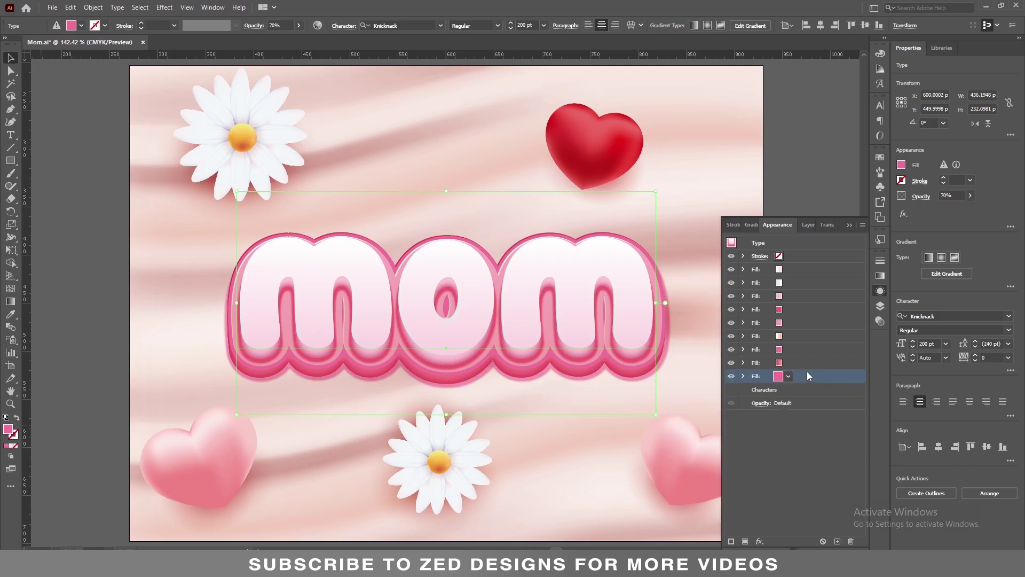
Set the opacity of the blurred dark pink fill, fourth in the stack, to 35% with the Multiply blending mode
click(792, 309)
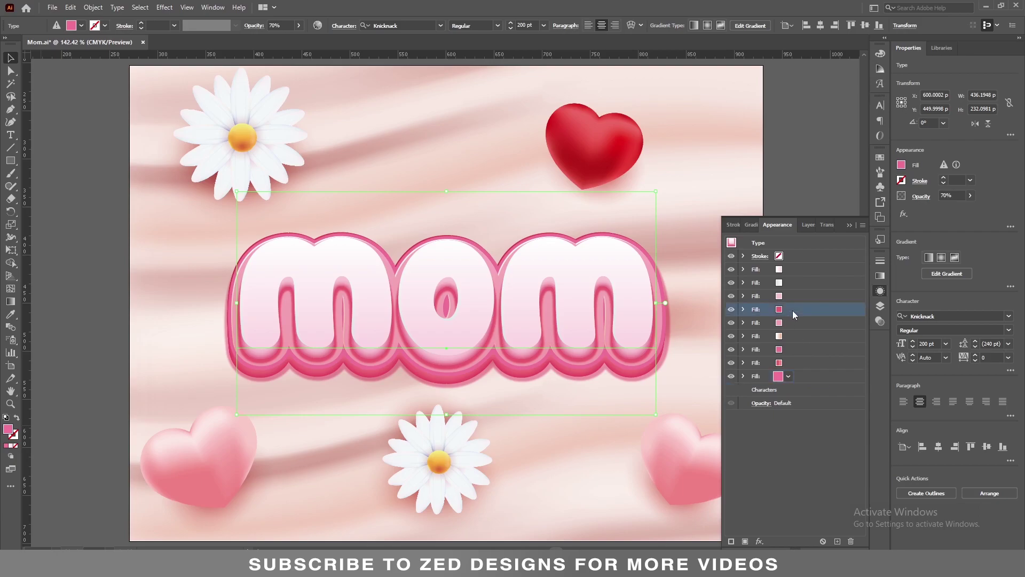
click(743, 310)
click(774, 363)
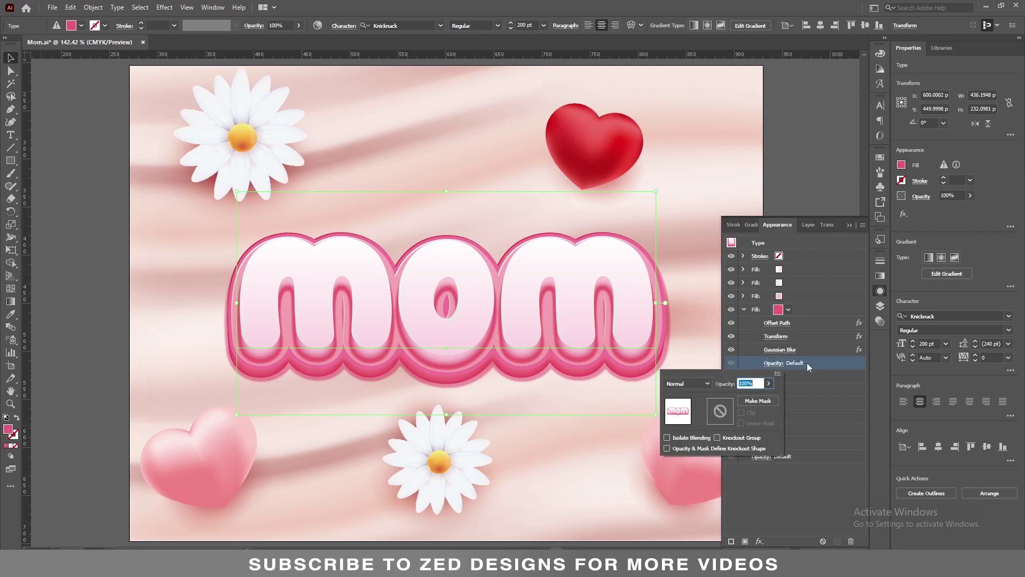
text(35)
key(Return)
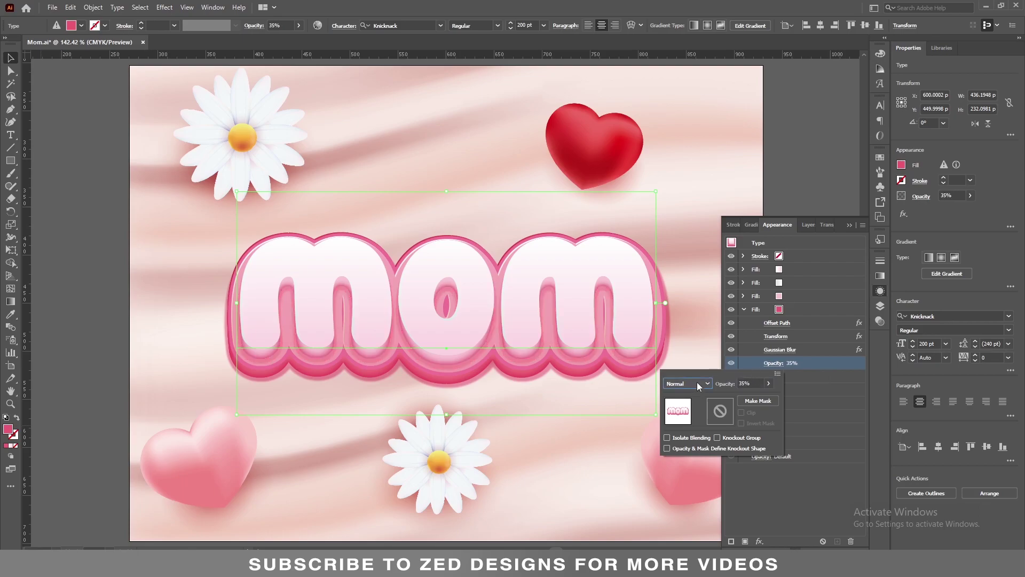
click(697, 383)
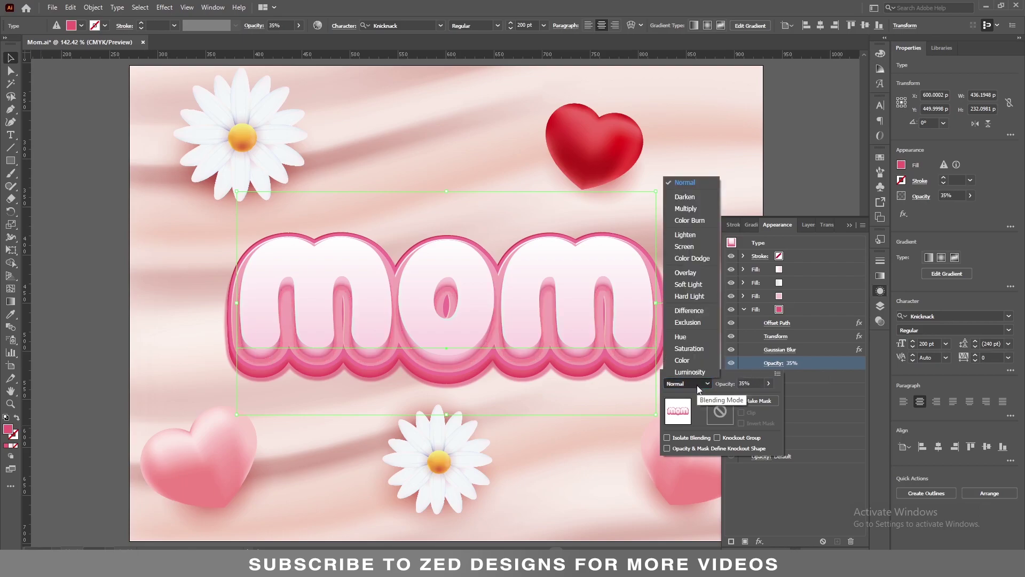
click(700, 209)
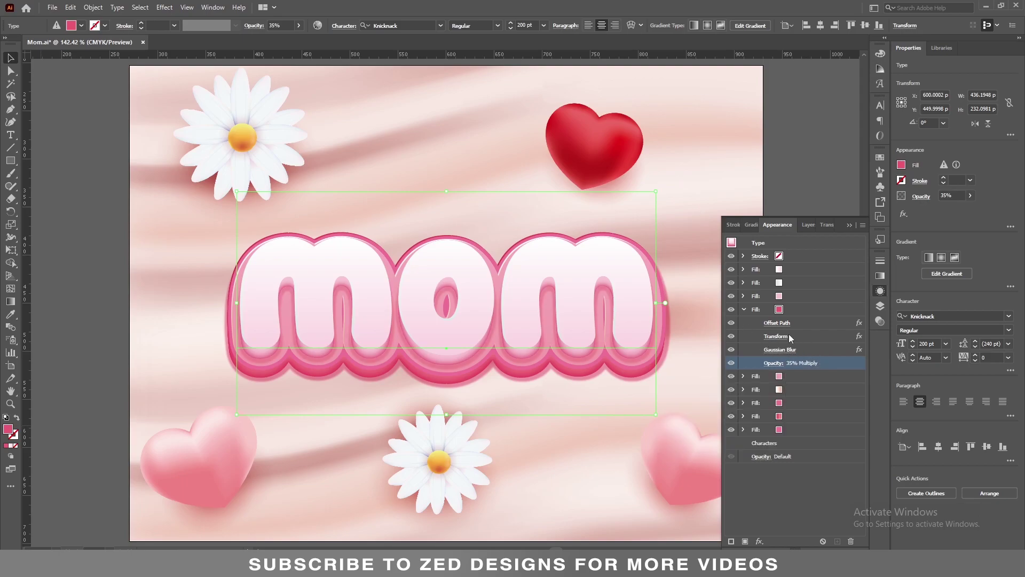
click(745, 310)
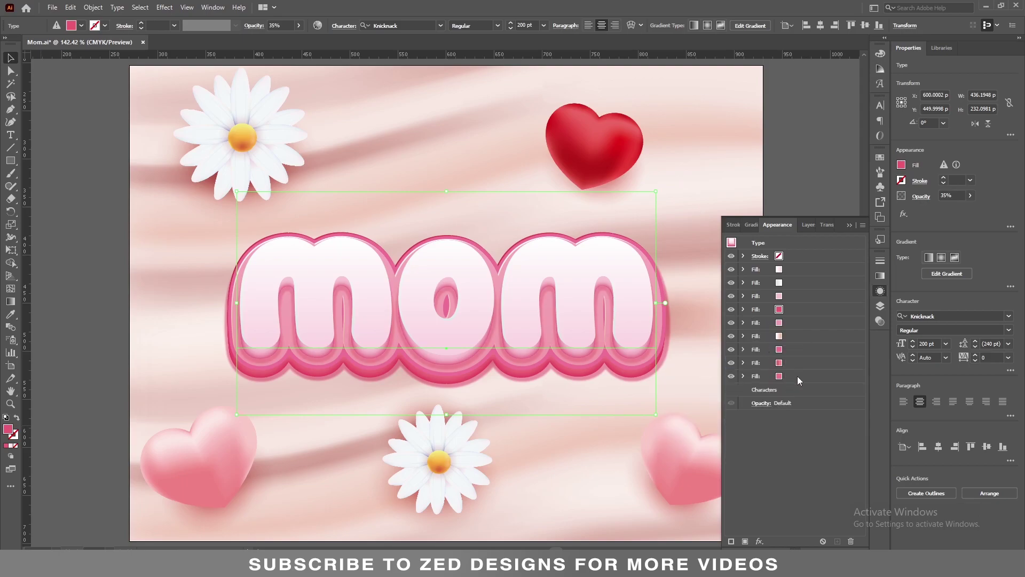
Duplicate the bottom pink fill and recolour the lowest copy to E53871
click(797, 376)
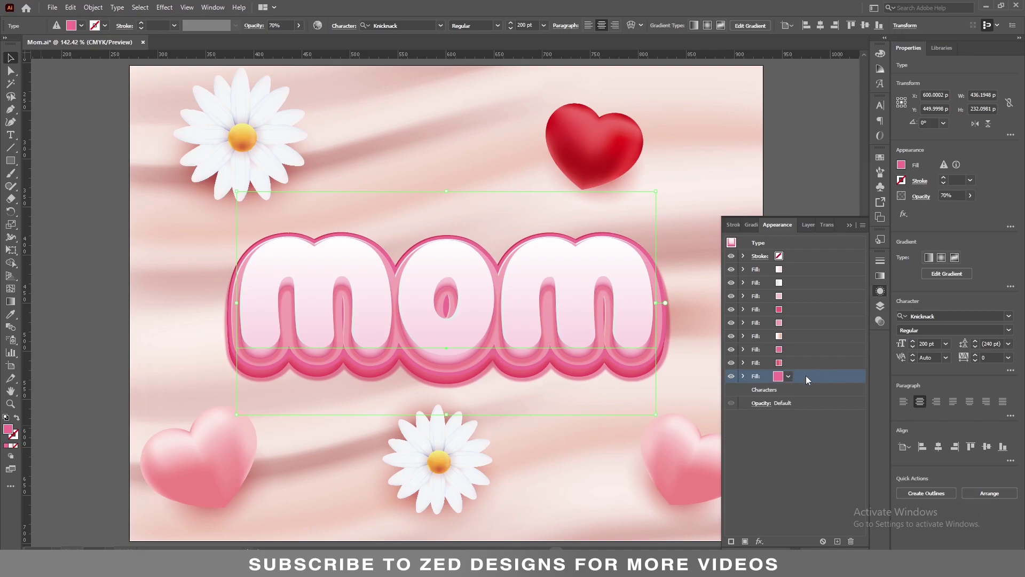
click(838, 541)
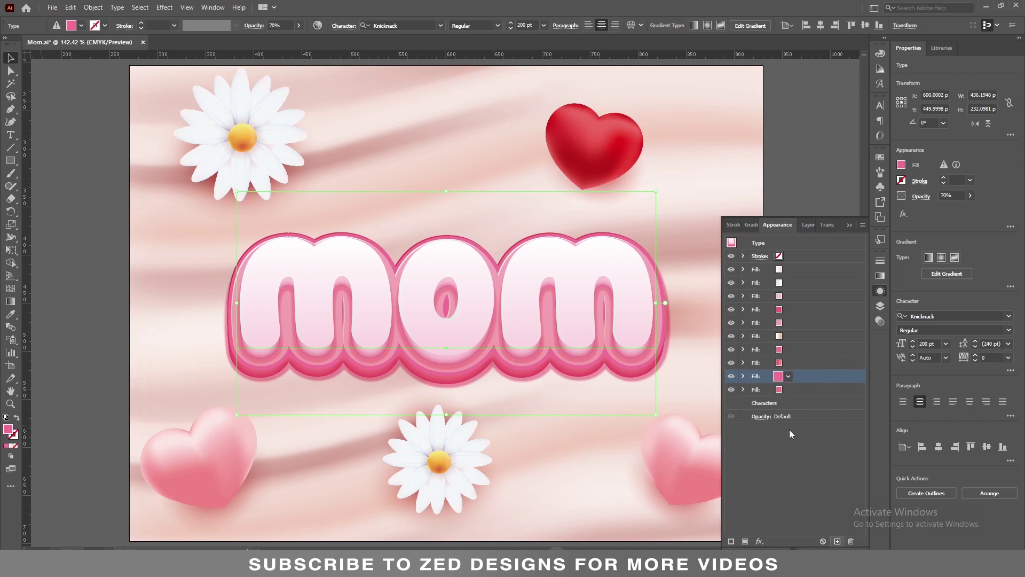
click(810, 391)
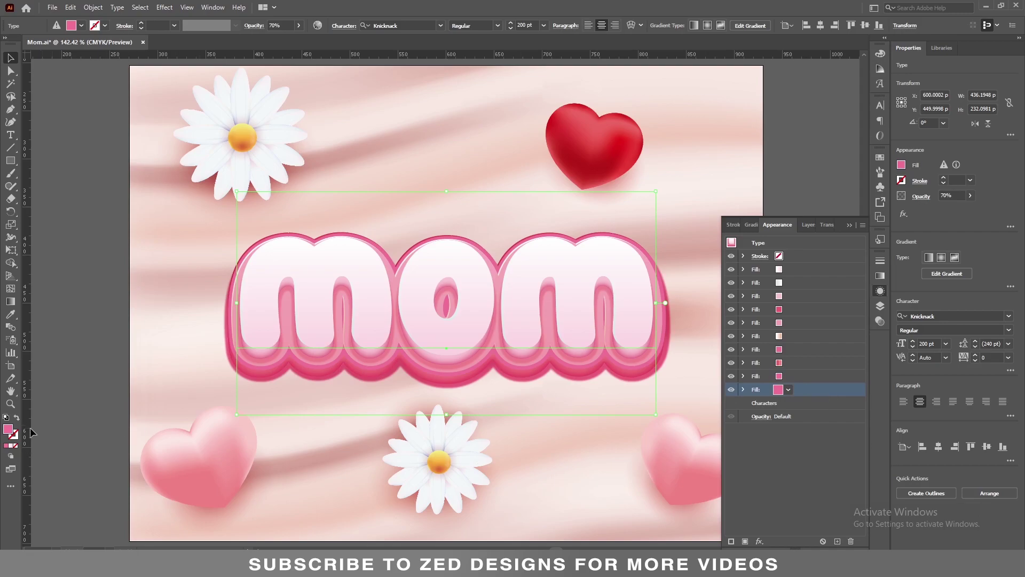
double_click(8, 429)
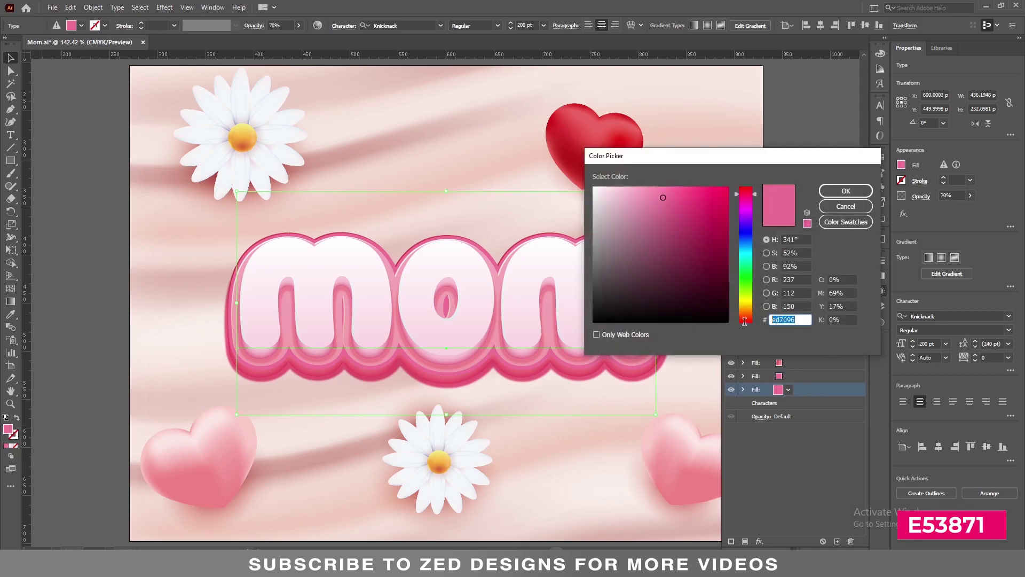
text(e53871)
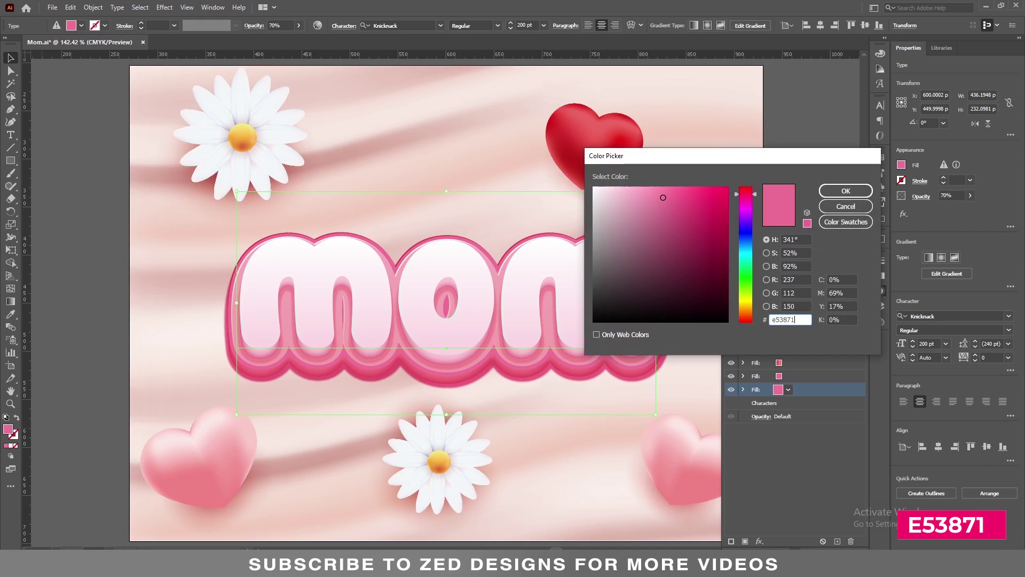
key(Tab)
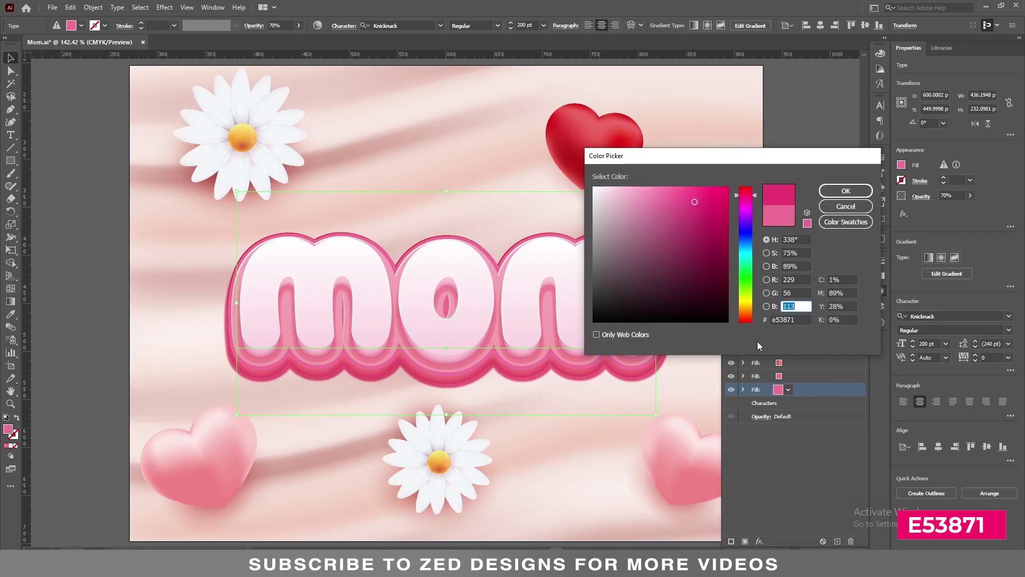
click(841, 192)
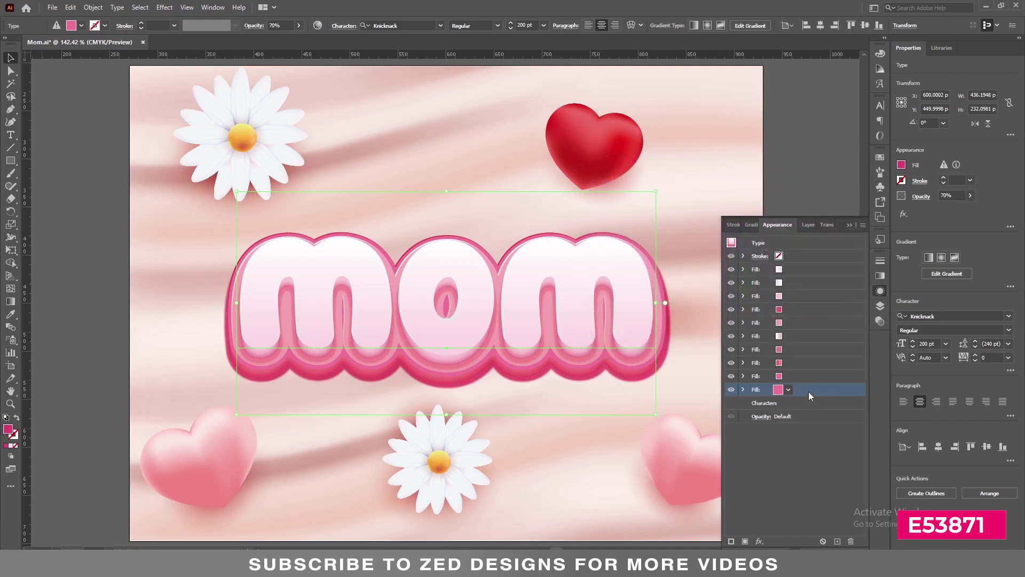
Change the Offset Path effect of the bottom E53871 fill to 18 px
click(744, 390)
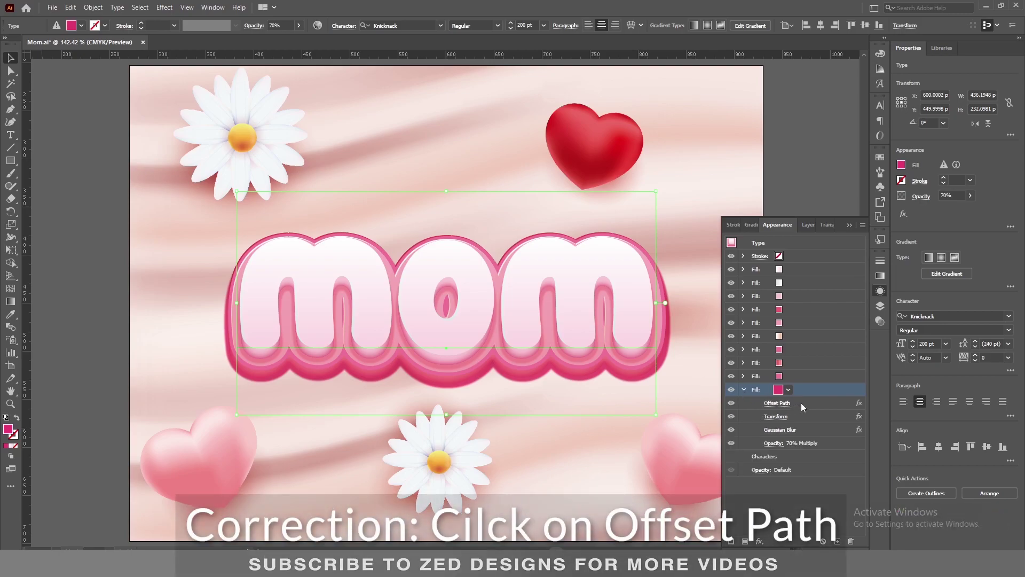
click(801, 402)
click(784, 402)
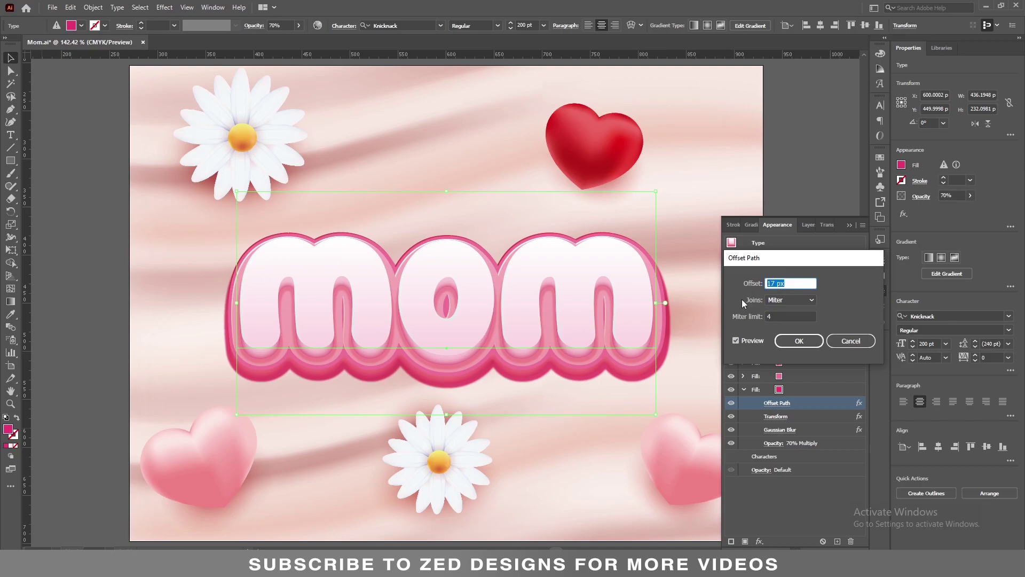
text(18)
key(Tab)
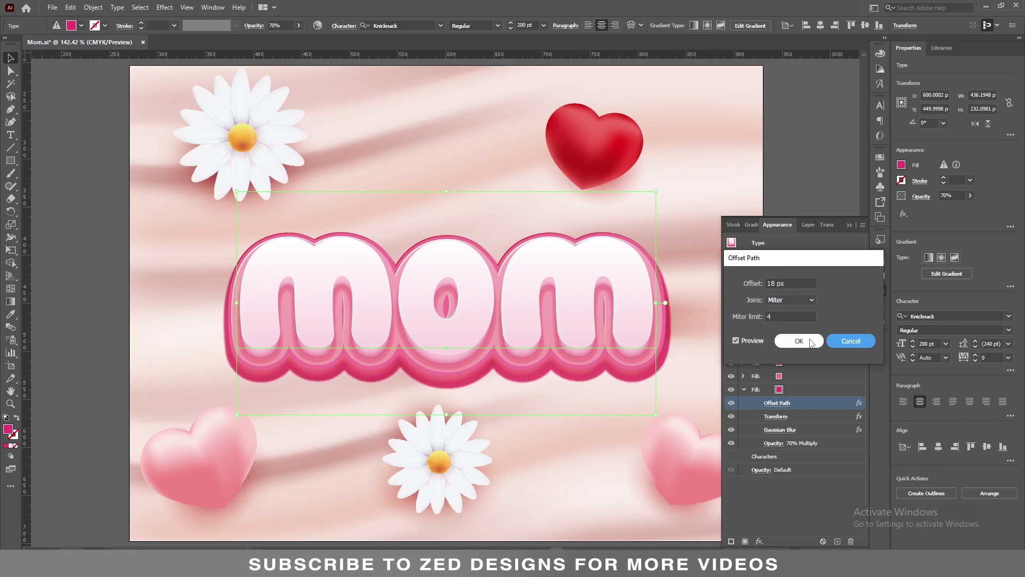
click(809, 340)
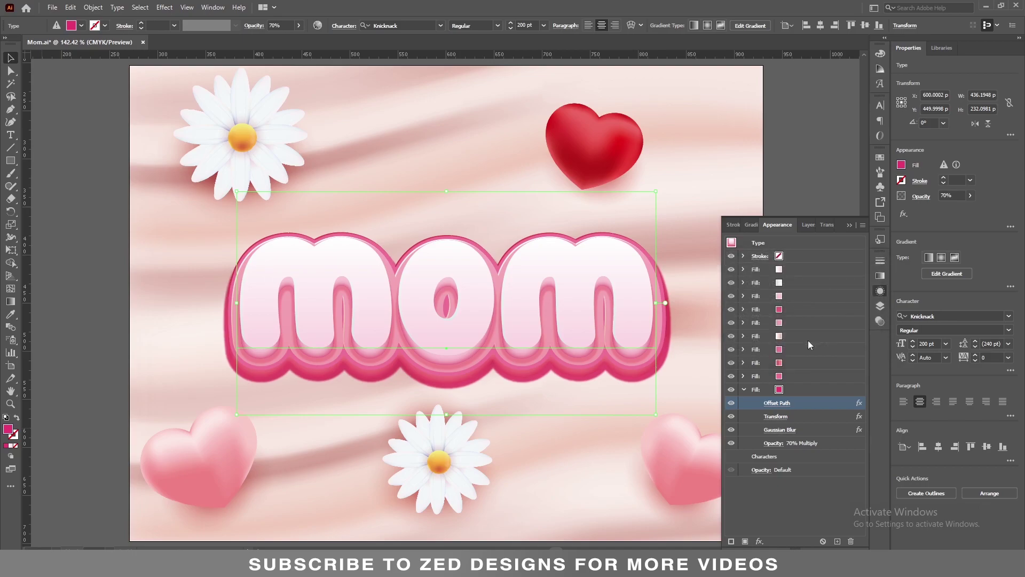
Review the bottom fill's Transform effect settings and delete its Gaussian Blur effect
click(796, 418)
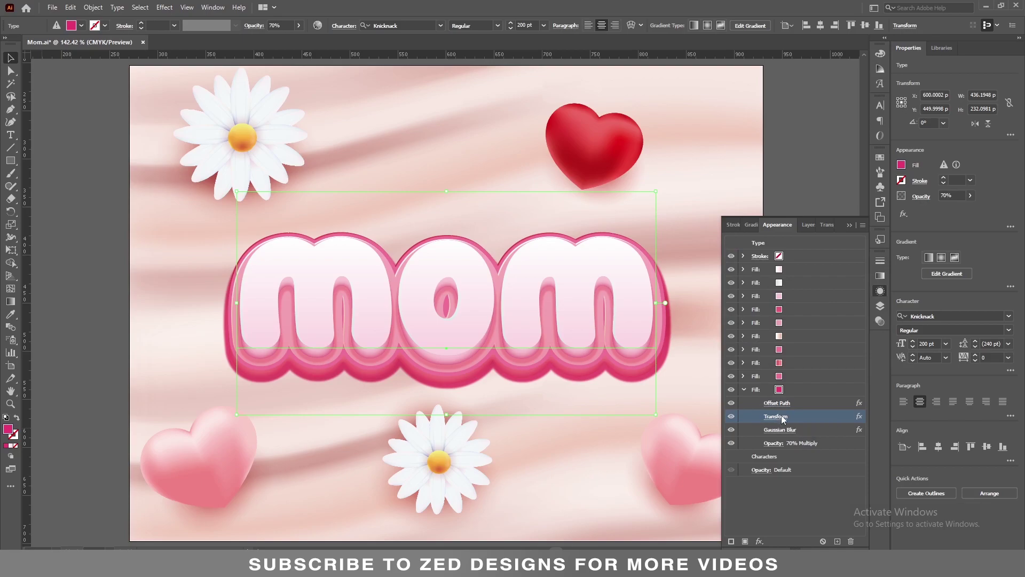
click(781, 415)
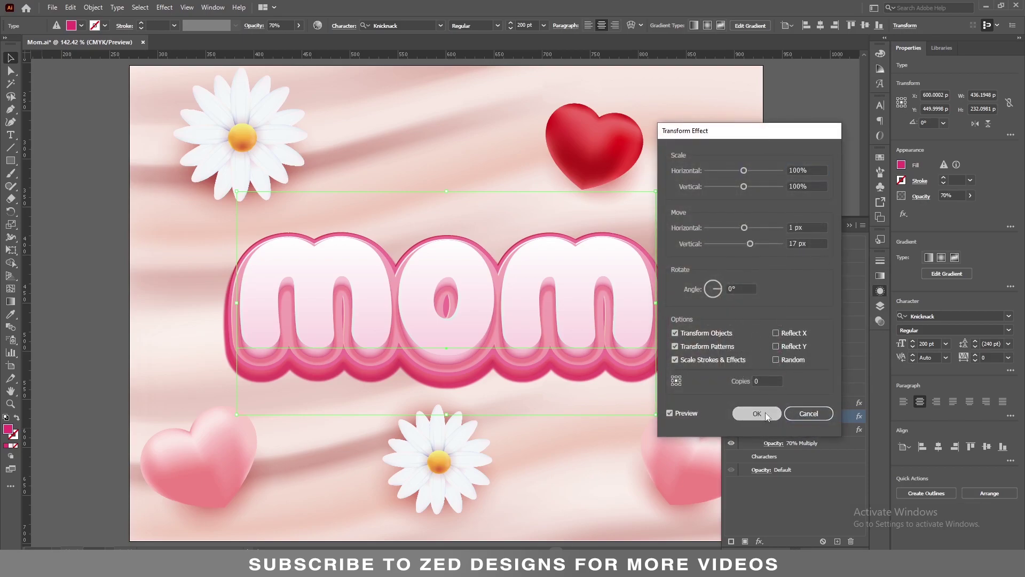
click(765, 413)
click(784, 430)
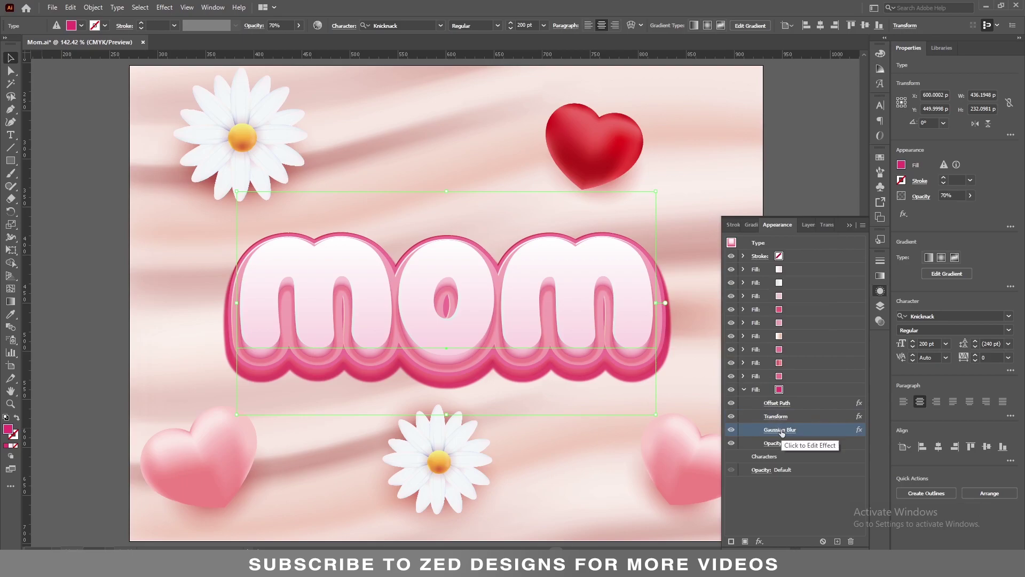
click(852, 541)
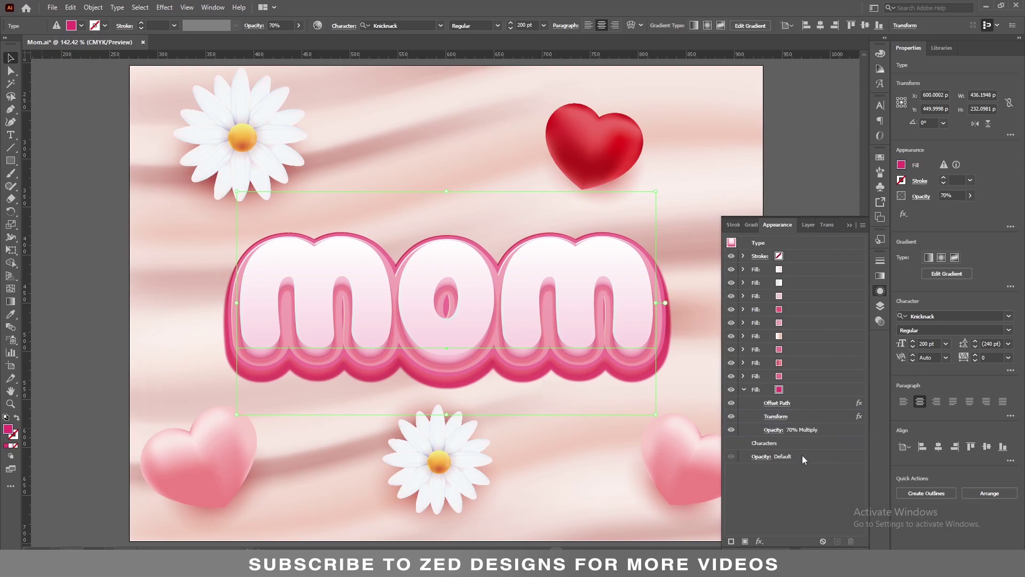
Reset the bottom fill to the Normal blending mode at 100% opacity
click(774, 430)
click(700, 450)
click(685, 249)
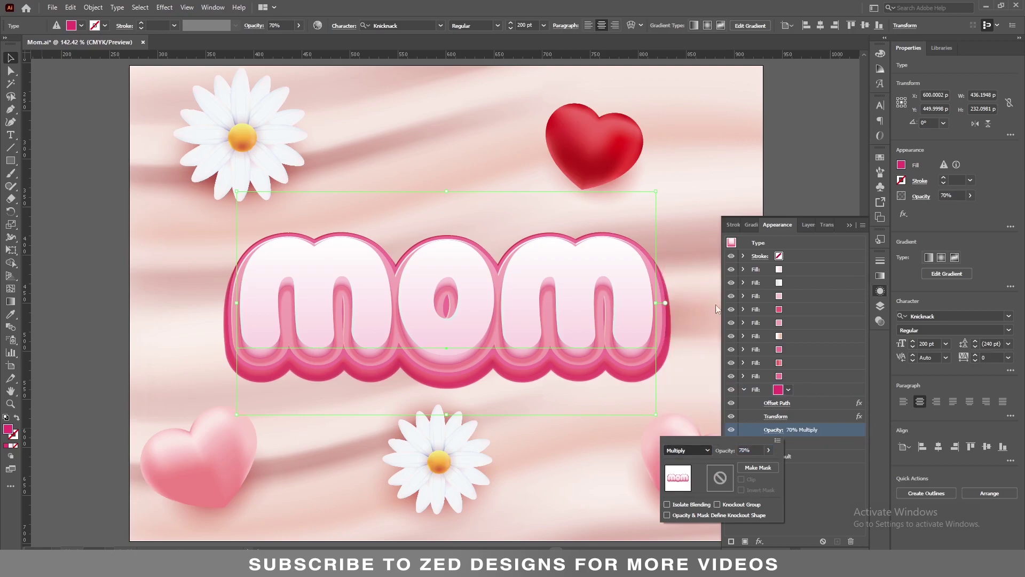
click(743, 449)
text(100)
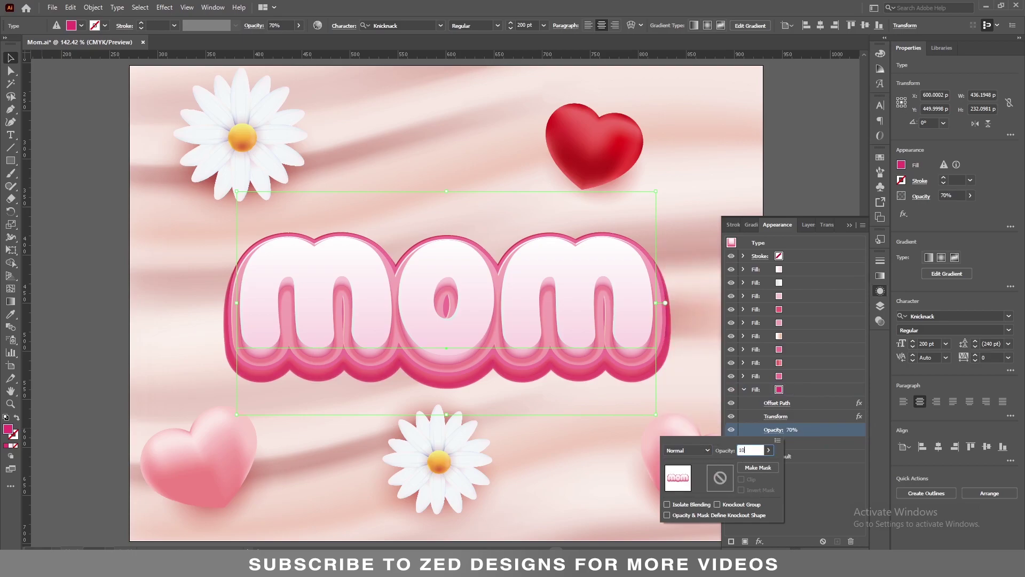
key(Tab)
click(815, 469)
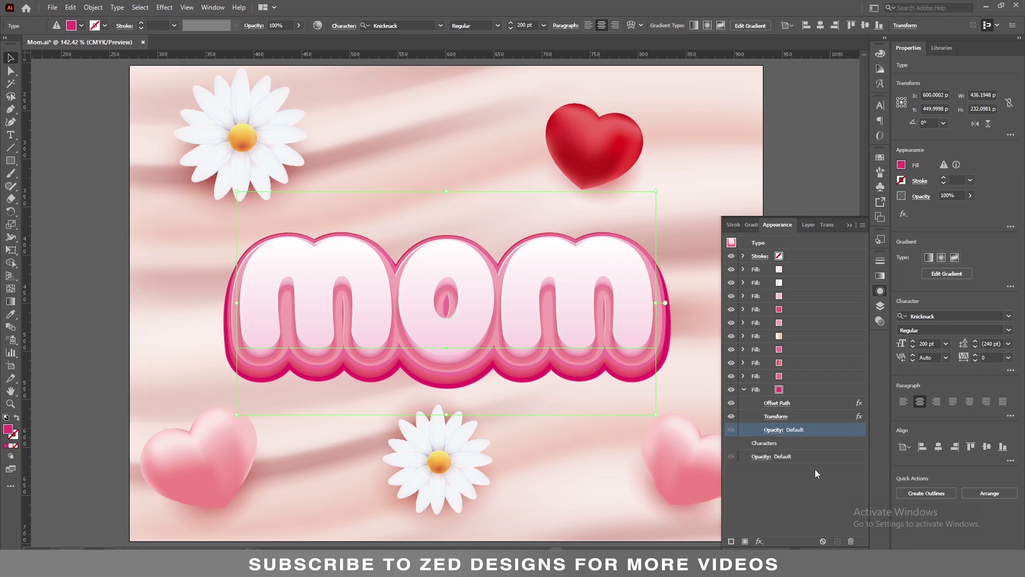
Add an Inner Glow effect to the bottom pink fill and set its glow colour to FFFFFF
click(800, 390)
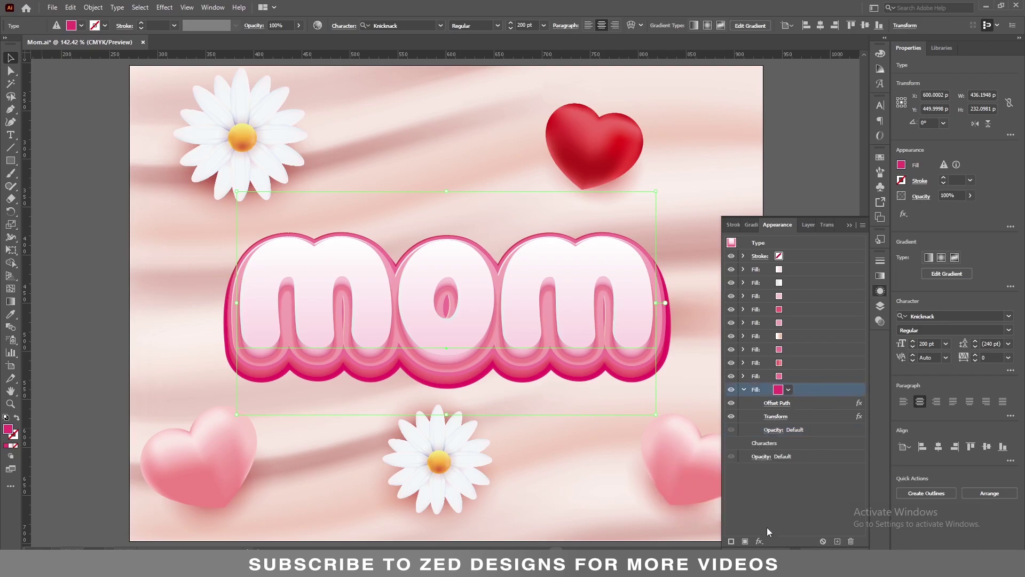
click(760, 541)
mouse_move(817, 380)
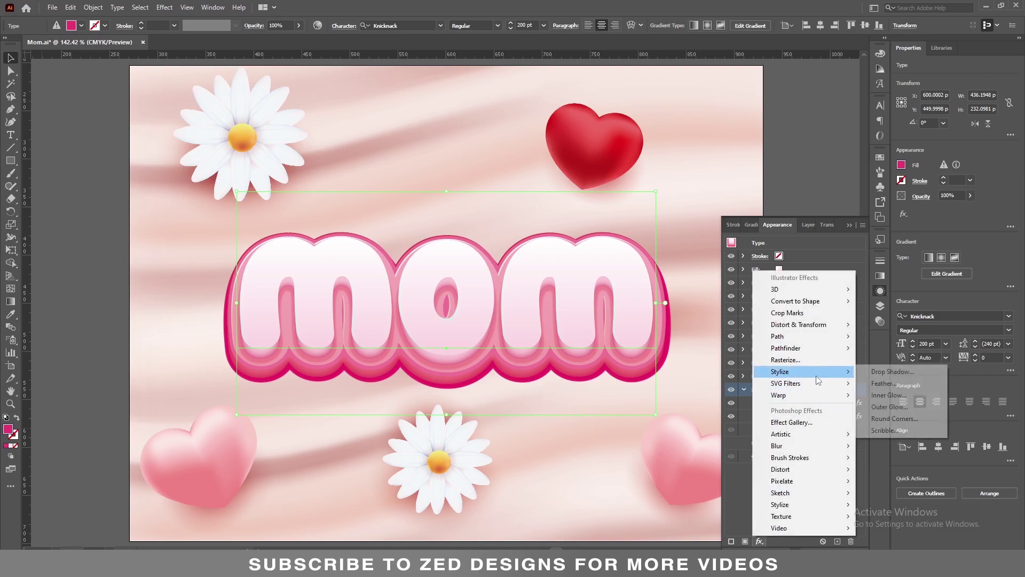
click(882, 395)
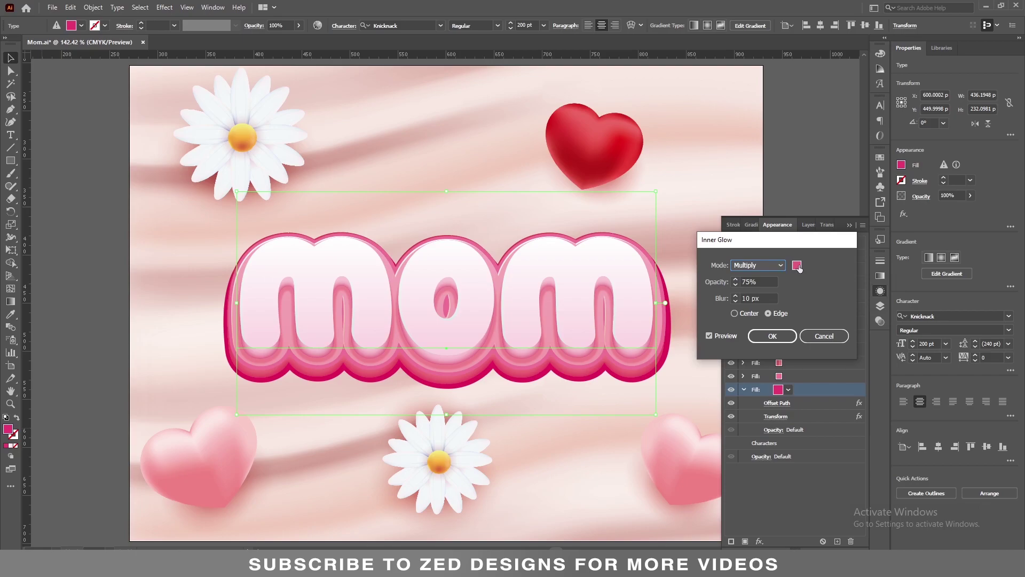
click(797, 266)
text(ffffff)
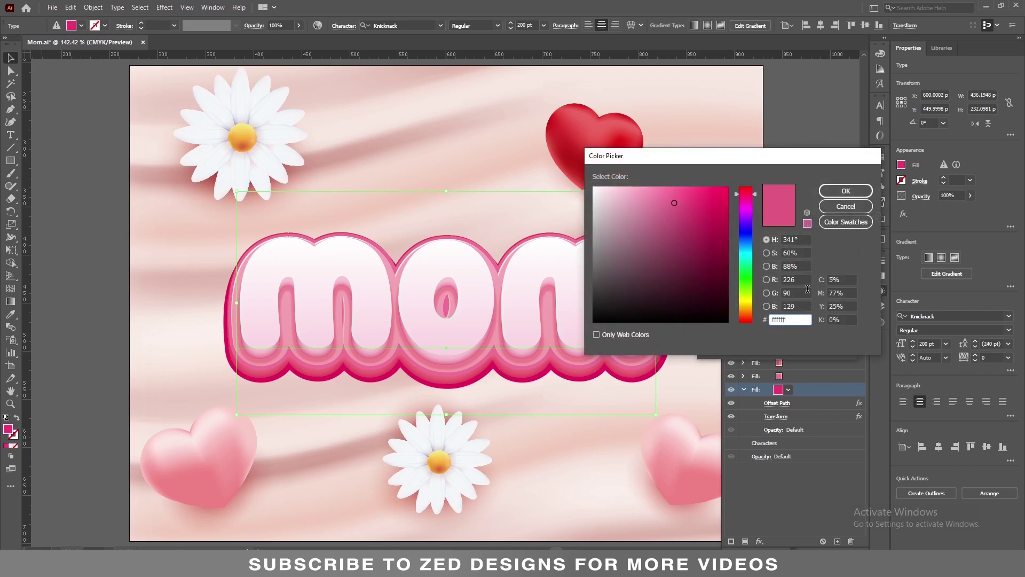
key(Tab)
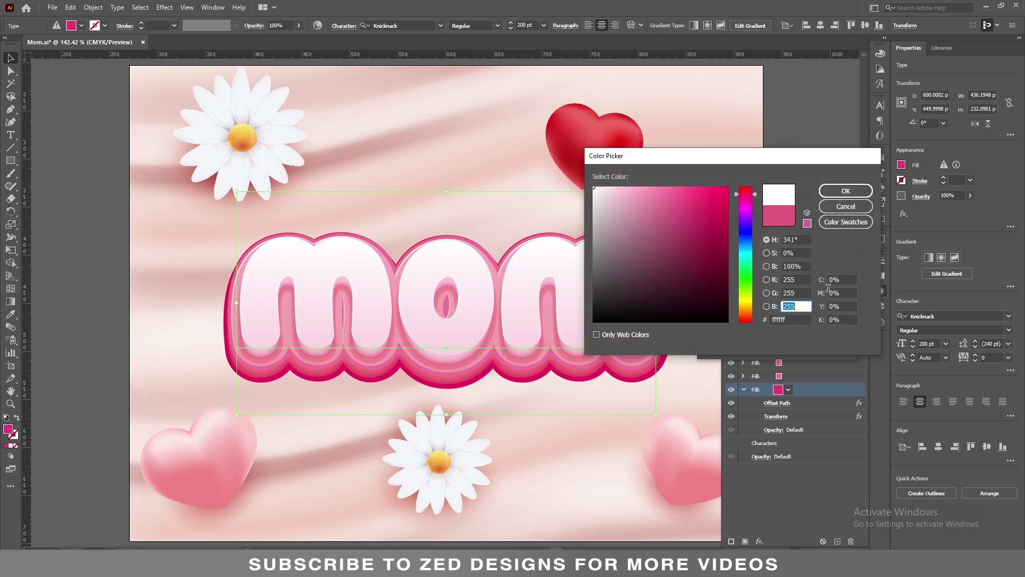
click(831, 195)
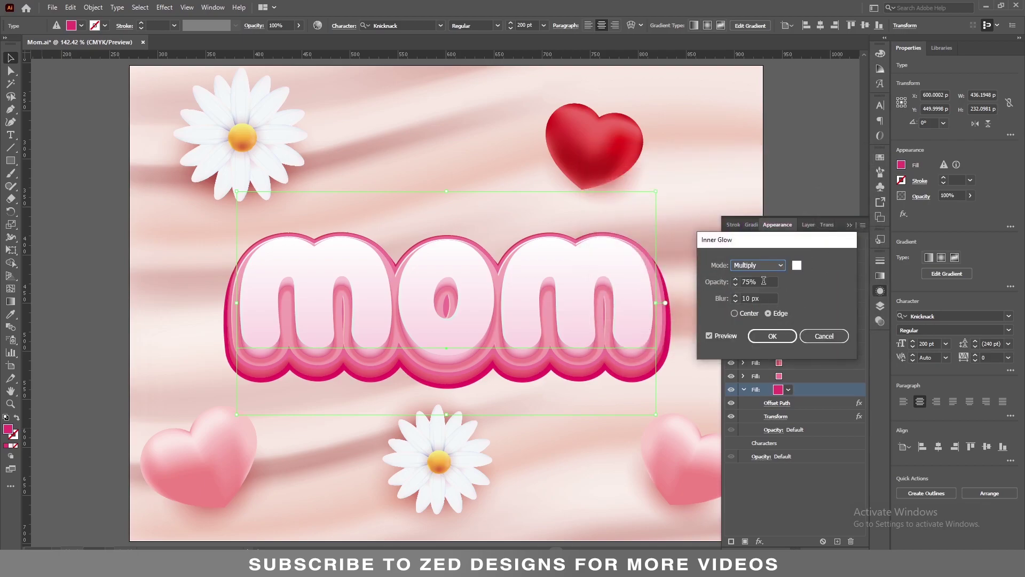
Set the Inner Glow to 45% opacity and Screen mode with a 10 px edge blur, and apply it
double_click(764, 280)
text(45)
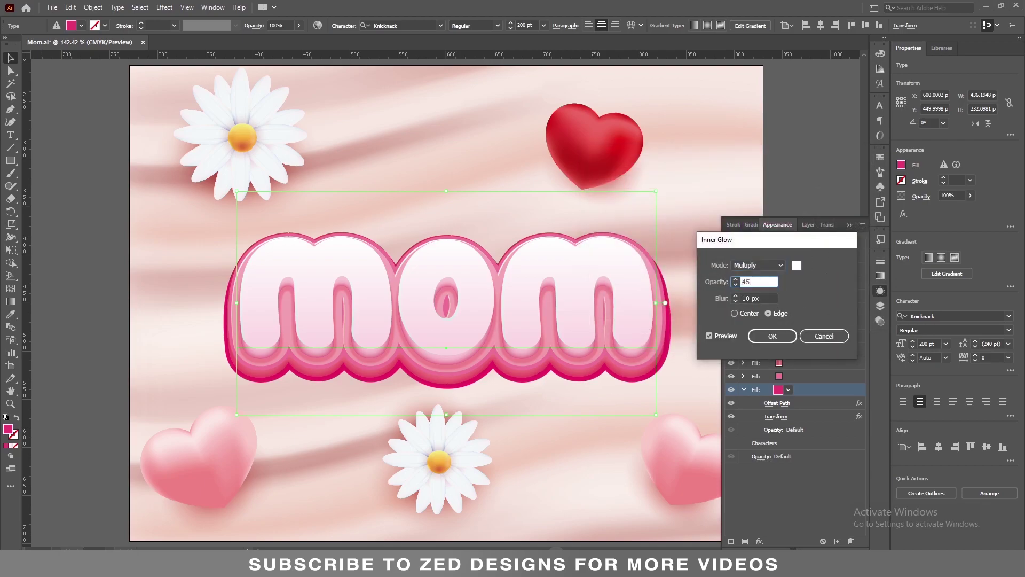
key(Tab)
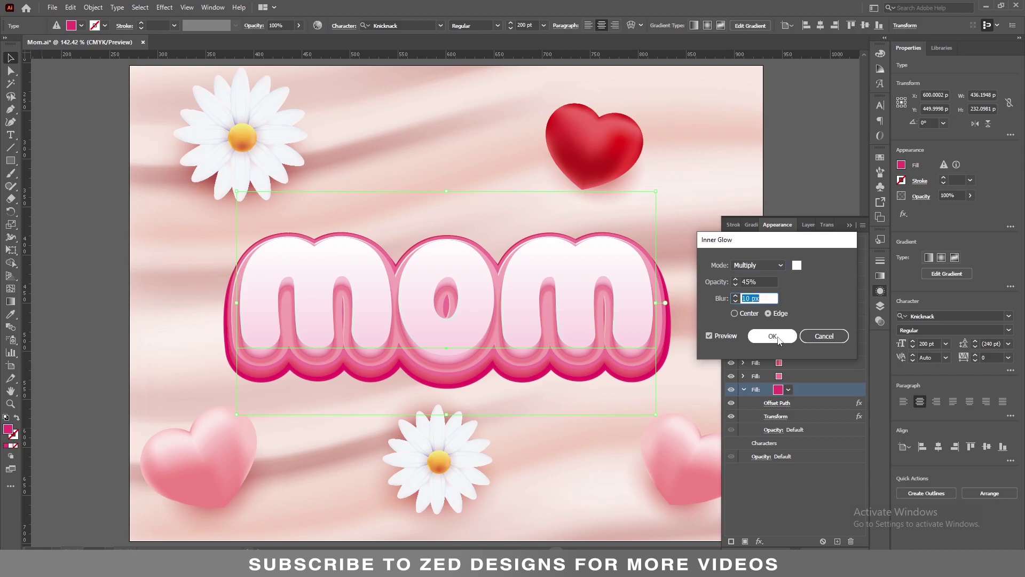
click(777, 268)
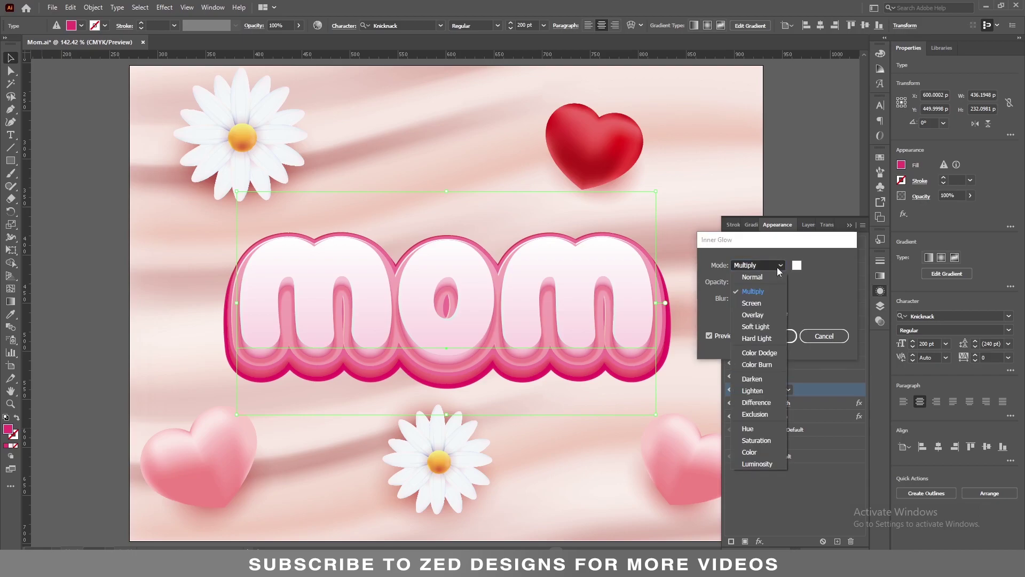
click(764, 301)
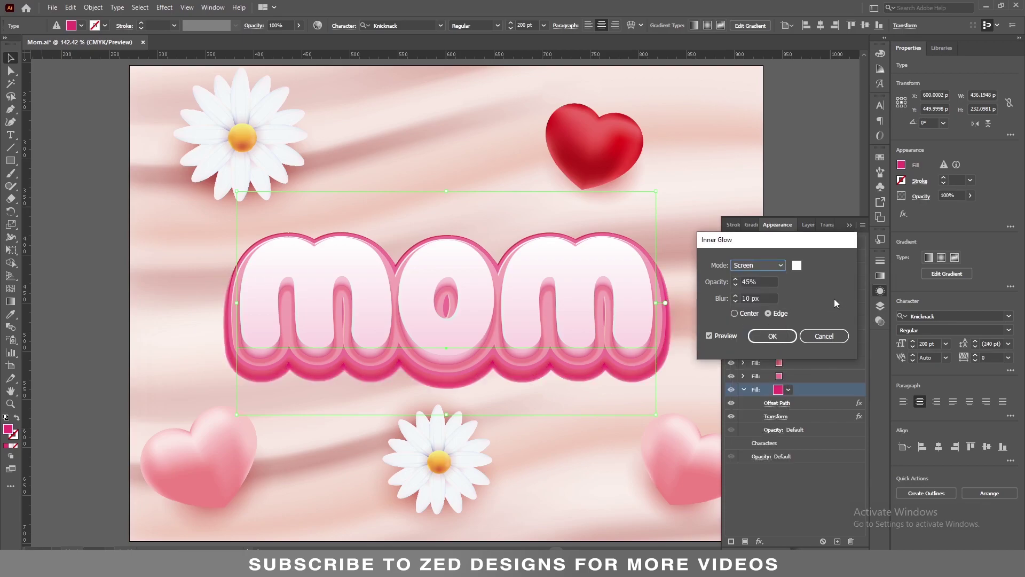
click(769, 297)
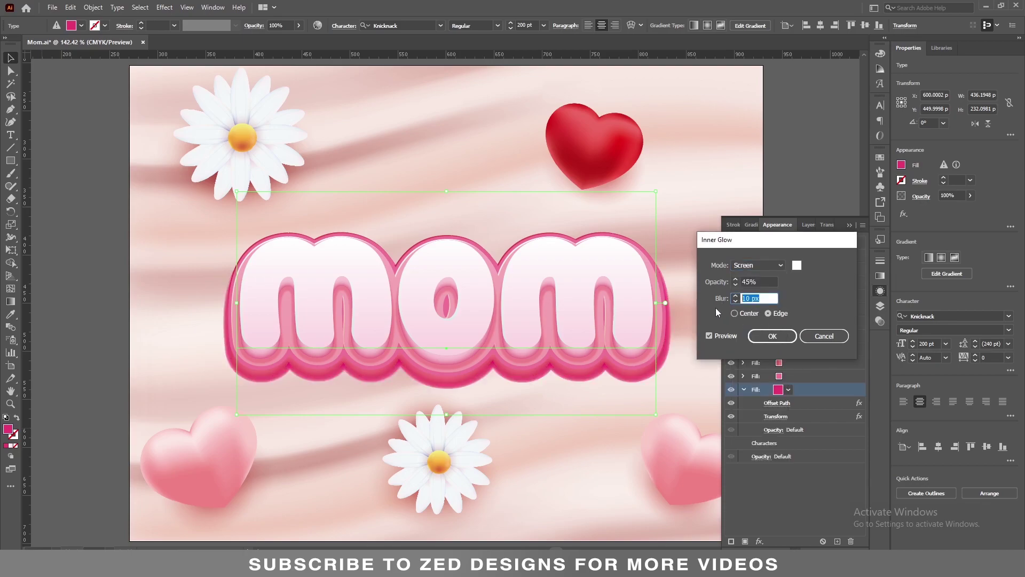
click(777, 338)
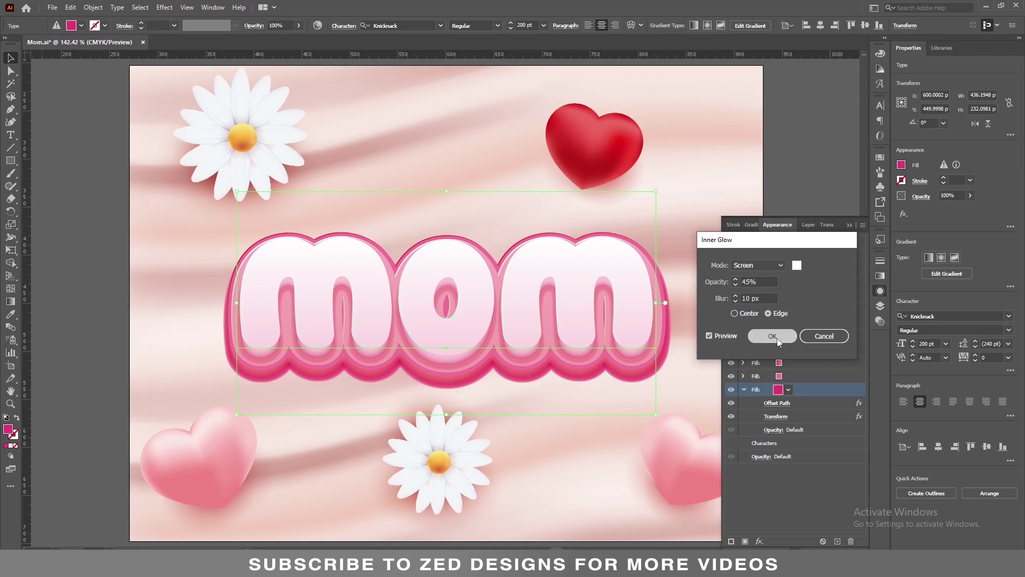
Duplicate the bottom pink fill and select the lowest copy
click(745, 391)
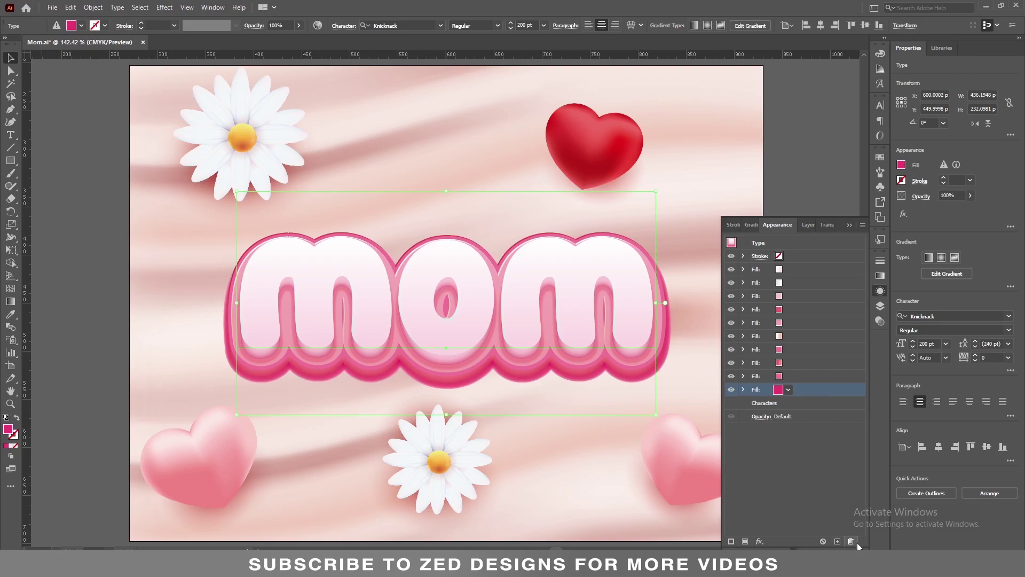
click(837, 542)
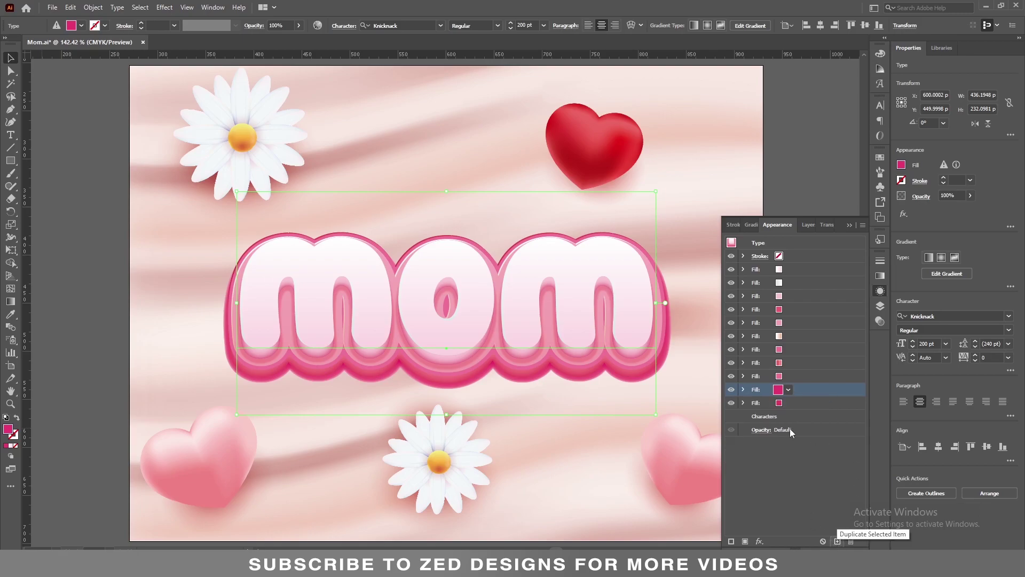
click(809, 405)
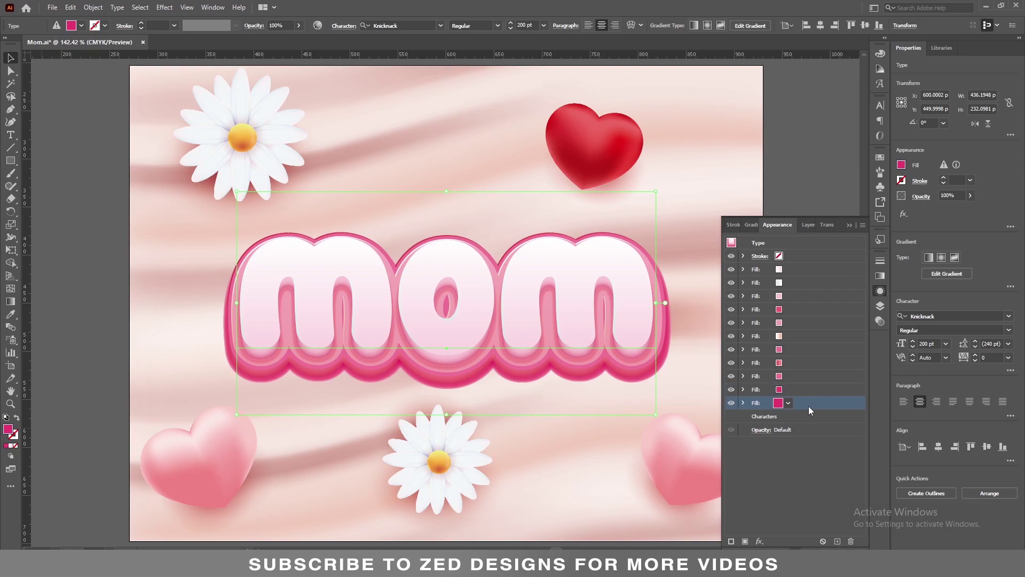
Change the Offset Path effect of the lowest fill to 15 px
click(744, 403)
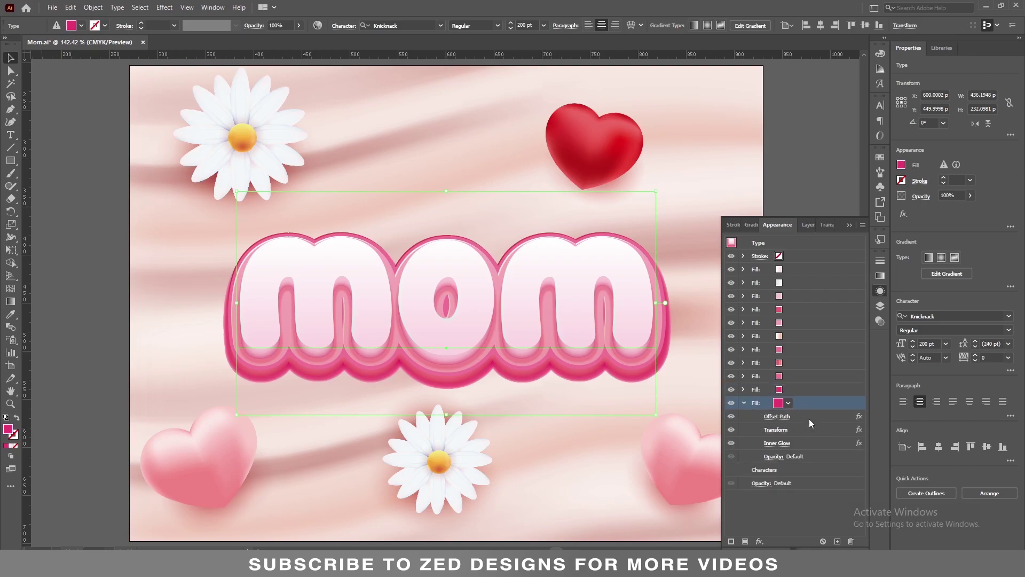
click(781, 421)
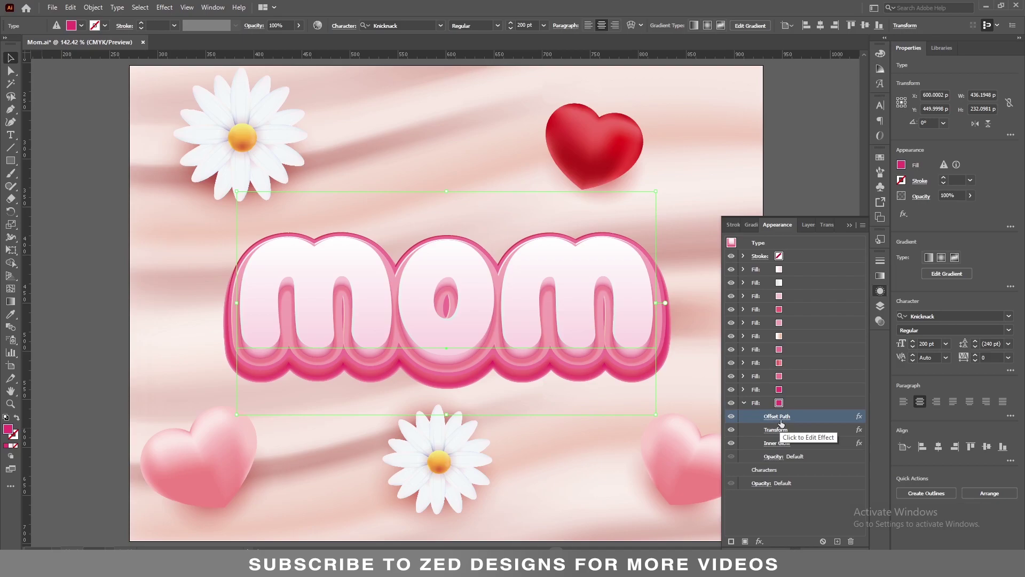
click(781, 420)
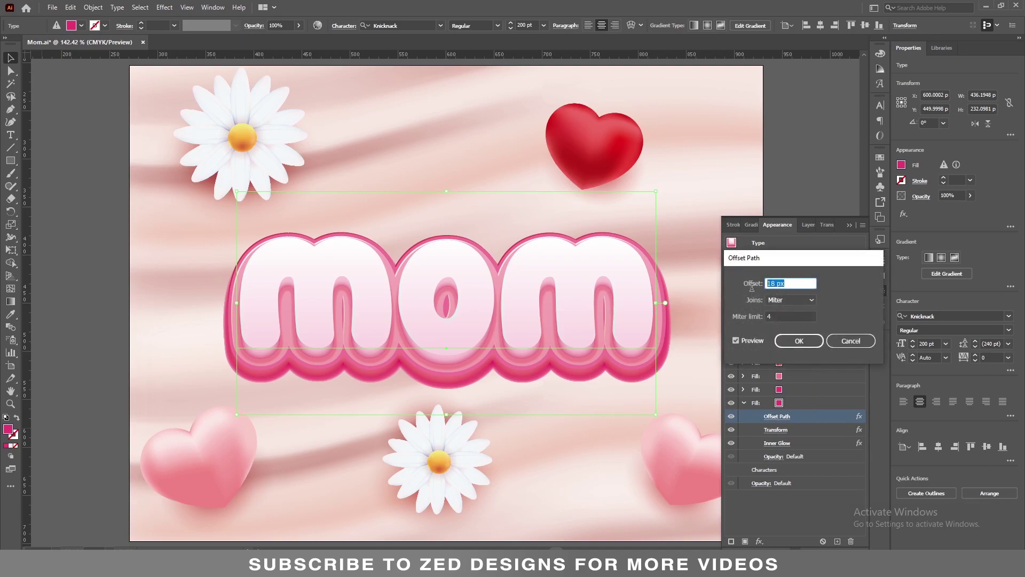
text(15)
key(Tab)
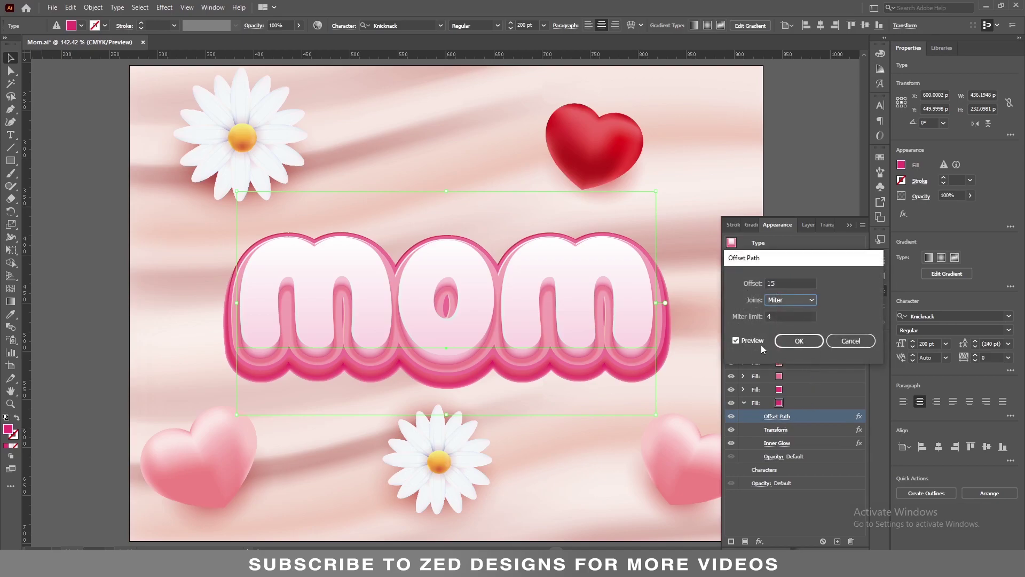
click(787, 340)
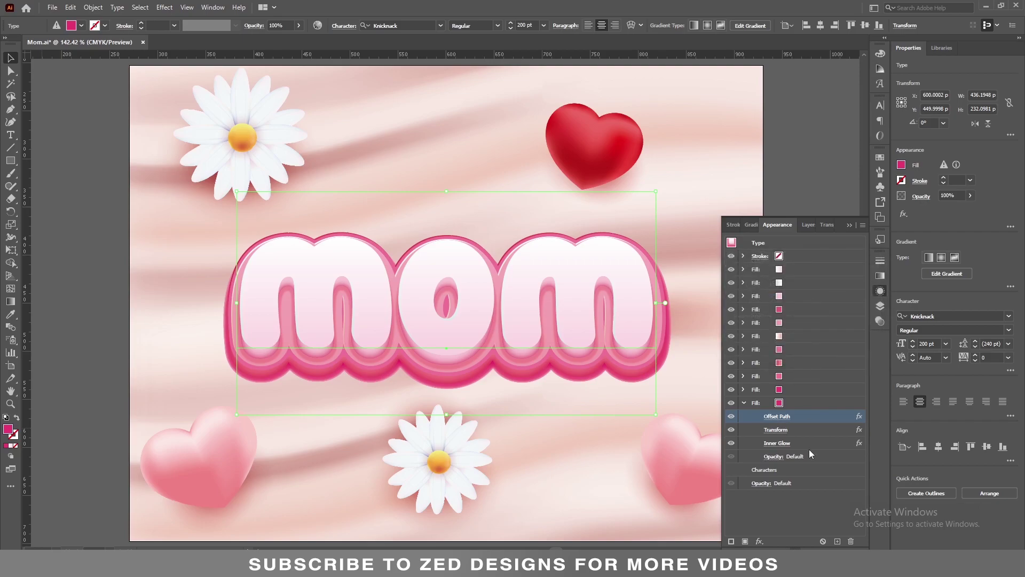
Set the lowest fill's Transform effect to move 0.7 px horizontally and 14 px vertically
click(797, 429)
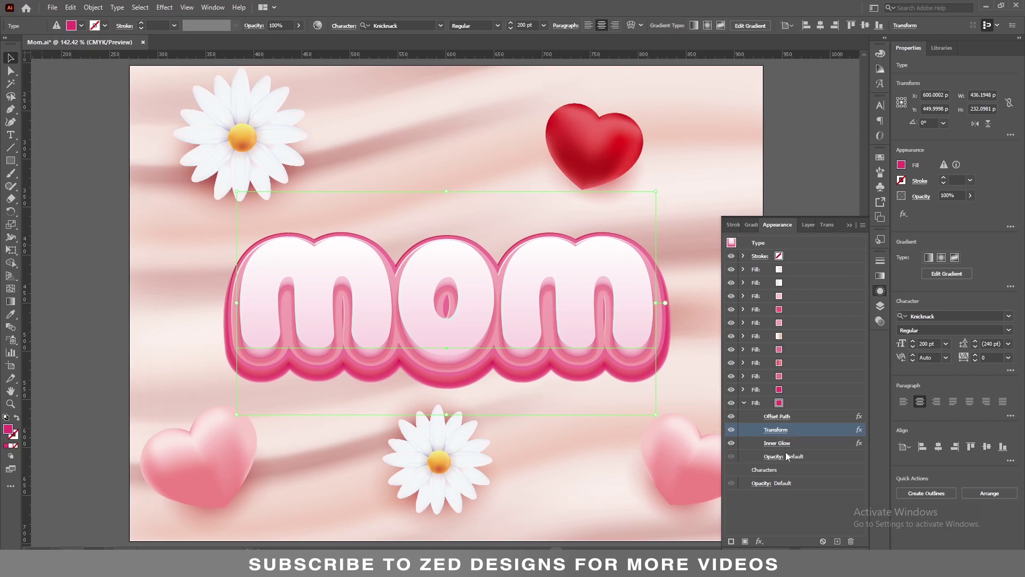
key(Tab)
key(Tab)
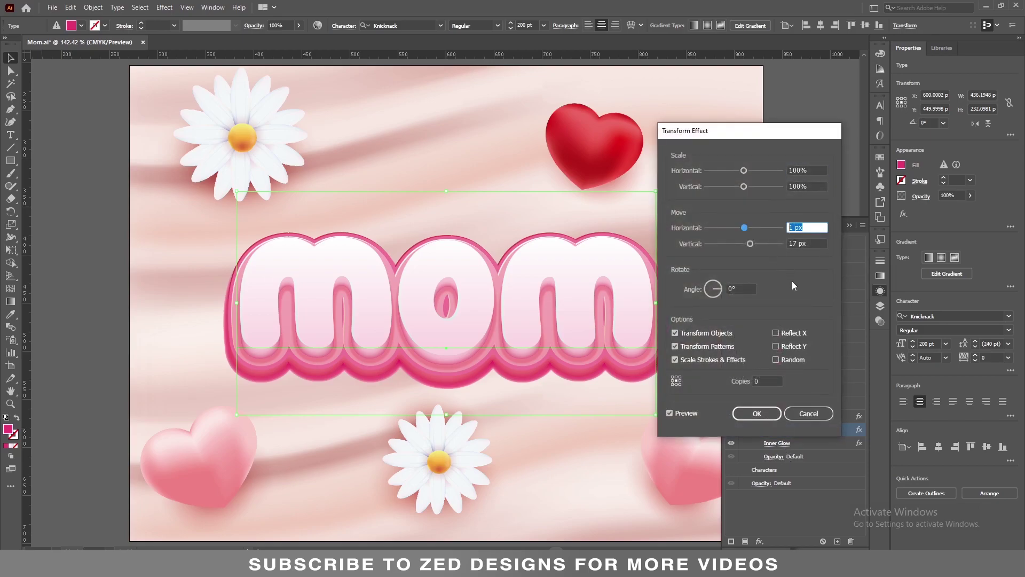
text(0.7)
key(Tab)
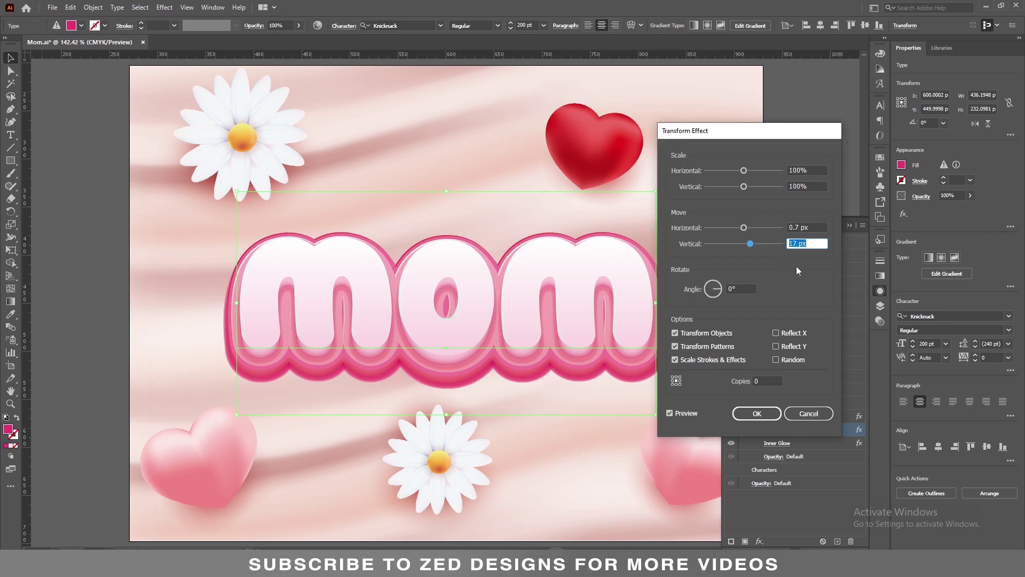
text(14)
key(shift+Tab)
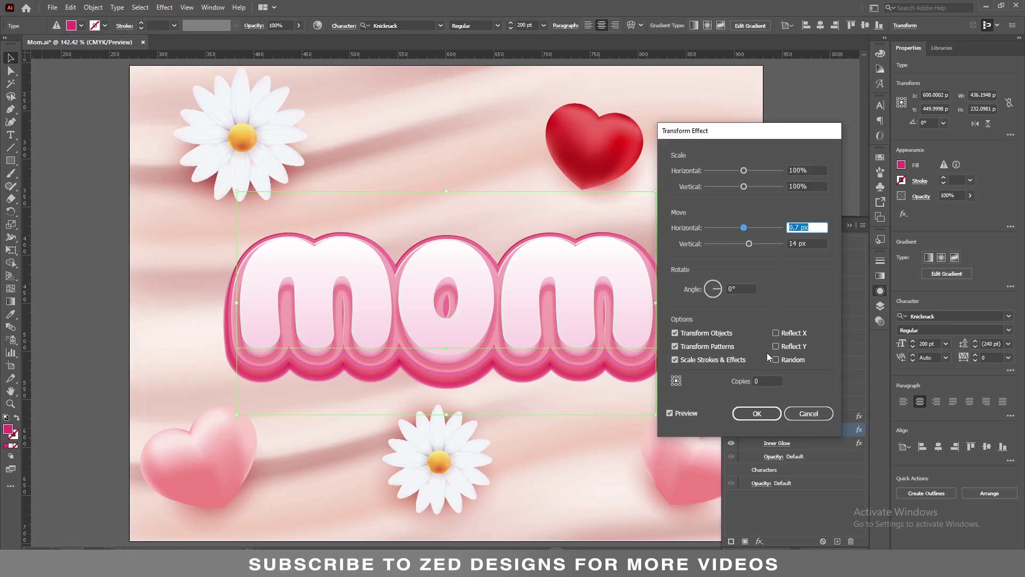
click(759, 418)
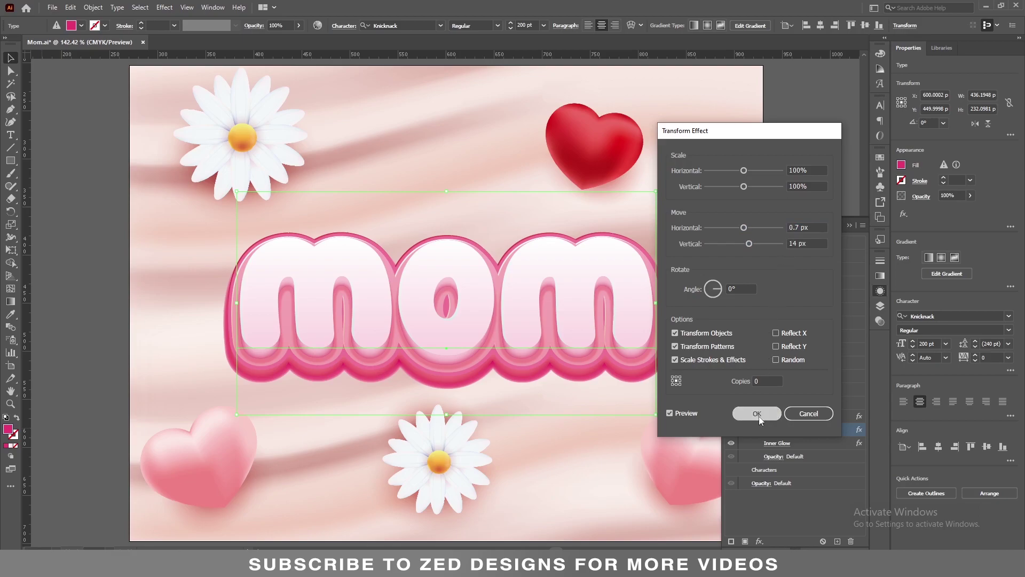
Delete the Inner Glow effect from the lowest fill and collapse that fill
click(804, 444)
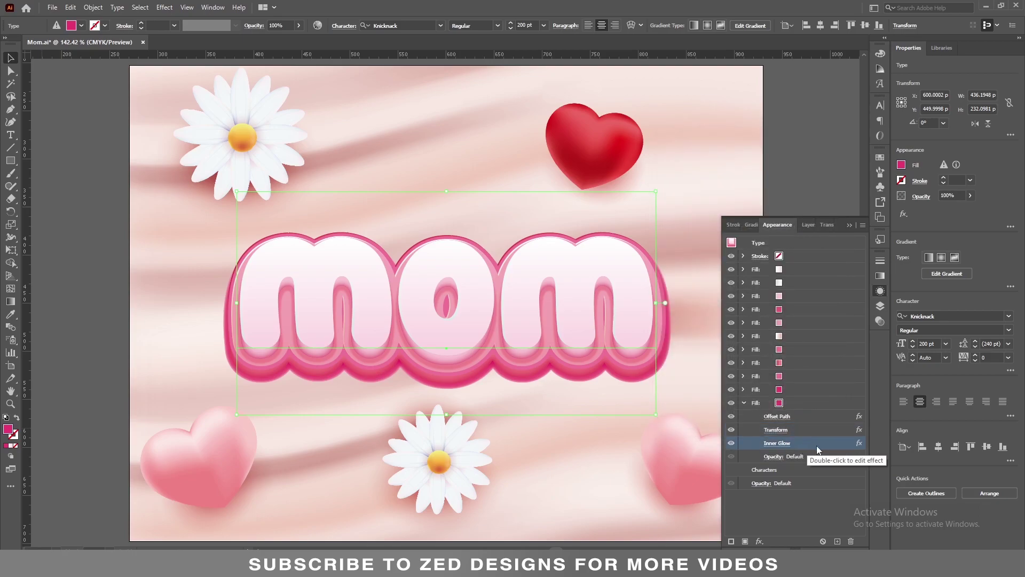
click(850, 541)
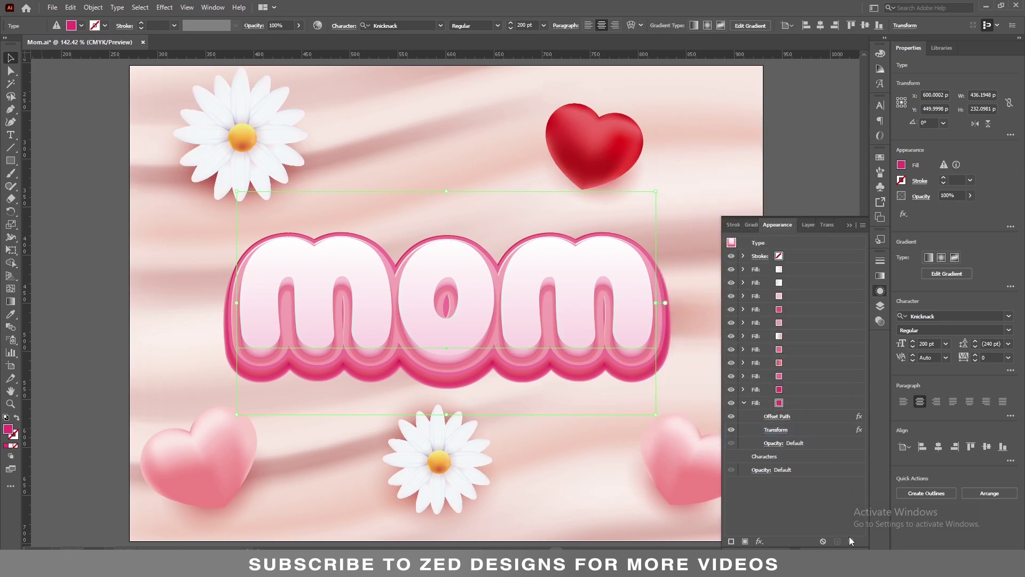
click(803, 408)
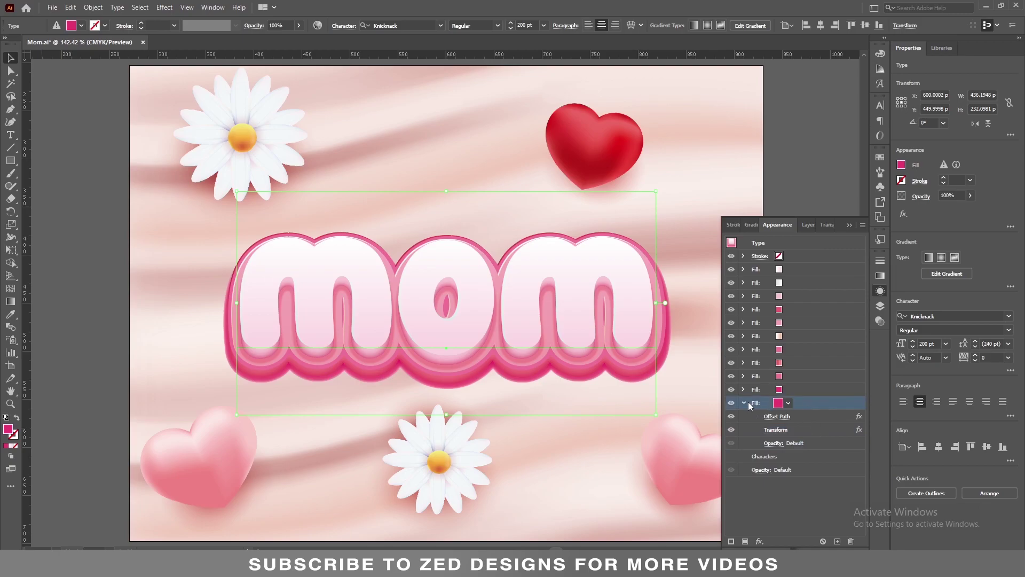
click(744, 402)
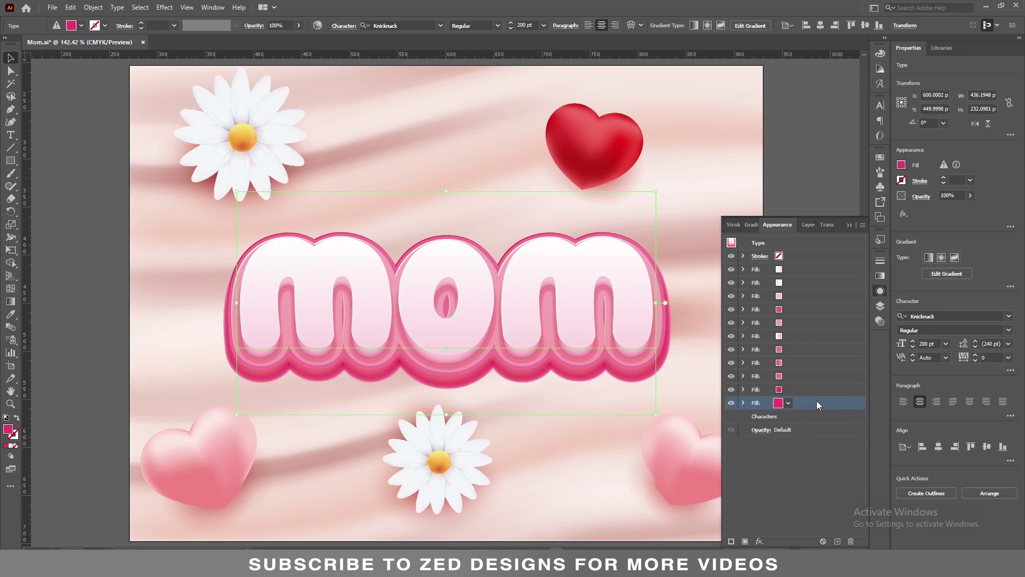
Recolour the lowest fill of the text to FFB0BF
double_click(7, 429)
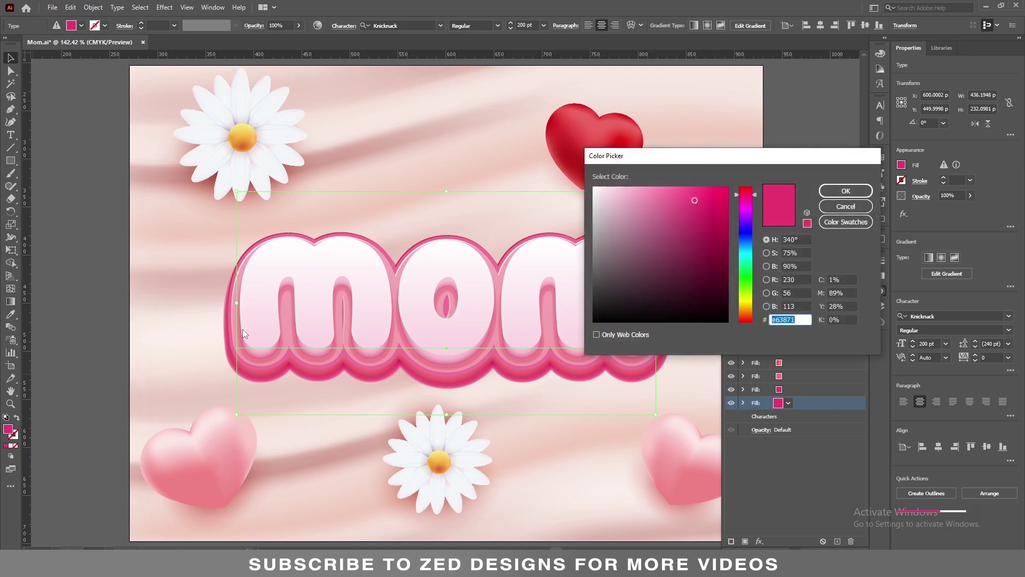
text(ffb)
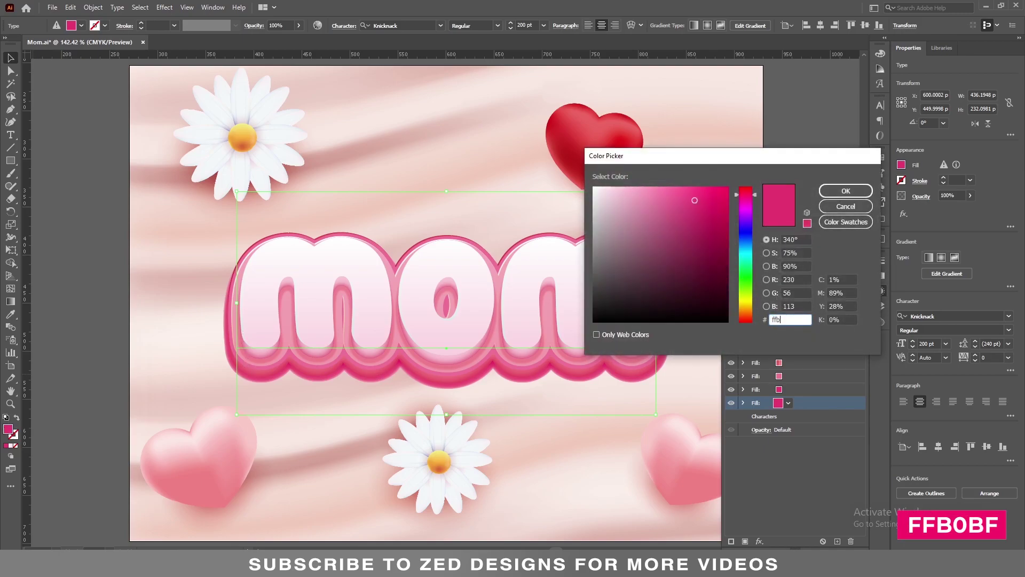
text(0fbf)
key(Tab)
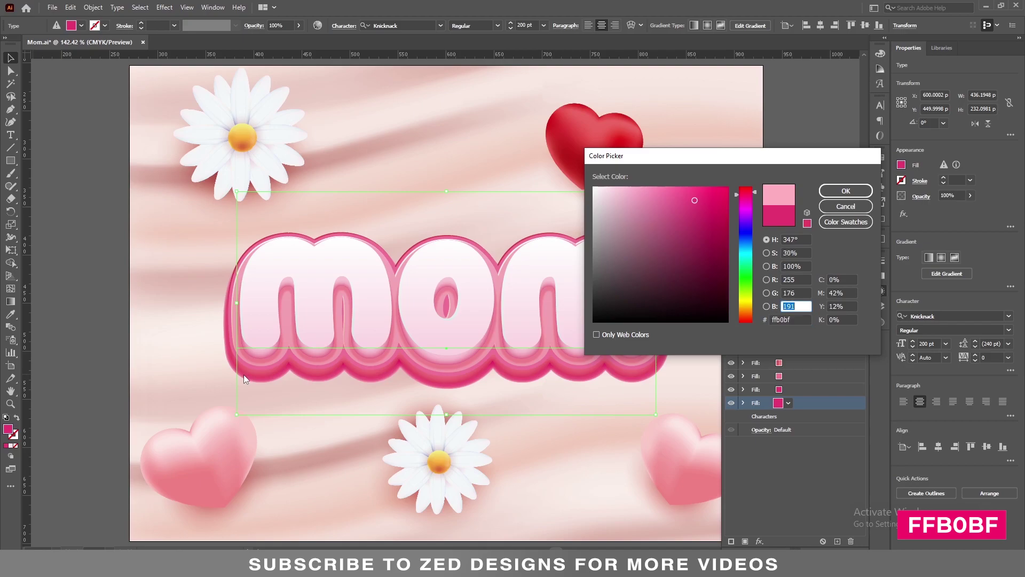
click(846, 190)
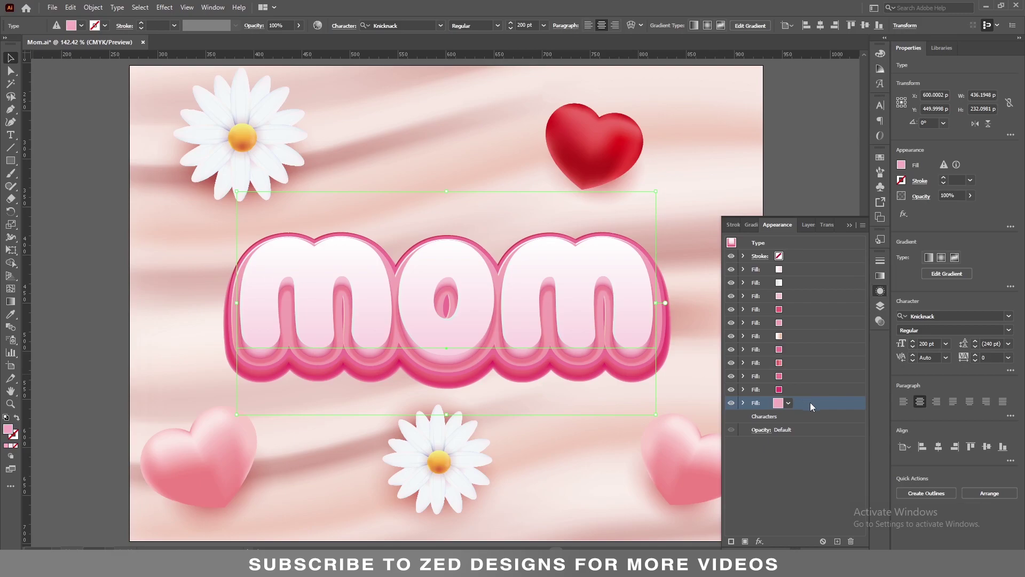
Duplicate the pink gradient fill fourth from the bottom and move it to the bottom of the fill stack
click(800, 363)
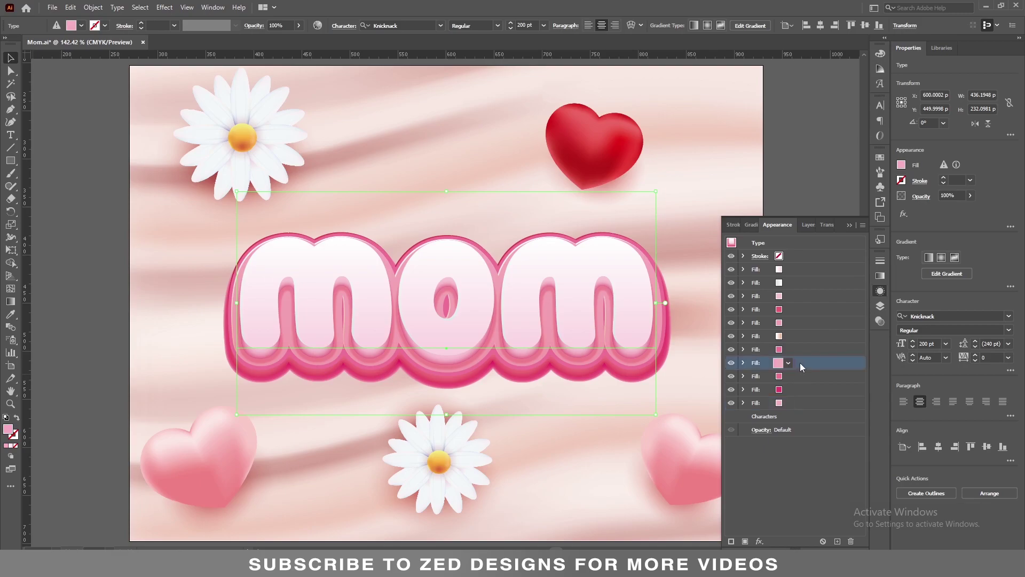
click(838, 541)
drag(800, 361, 798, 417)
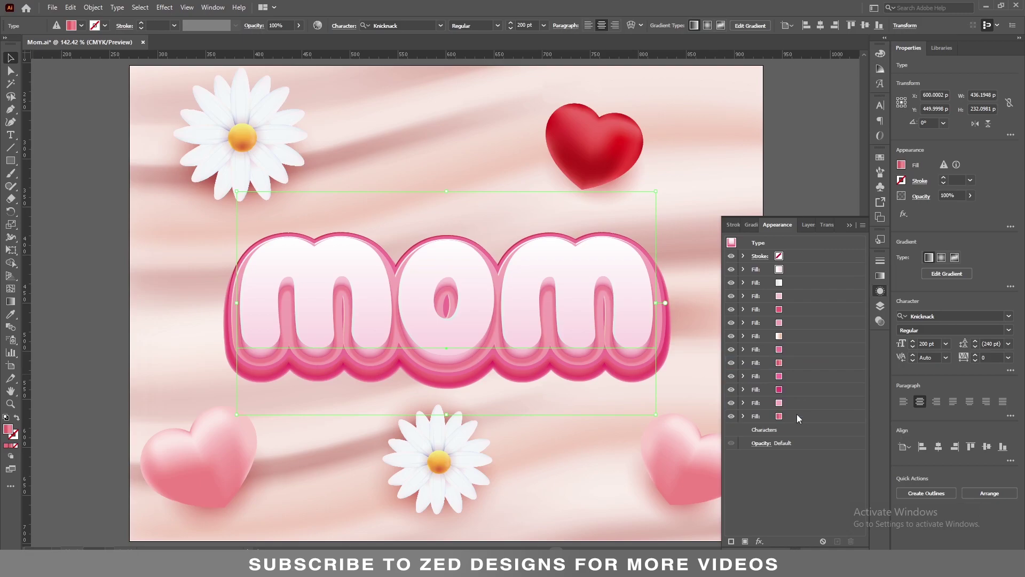
Recolour the 83% stop of the lowest fill's gradient to FC4777
click(809, 416)
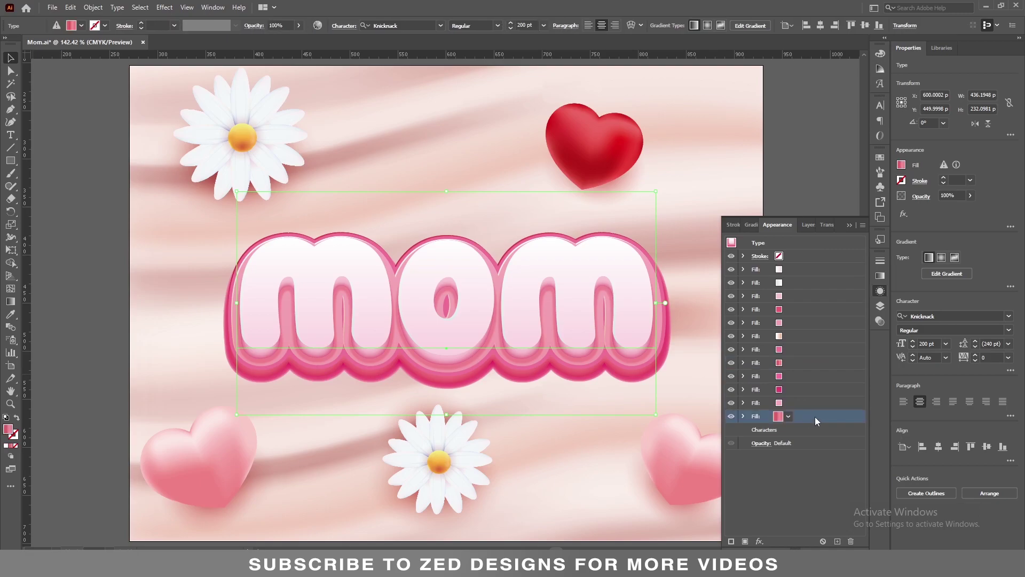
click(880, 278)
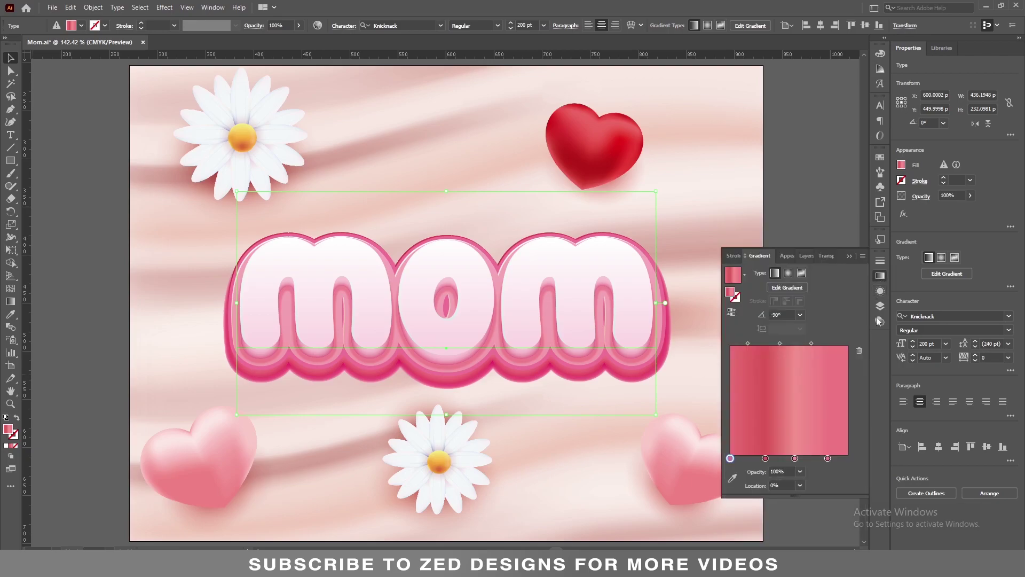
double_click(827, 458)
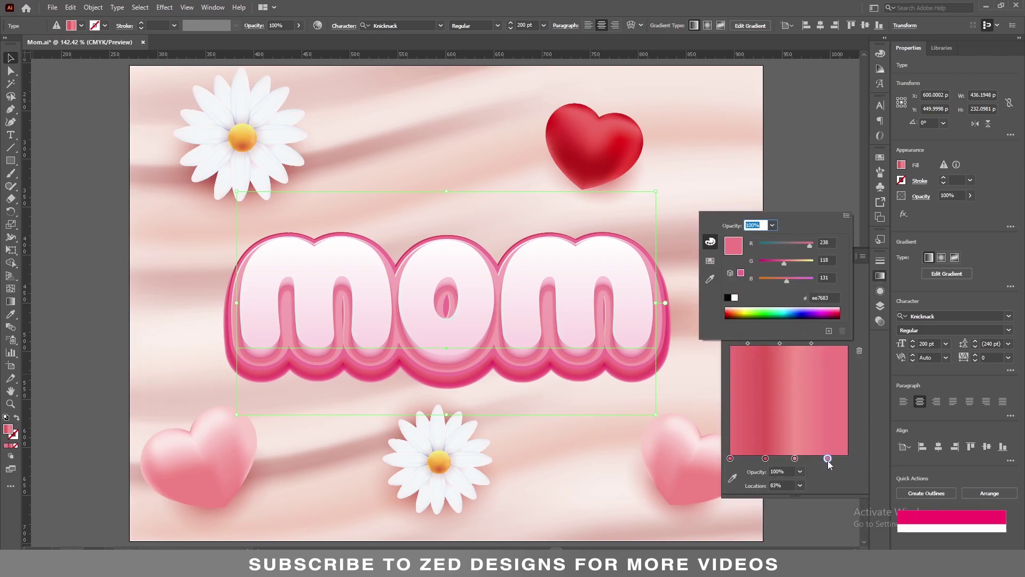
double_click(822, 298)
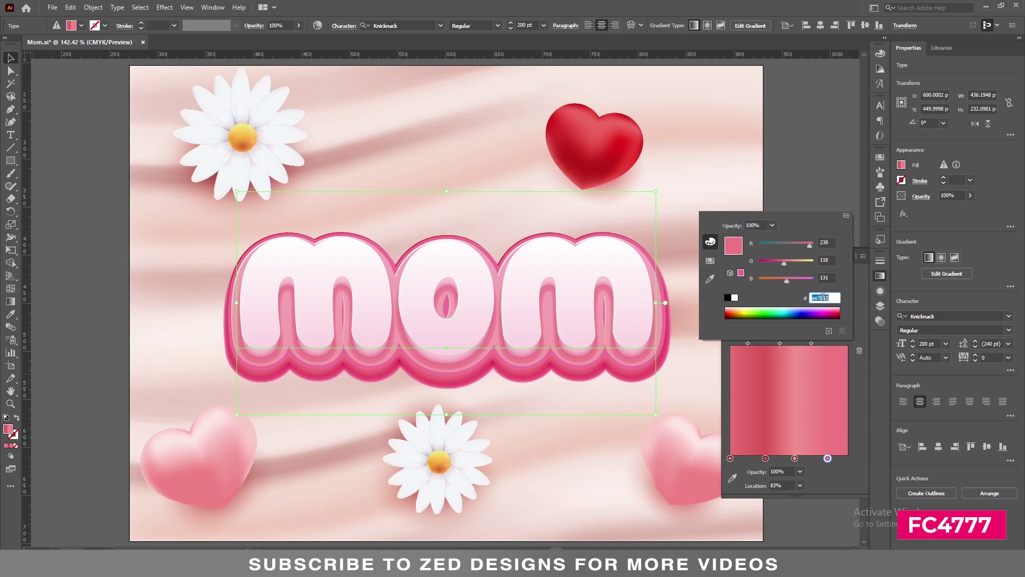
text(fc4)
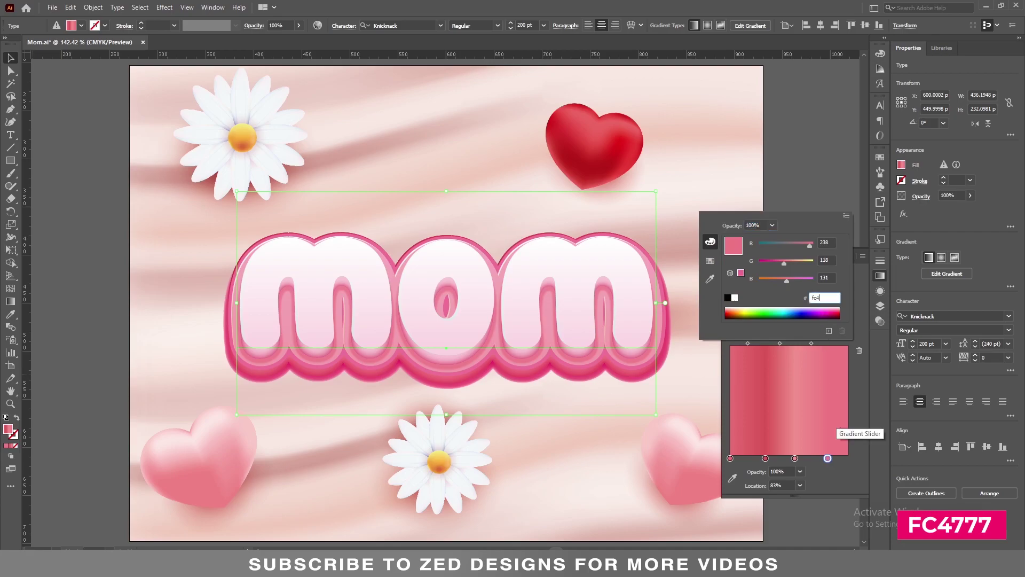
text(777)
key(Tab)
click(825, 469)
Recolour the 55% stop of the lowest fill's gradient to FF5F6F
click(795, 459)
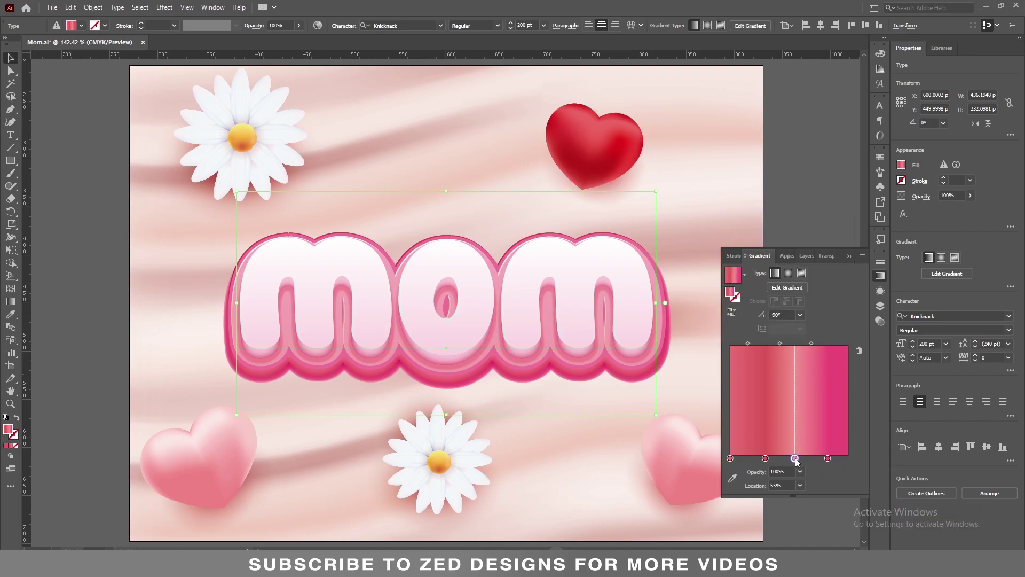
double_click(796, 459)
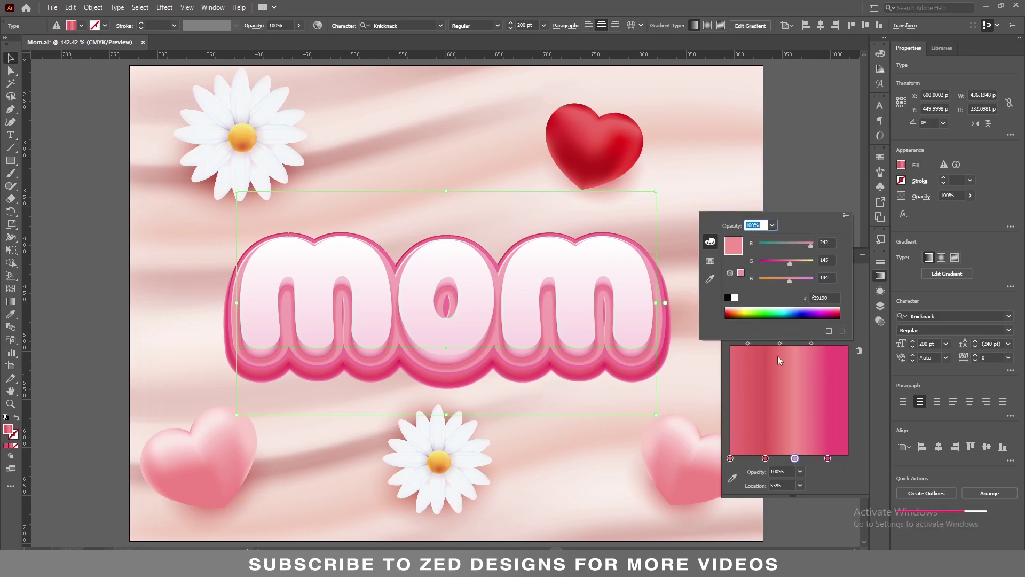
click(810, 298)
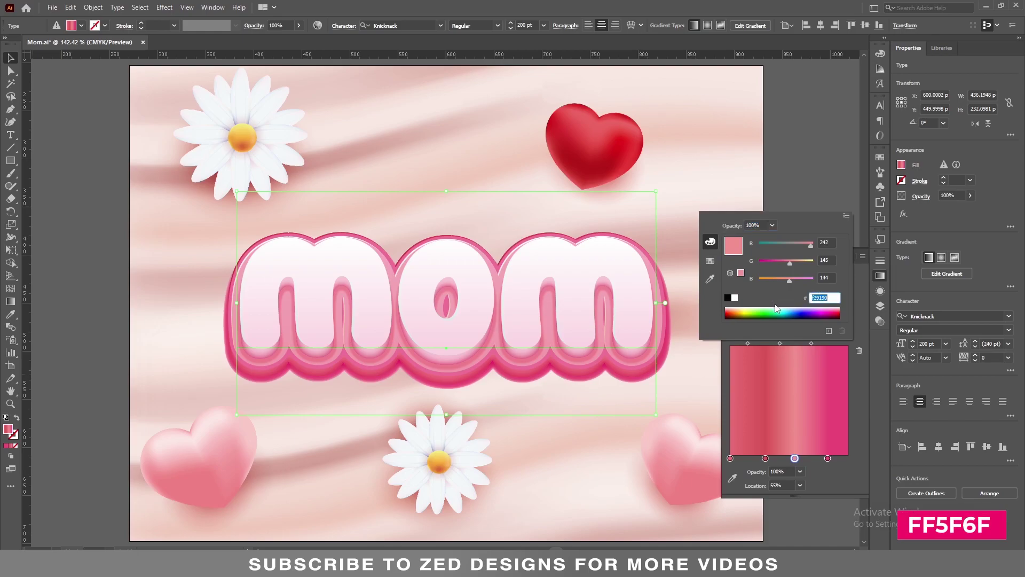
text(ff5f6)
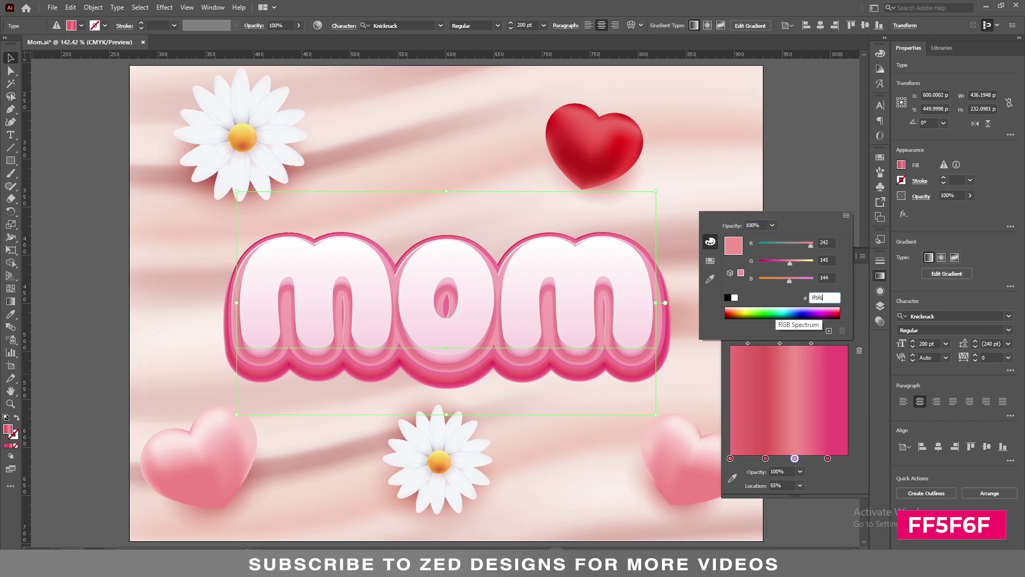
text(f)
key(Tab)
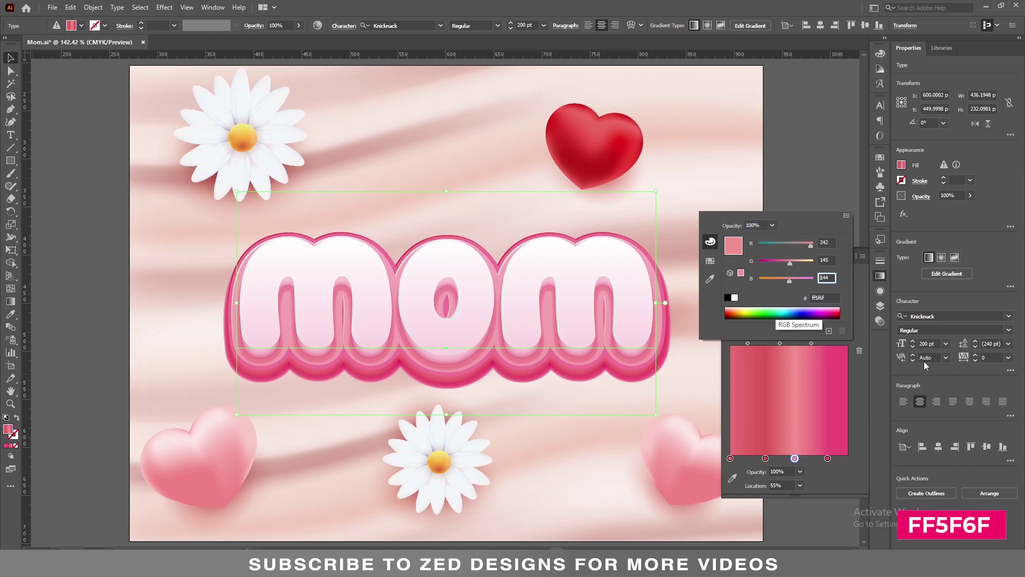
click(820, 481)
Recolour the 30% stop of the lowest fill's gradient to D92A51
double_click(764, 458)
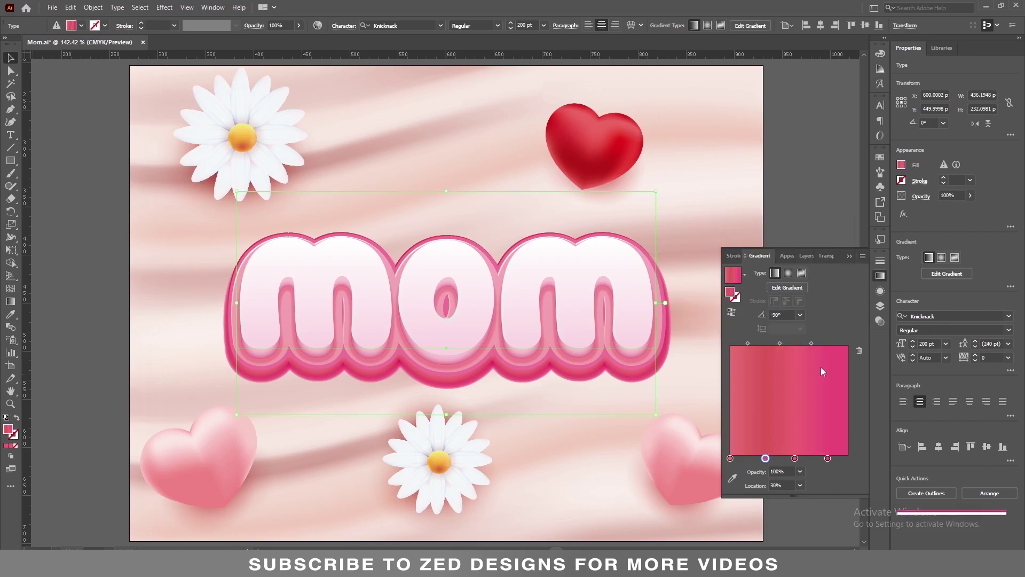
double_click(823, 298)
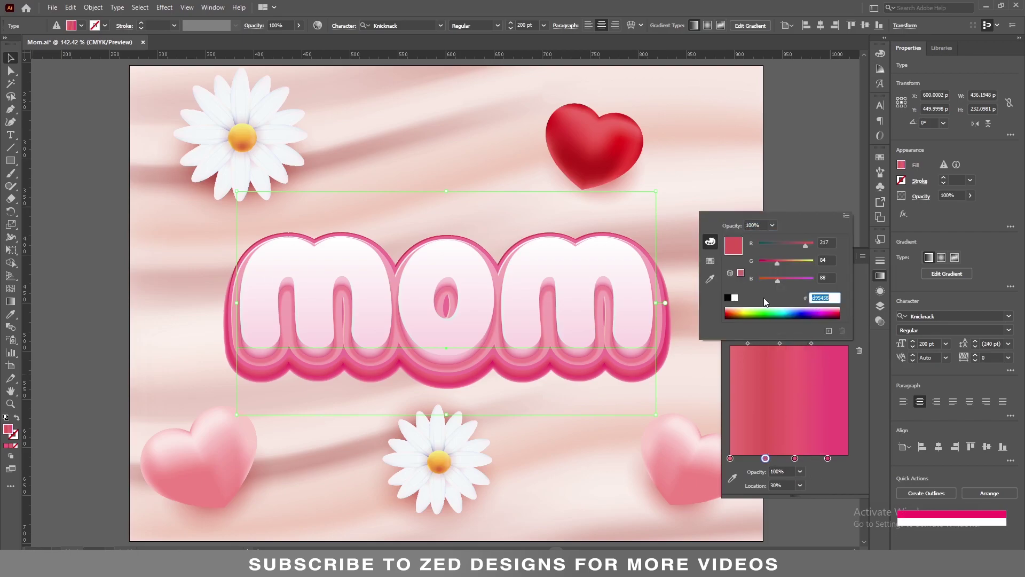
text(d92a51)
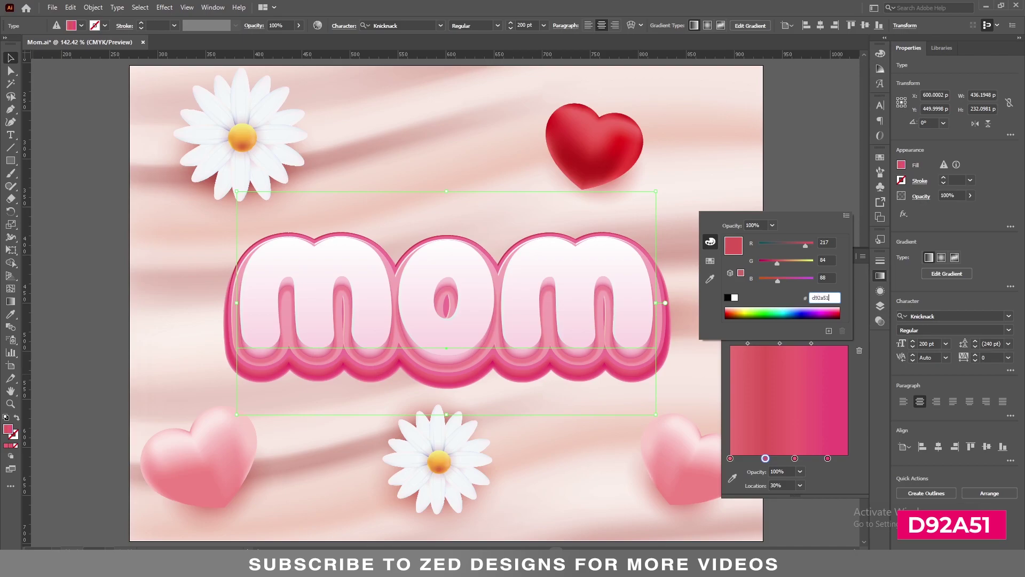
key(Tab)
key(Return)
Recolour the 0% stop of the lowest fill's gradient to E7315A and set the gradient angle to 90°
click(730, 458)
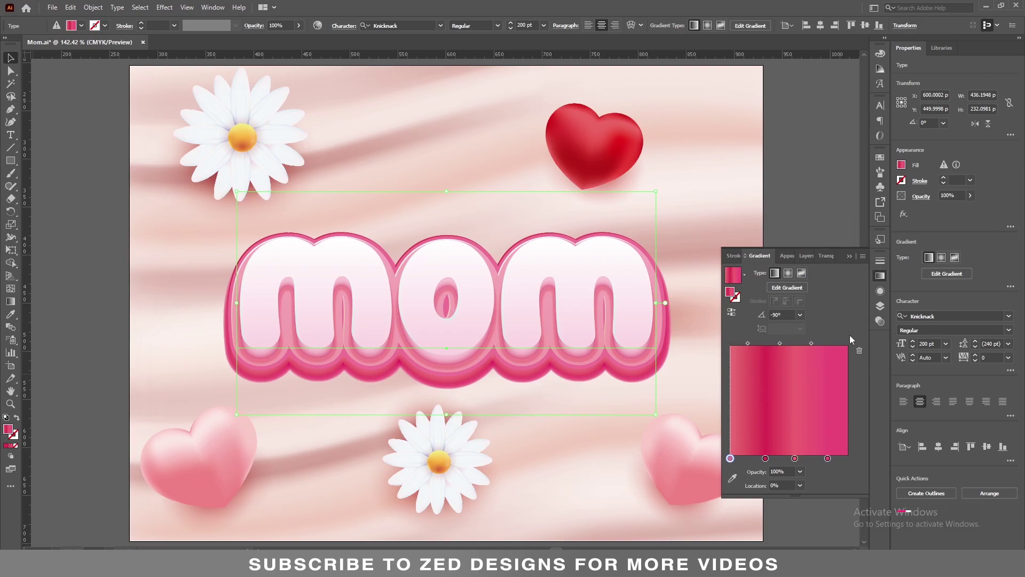
double_click(730, 458)
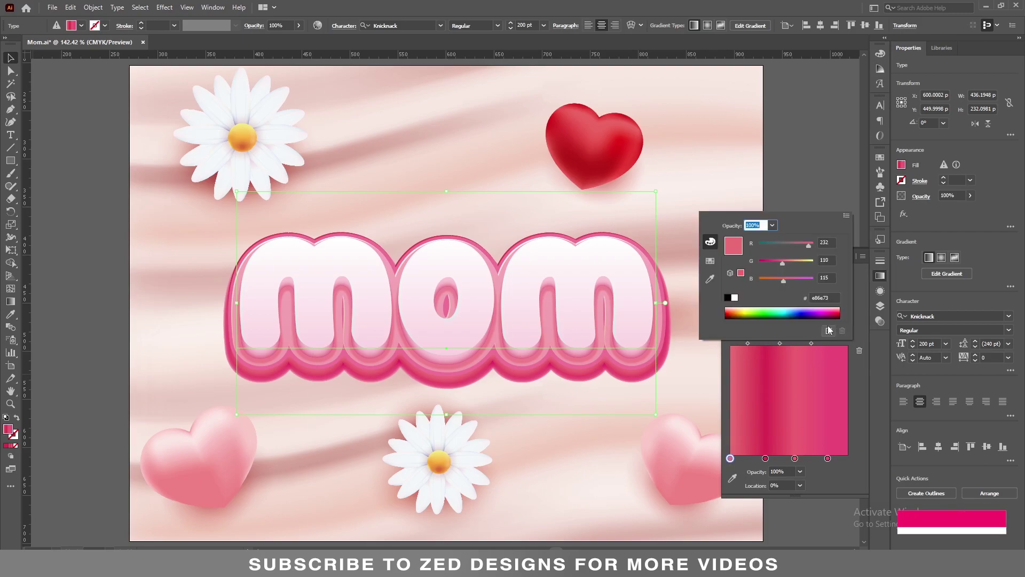
click(826, 298)
text(e)
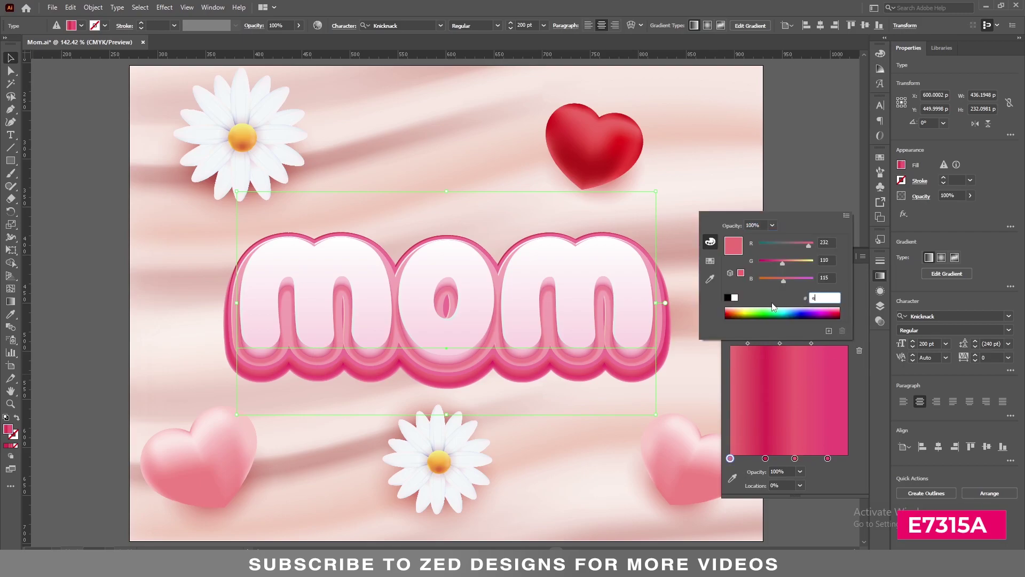
text(7315a)
key(Tab)
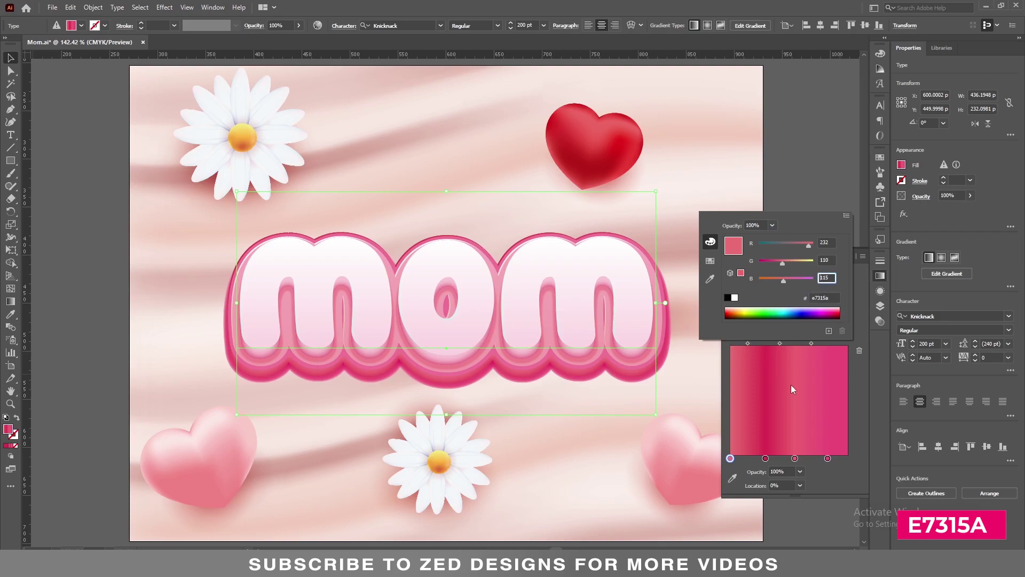
click(830, 475)
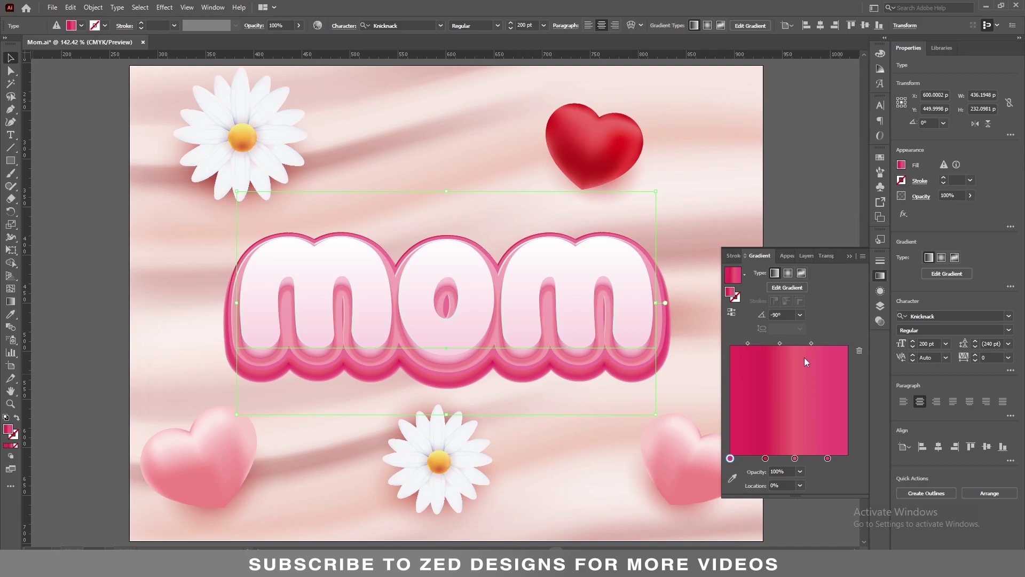
click(800, 316)
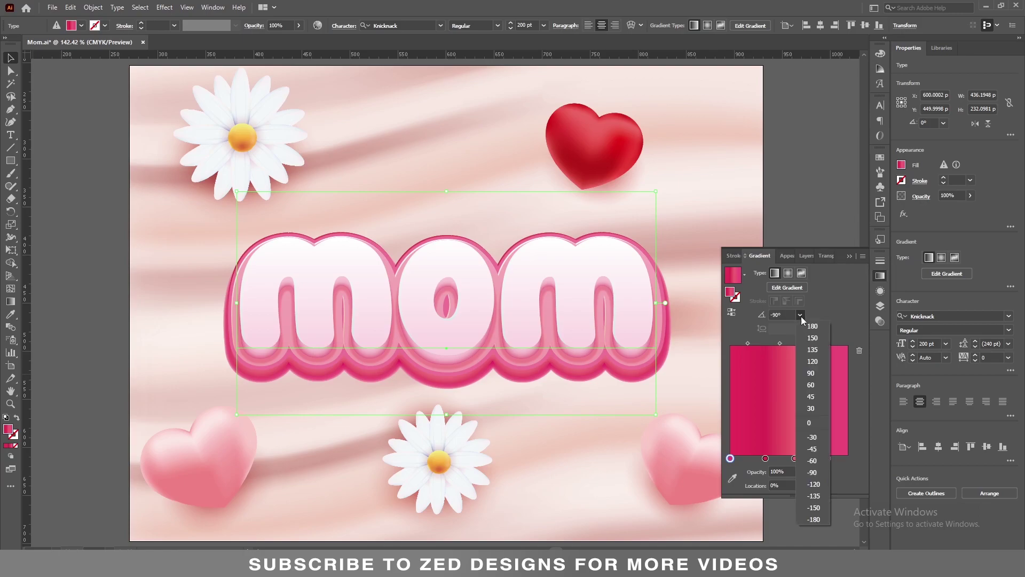
click(812, 373)
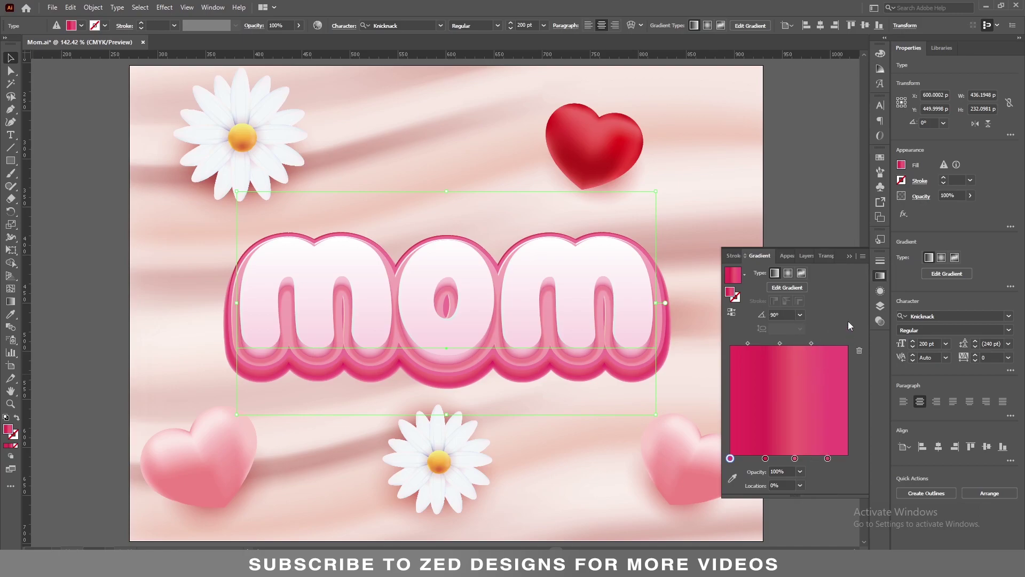
Set the Offset Path effect of the lowest fill to 15 px
click(881, 292)
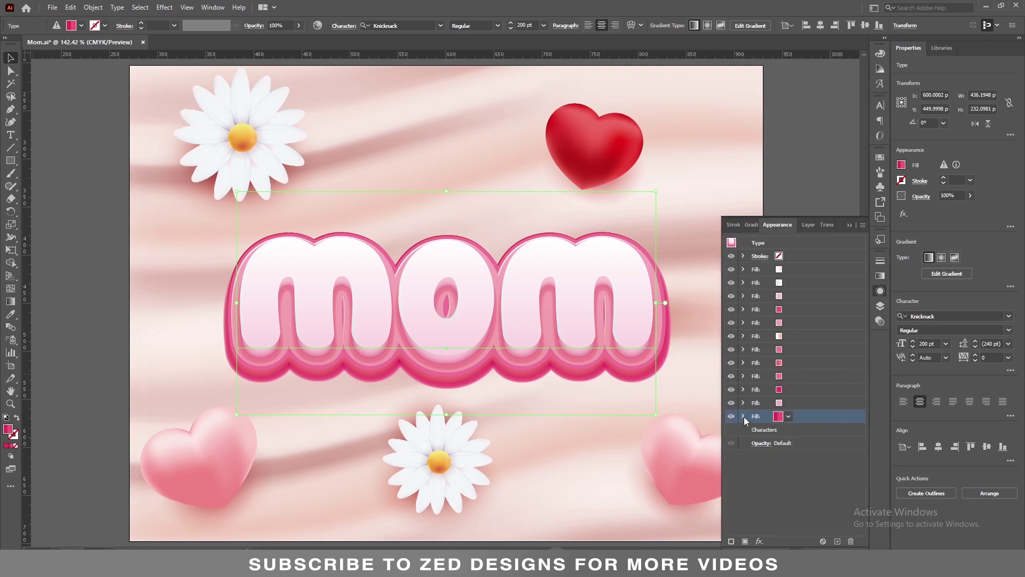
click(744, 418)
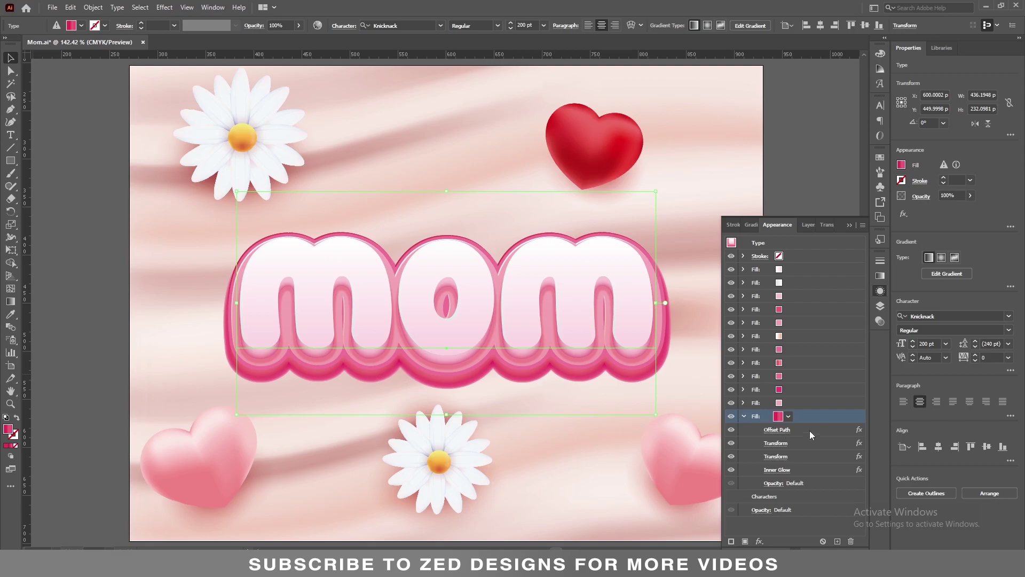
click(783, 432)
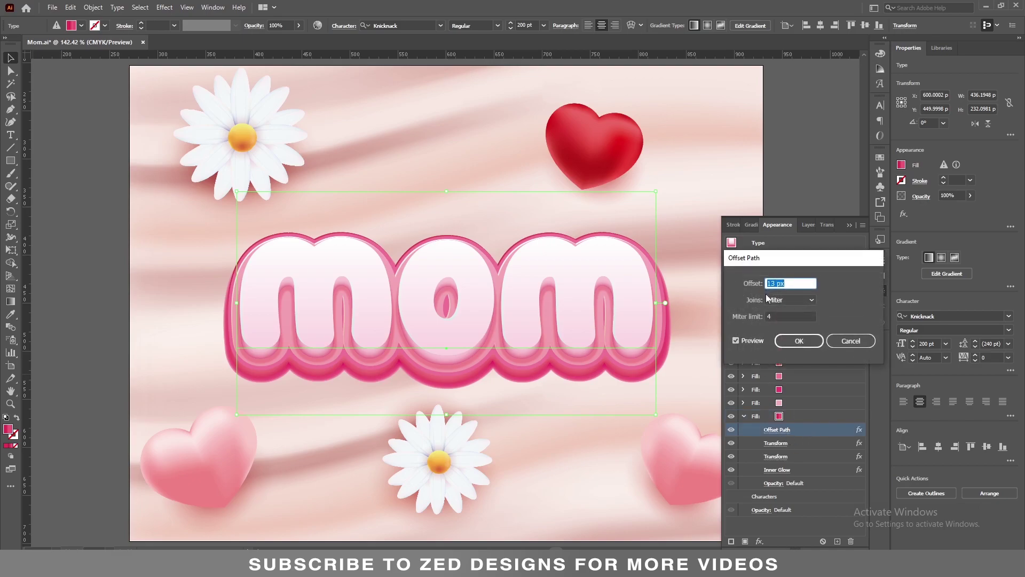
text(15)
click(801, 344)
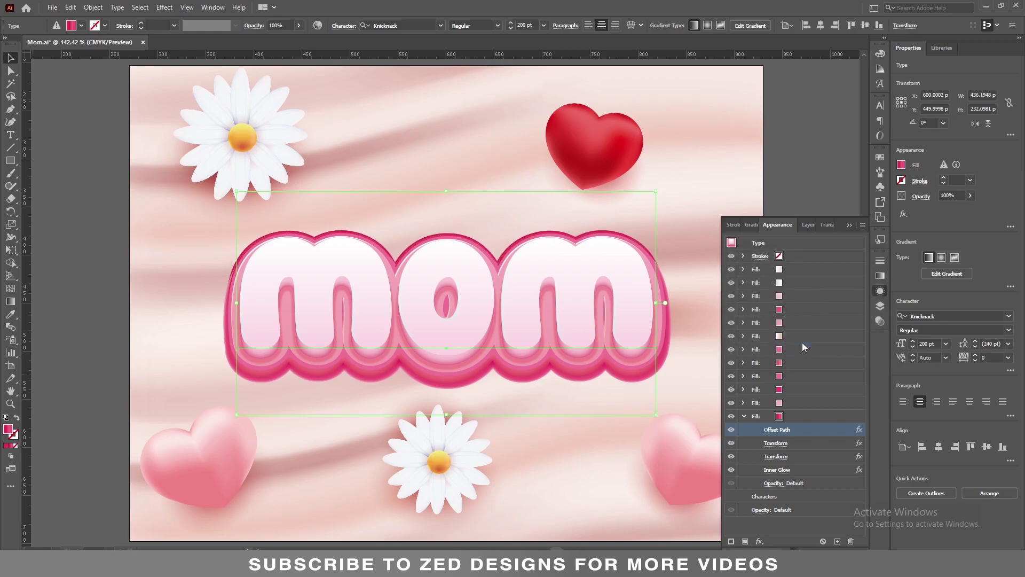
Set the vertical move of the lowest fill's first Transform effect to 15 px
click(794, 444)
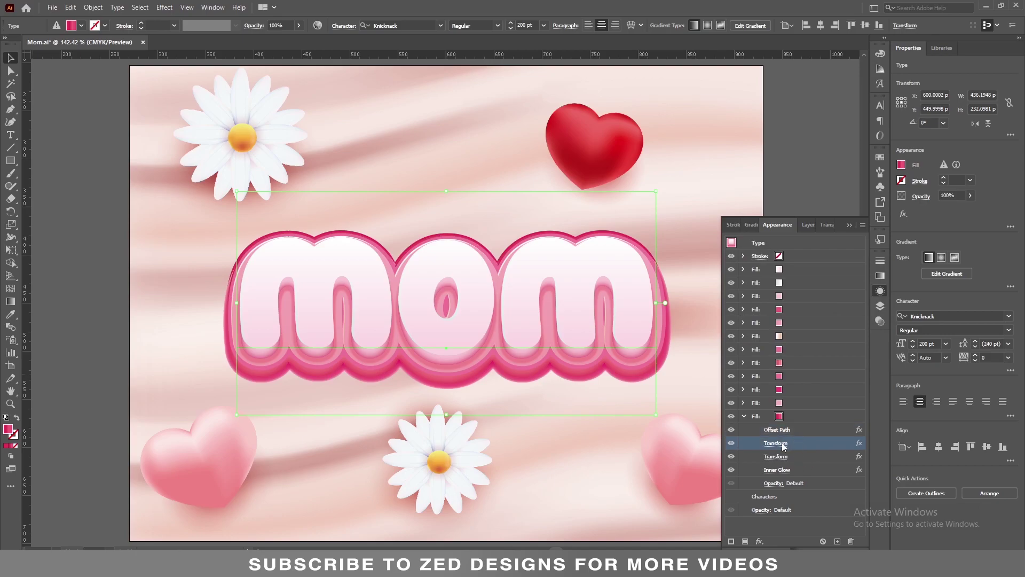
click(776, 444)
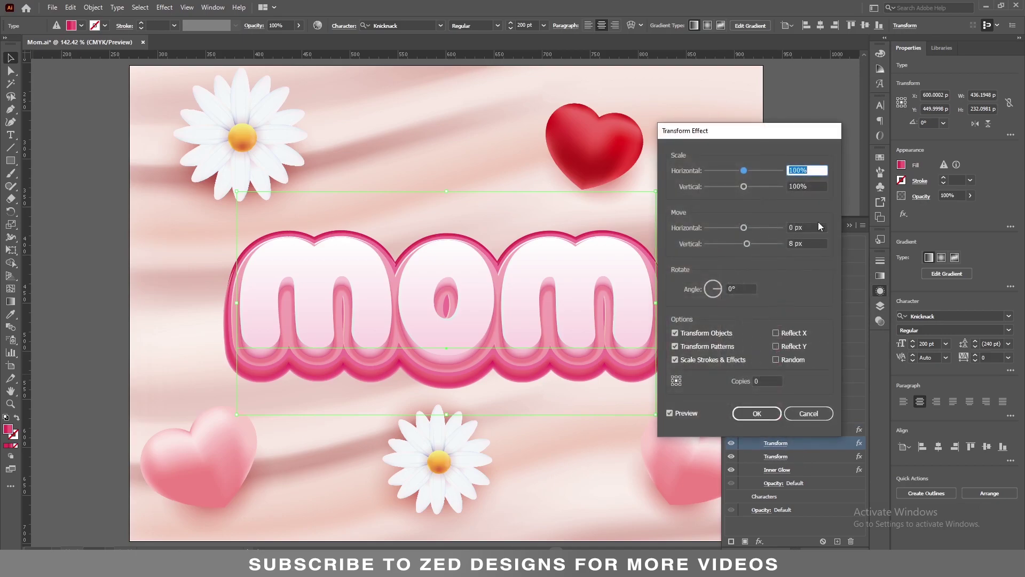
click(816, 222)
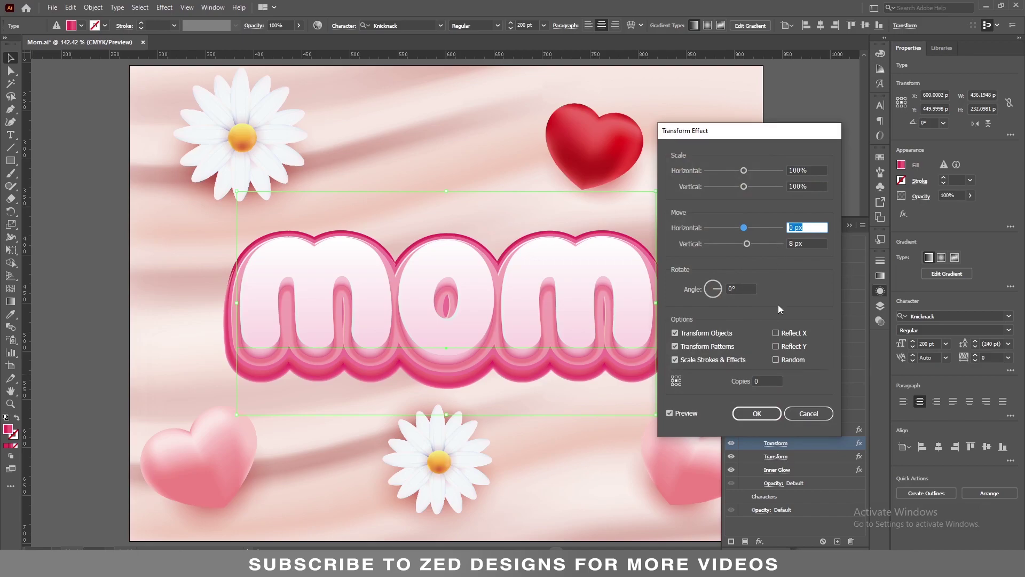
key(Tab)
text(15)
key(shift+Tab)
click(757, 413)
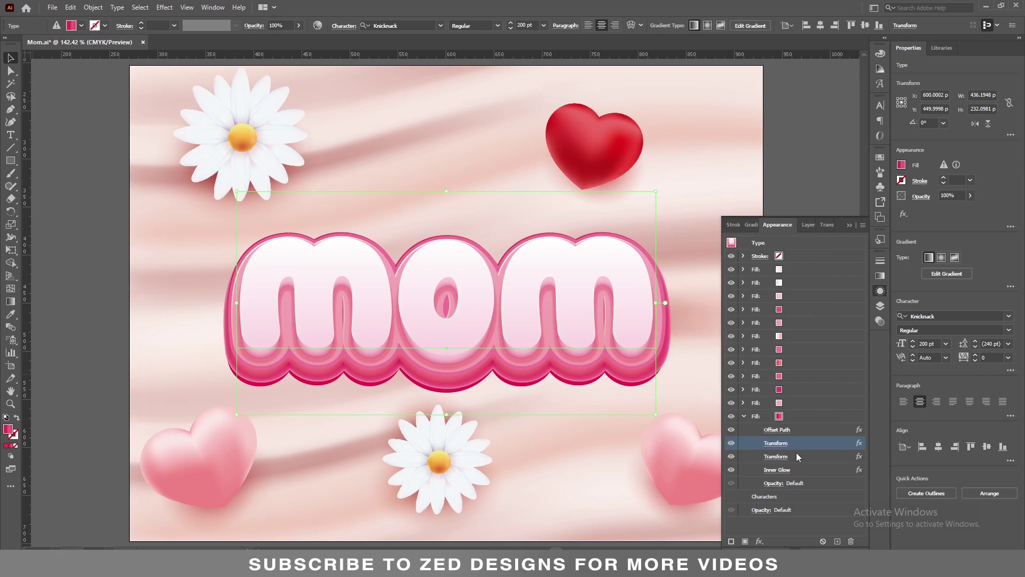
Set the lowest fill's second Transform effect to a 0.5 px vertical move with 30 copies
click(776, 457)
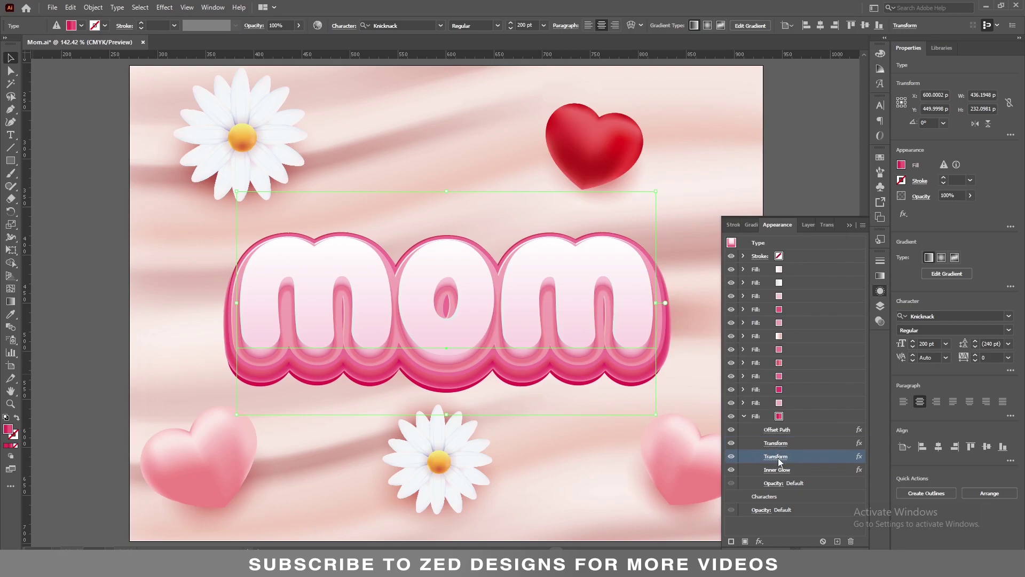
click(776, 457)
click(807, 227)
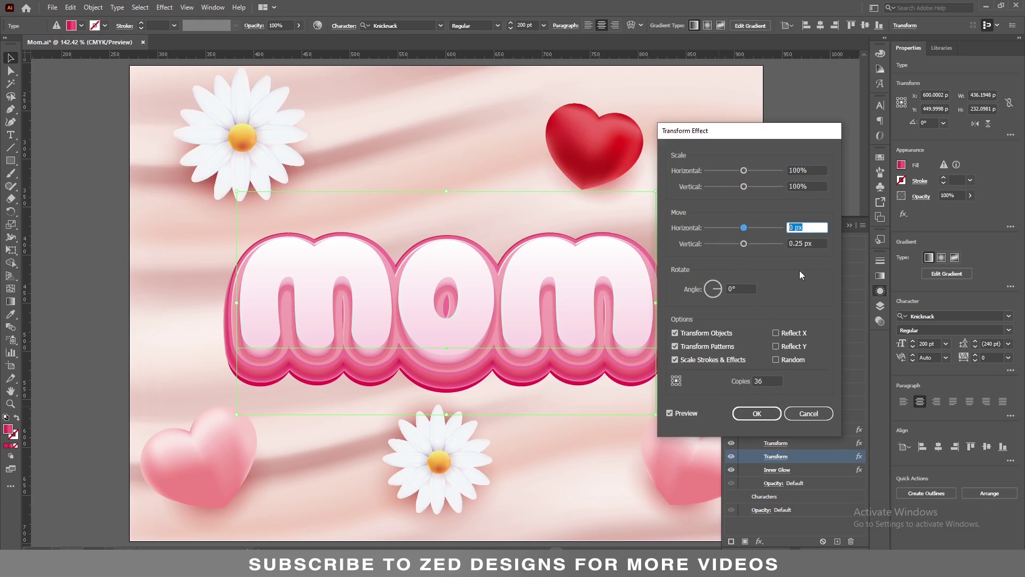
key(Tab)
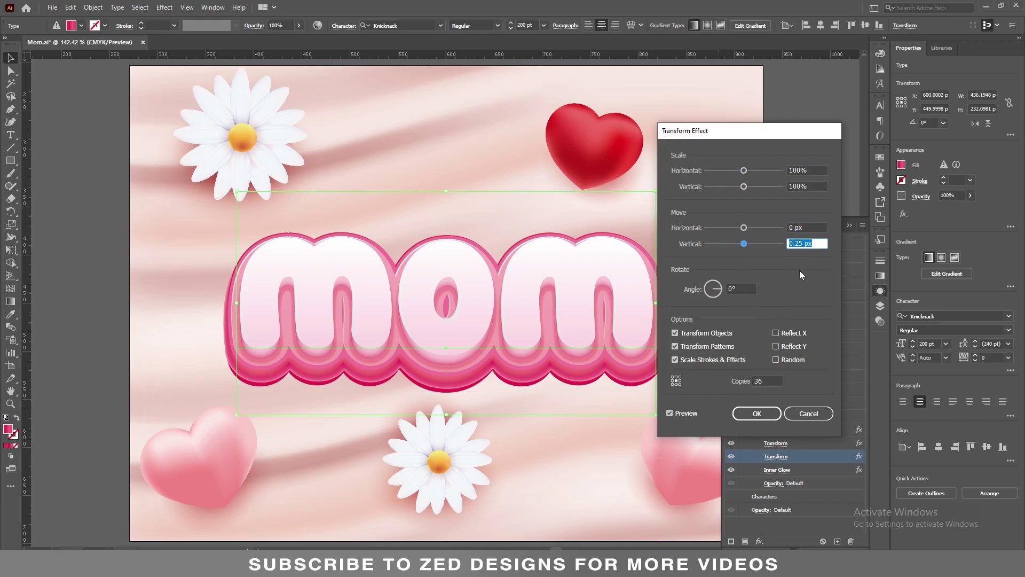
text(.5)
key(Tab)
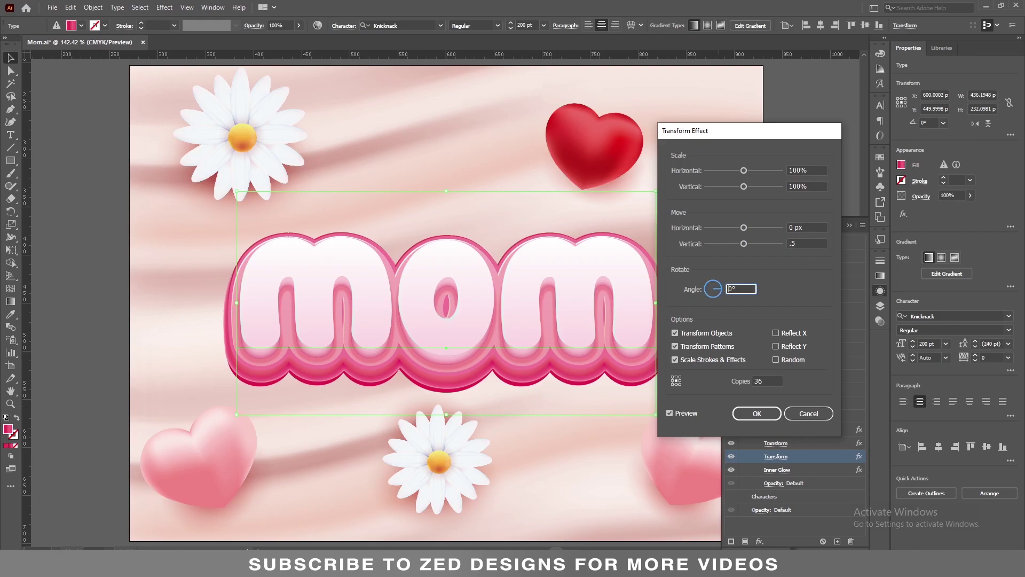
click(769, 380)
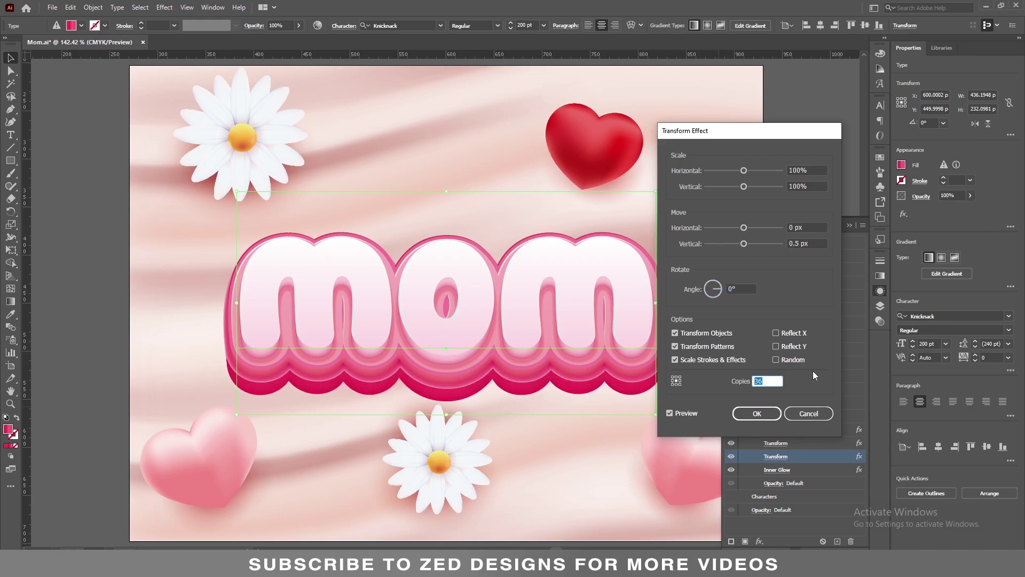
text(30)
key(Tab)
click(758, 414)
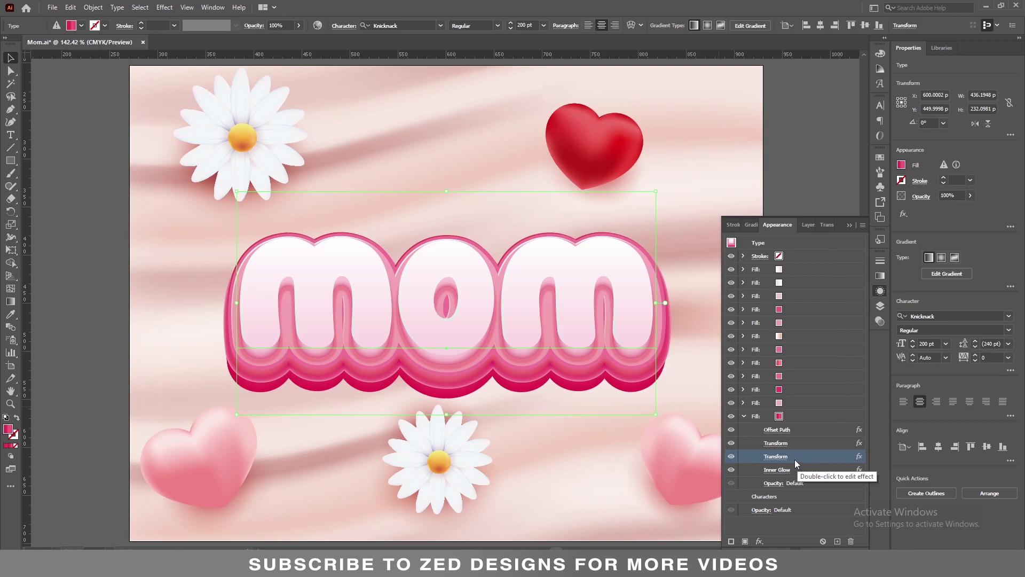
Open the Inner Glow effect of the lowest fill for editing
double_click(777, 471)
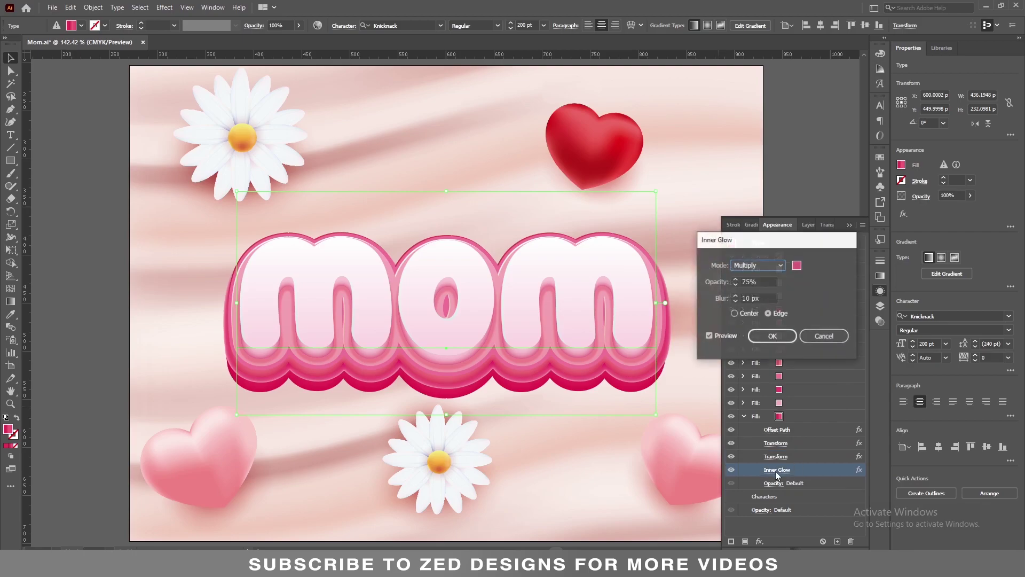